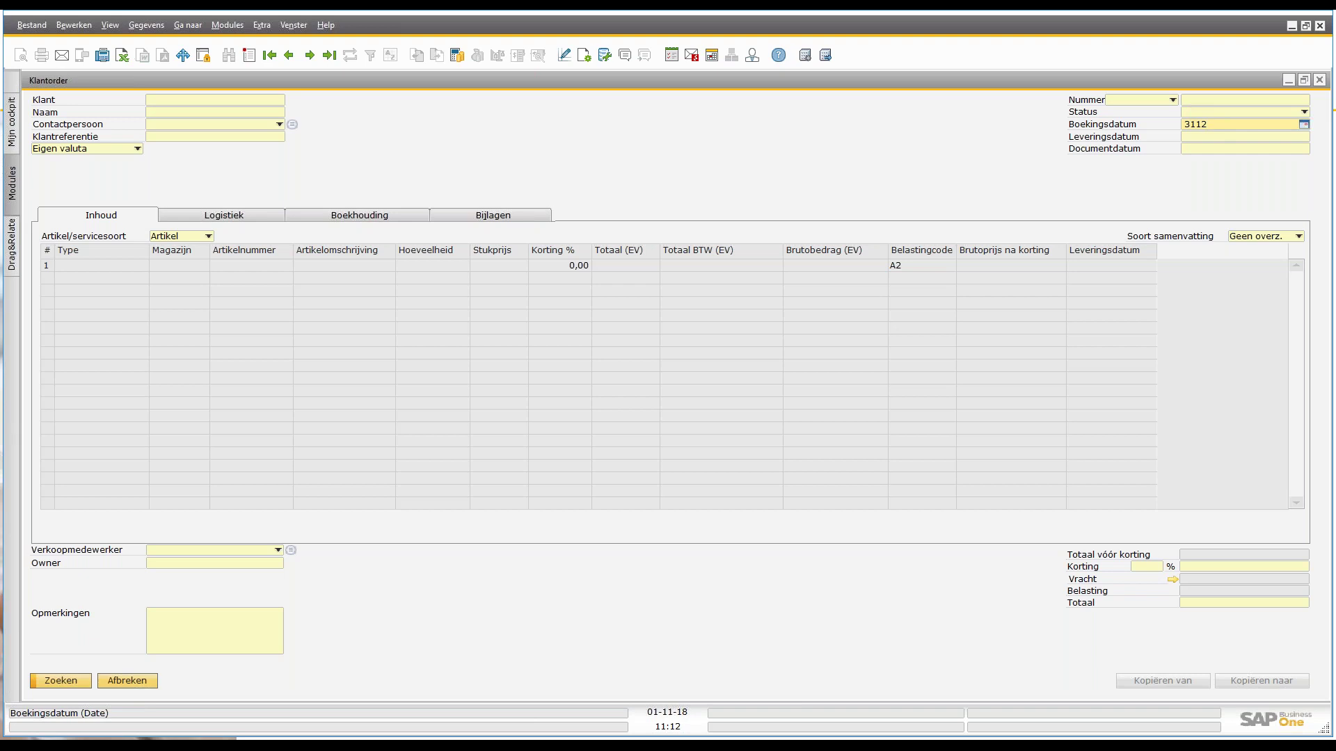
# Step: Search for sales orders with posting date 31-12-18 and open the scenario 2 order
pyautogui.press('Return')
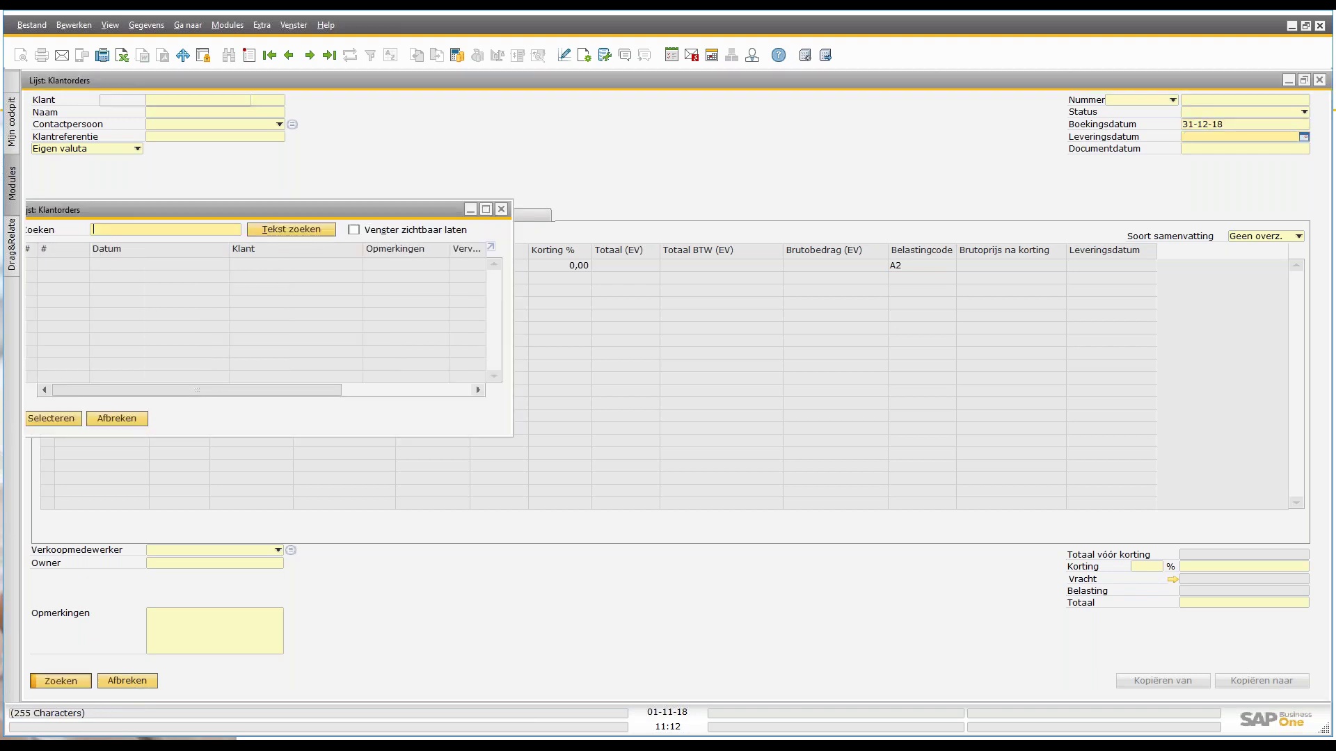
pyautogui.click(412, 187)
pyautogui.doubleClick(412, 191)
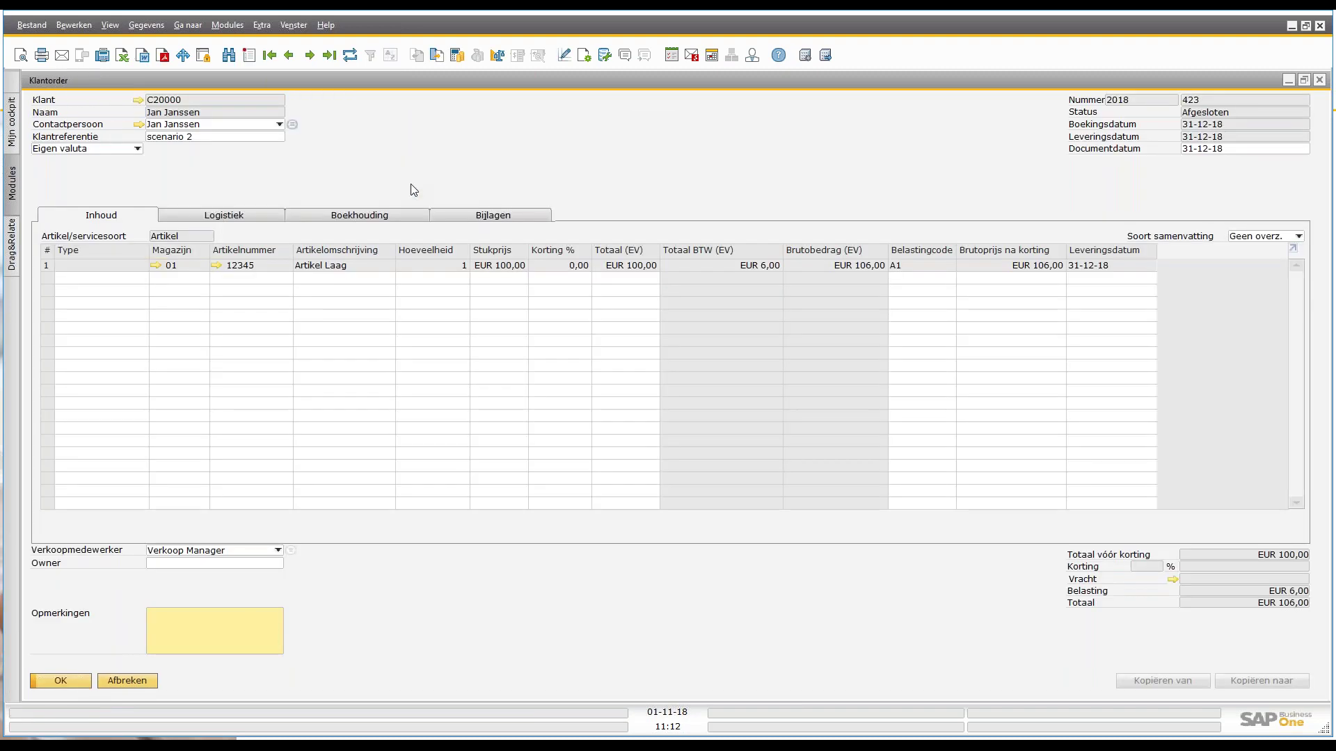
# Step: Display the relationship map of the scenario 2 order and review its Klantorder document
pyautogui.rightClick(632, 153)
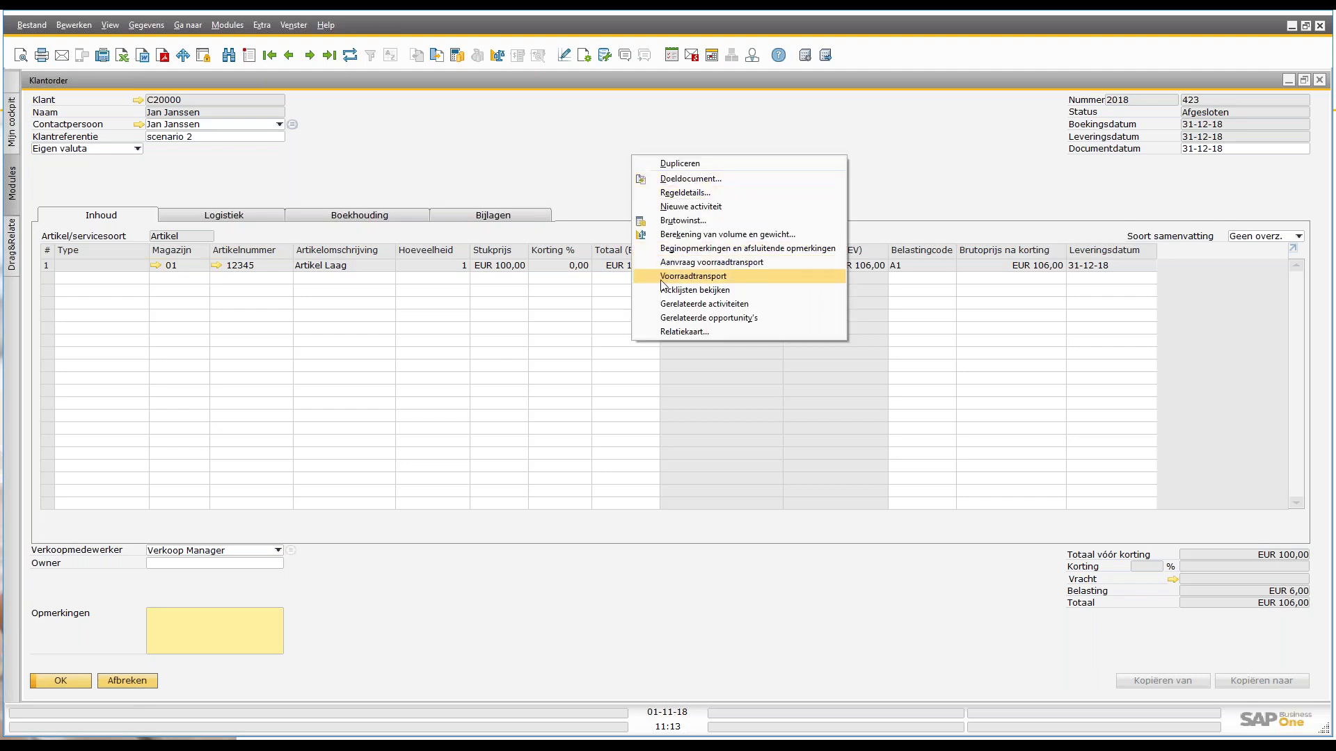
pyautogui.click(677, 332)
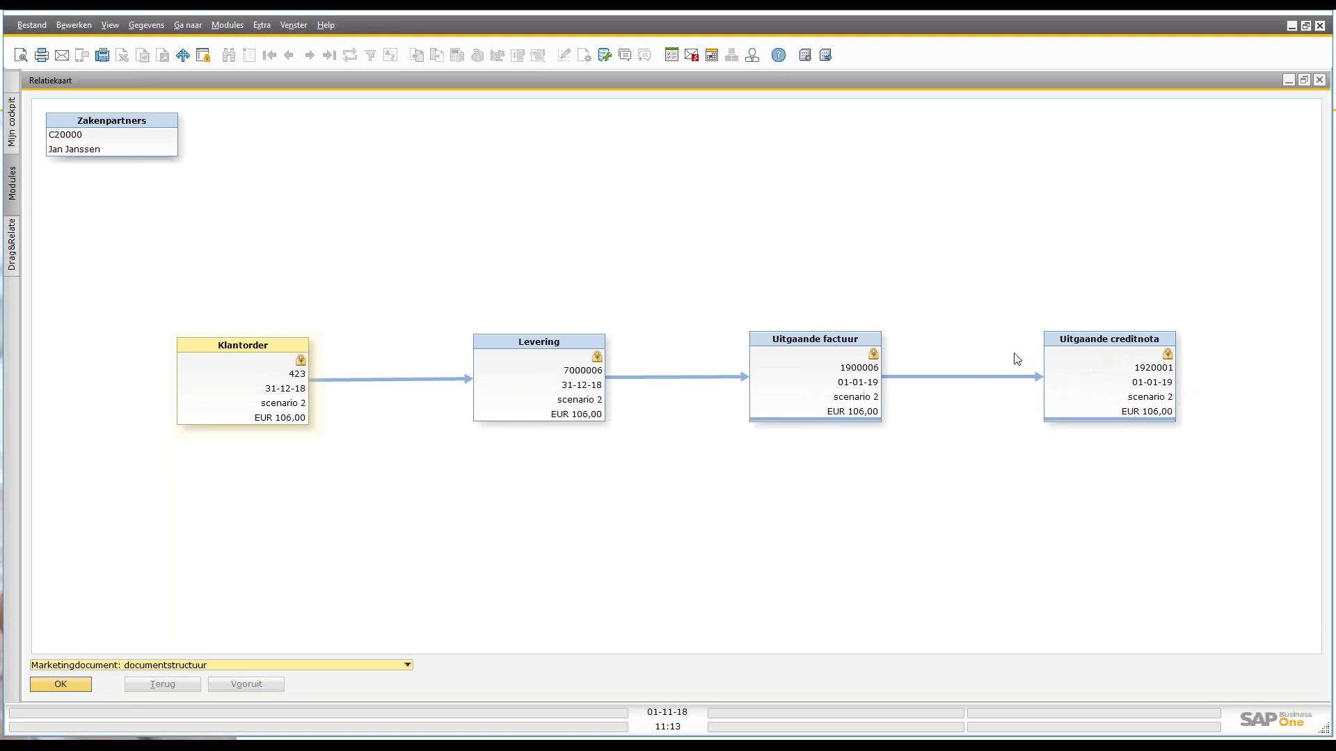
pyautogui.moveTo(247, 375); pyautogui.dragTo(232, 379)
pyautogui.doubleClick(231, 379)
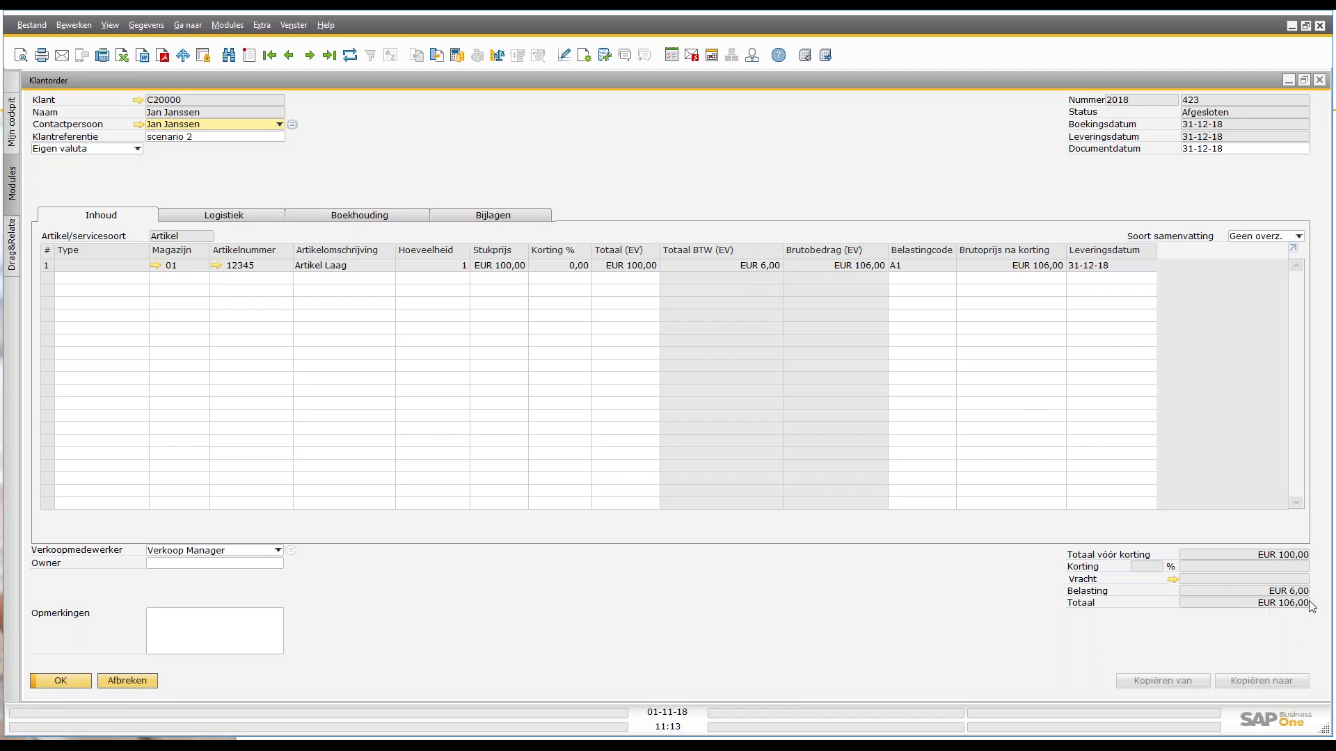
pyautogui.click(1320, 81)
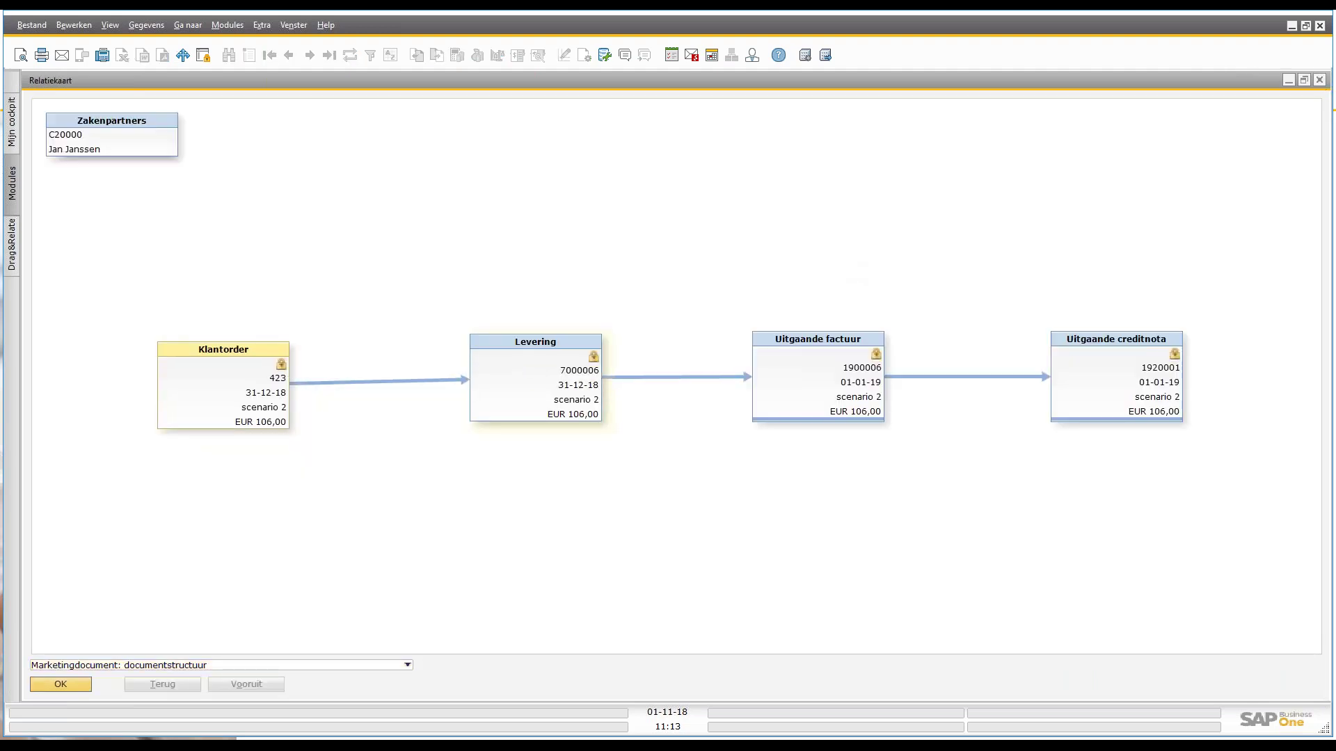
# Step: Review the scenario 2 Levering and Uitgaande factuur documents from the relationship map, closing each one after viewing
pyautogui.doubleClick(557, 376)
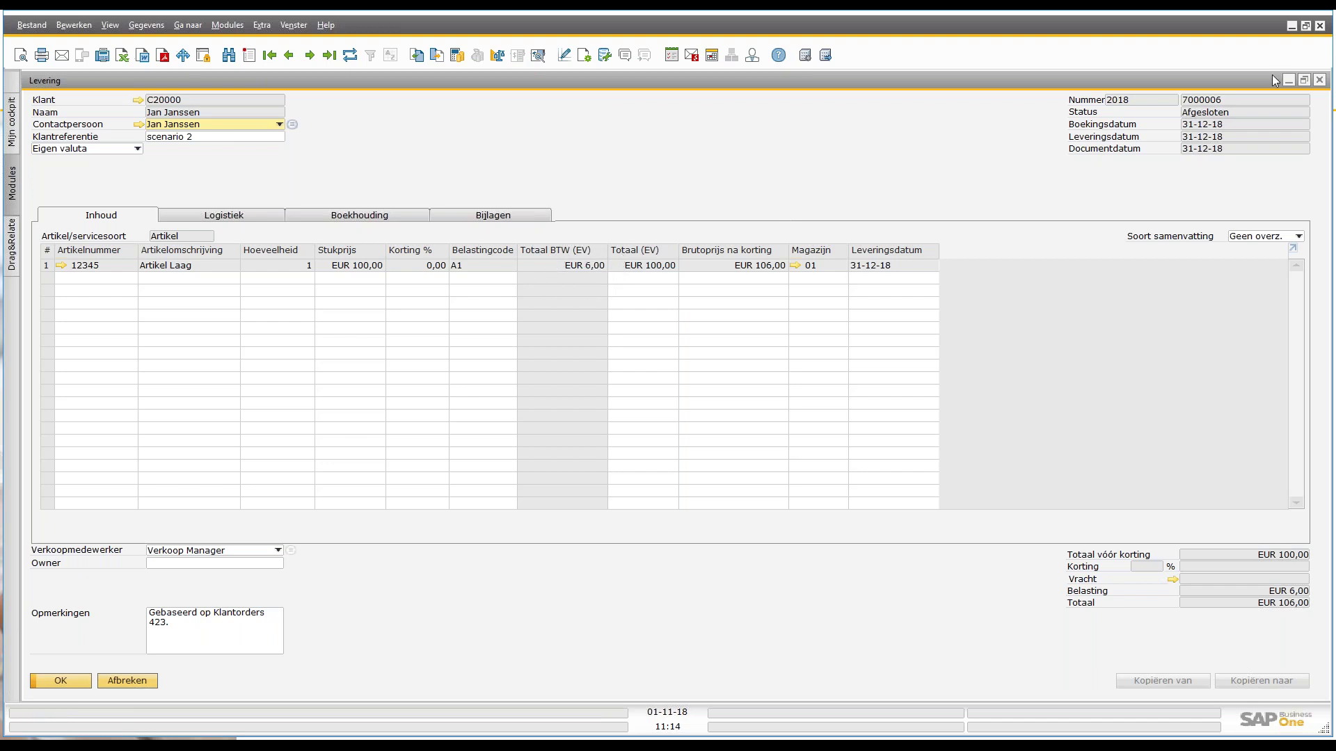
pyautogui.click(1320, 80)
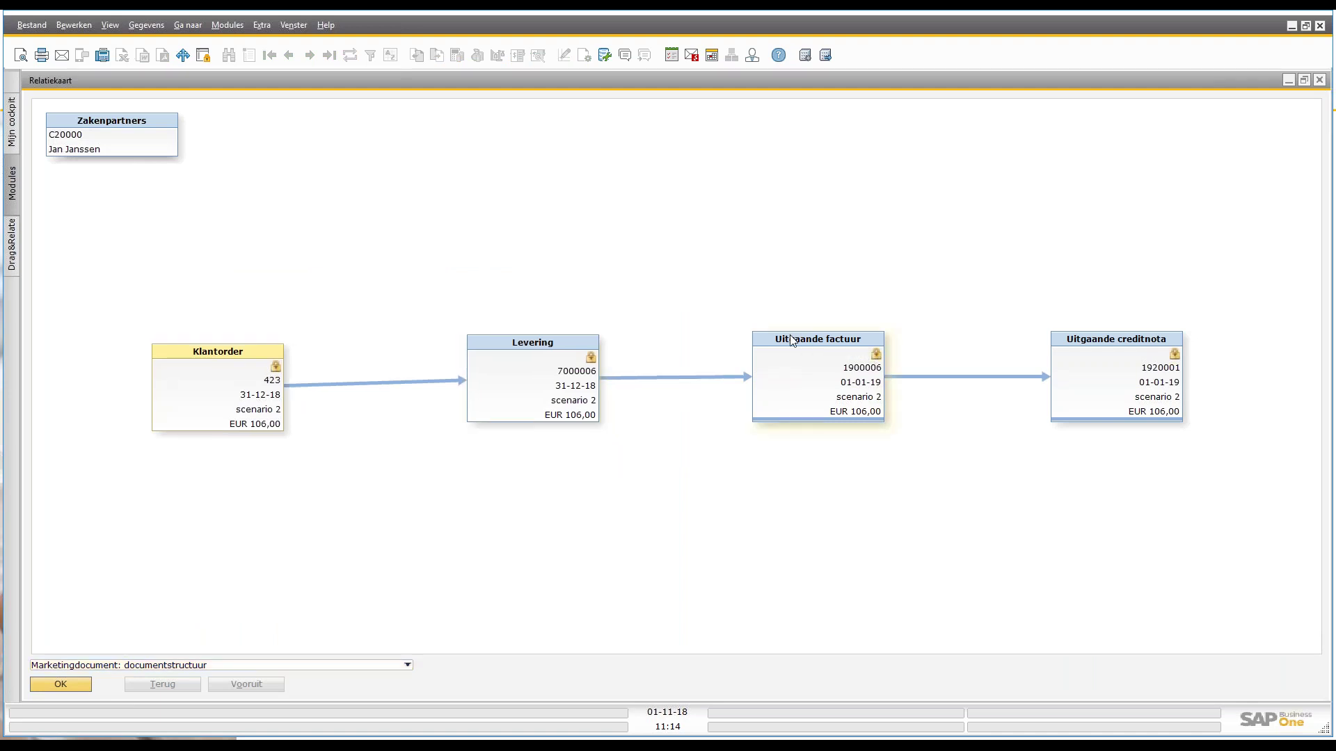
pyautogui.doubleClick(790, 340)
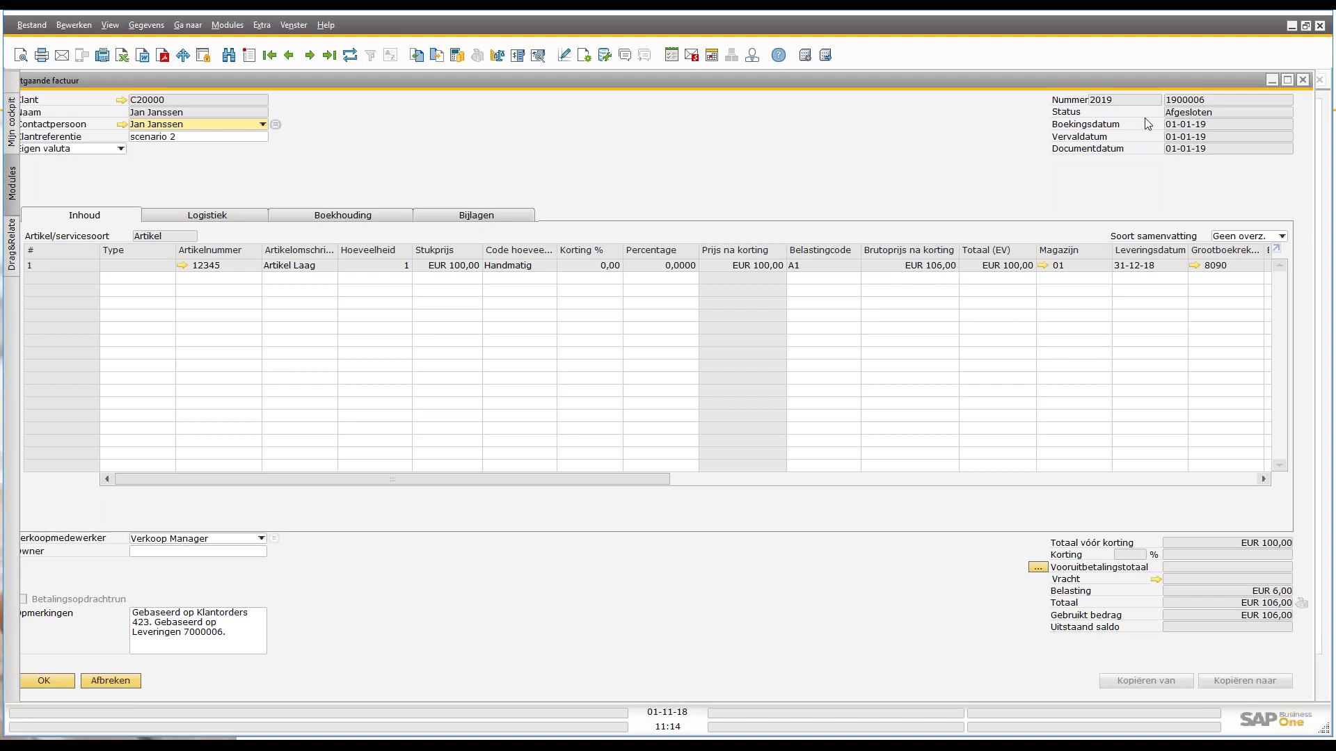
pyautogui.click(1303, 80)
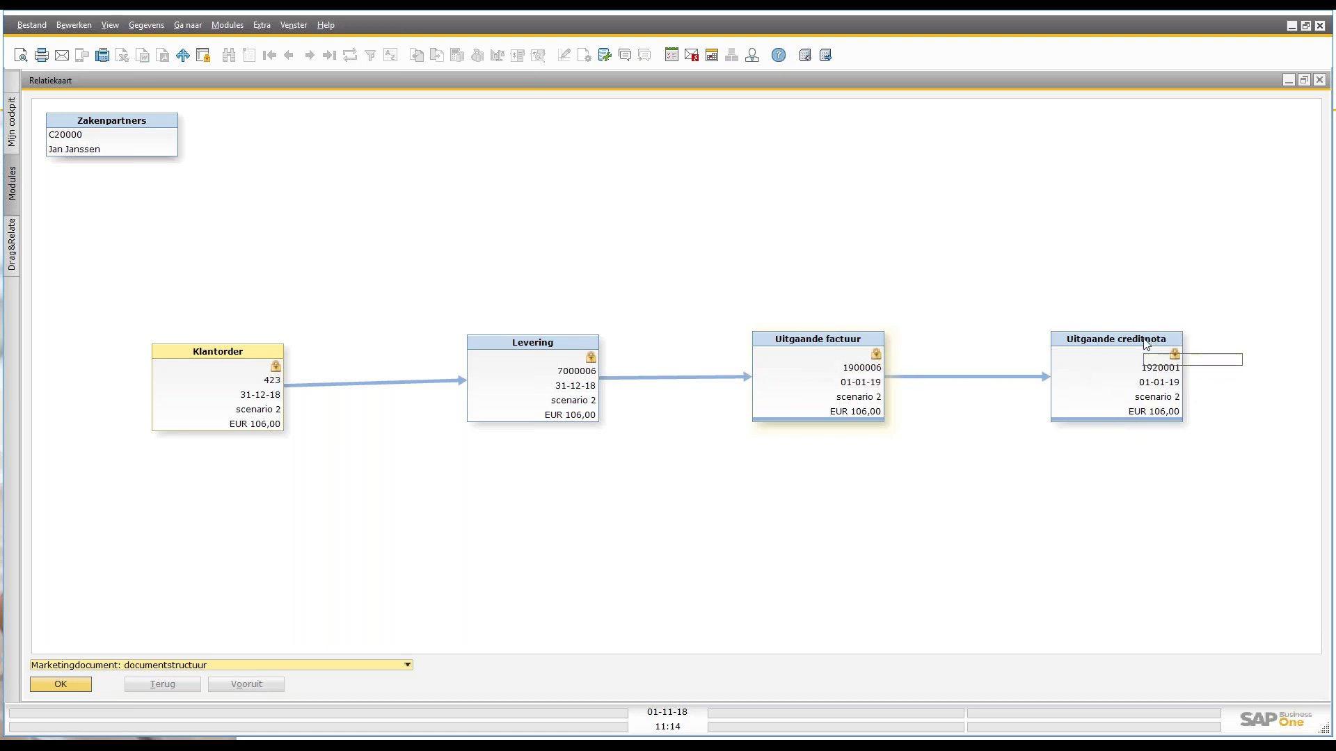
# Step: Review the scenario 2 Uitgaande creditnota from the relationship map and close it
pyautogui.click(1077, 343)
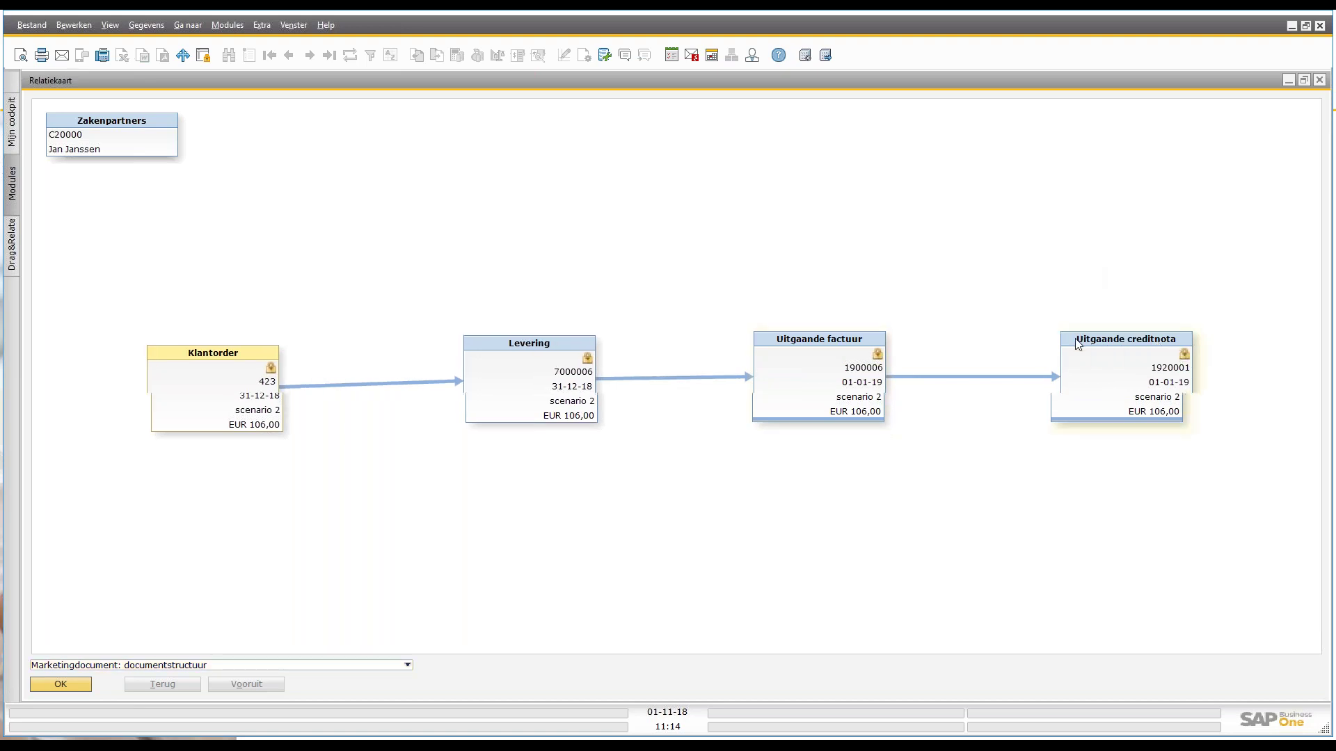
pyautogui.doubleClick(1077, 343)
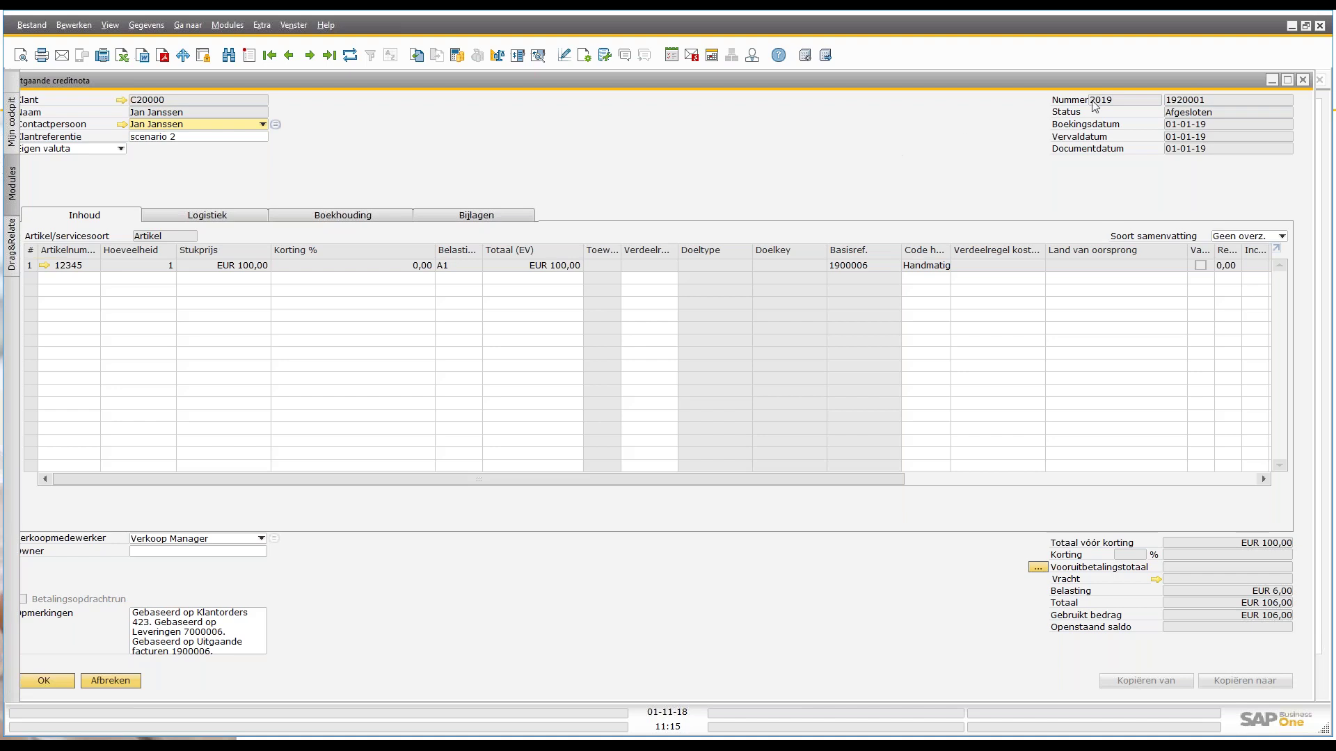
pyautogui.click(1304, 80)
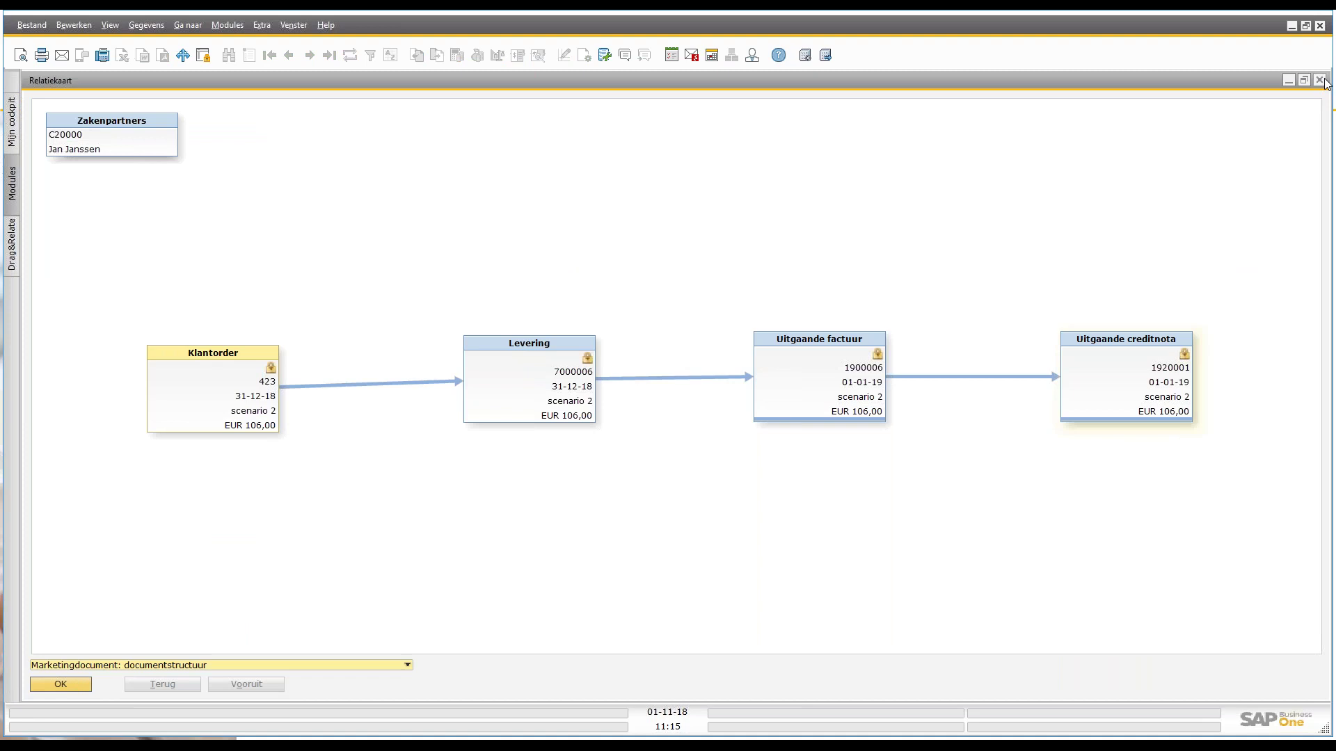
# Step: Close the relationship map and put the sales order form into search mode
pyautogui.click(1322, 81)
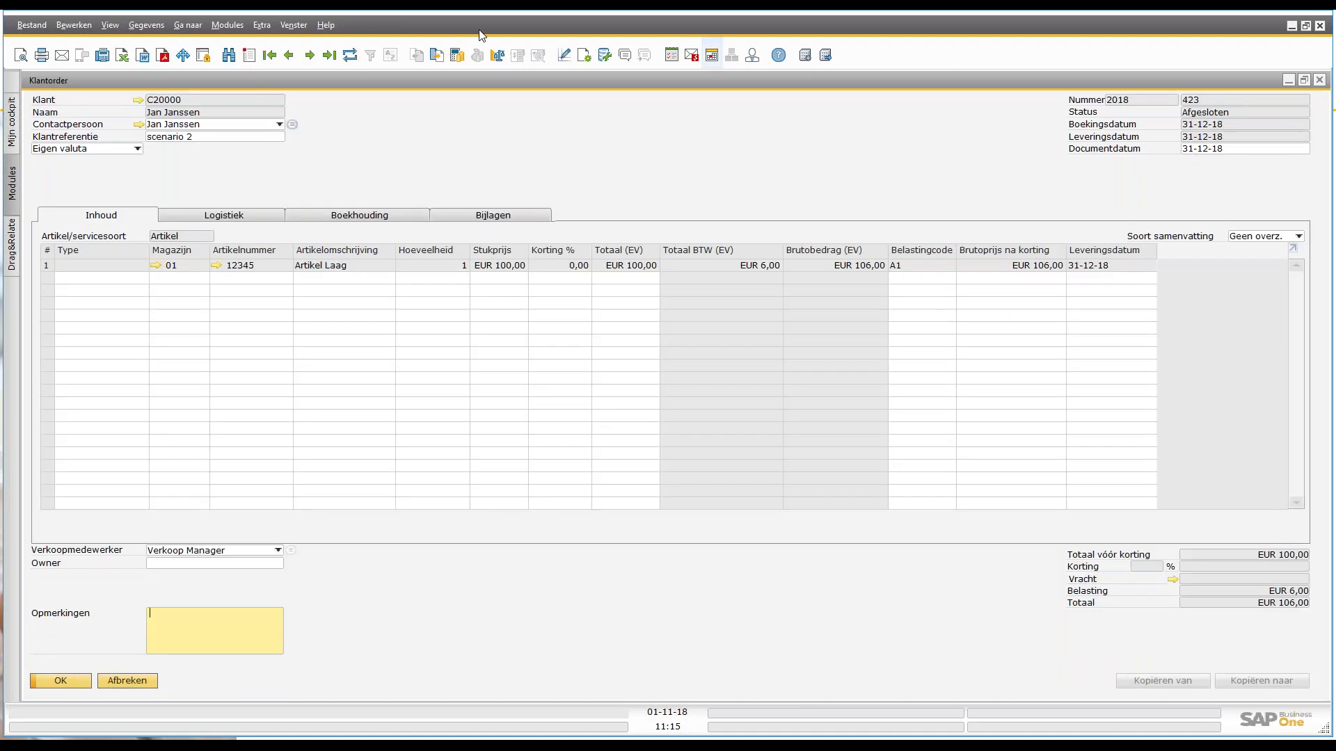
pyautogui.click(231, 55)
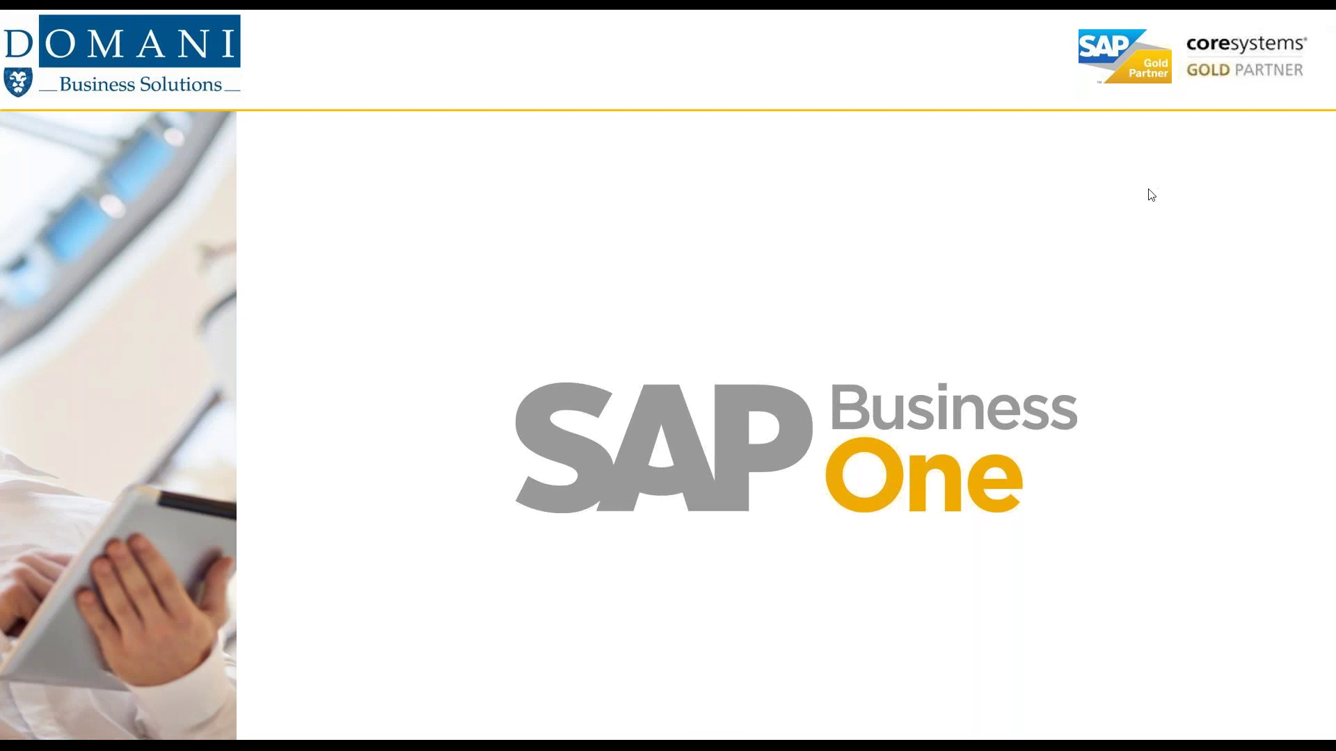
pyautogui.click(1152, 195)
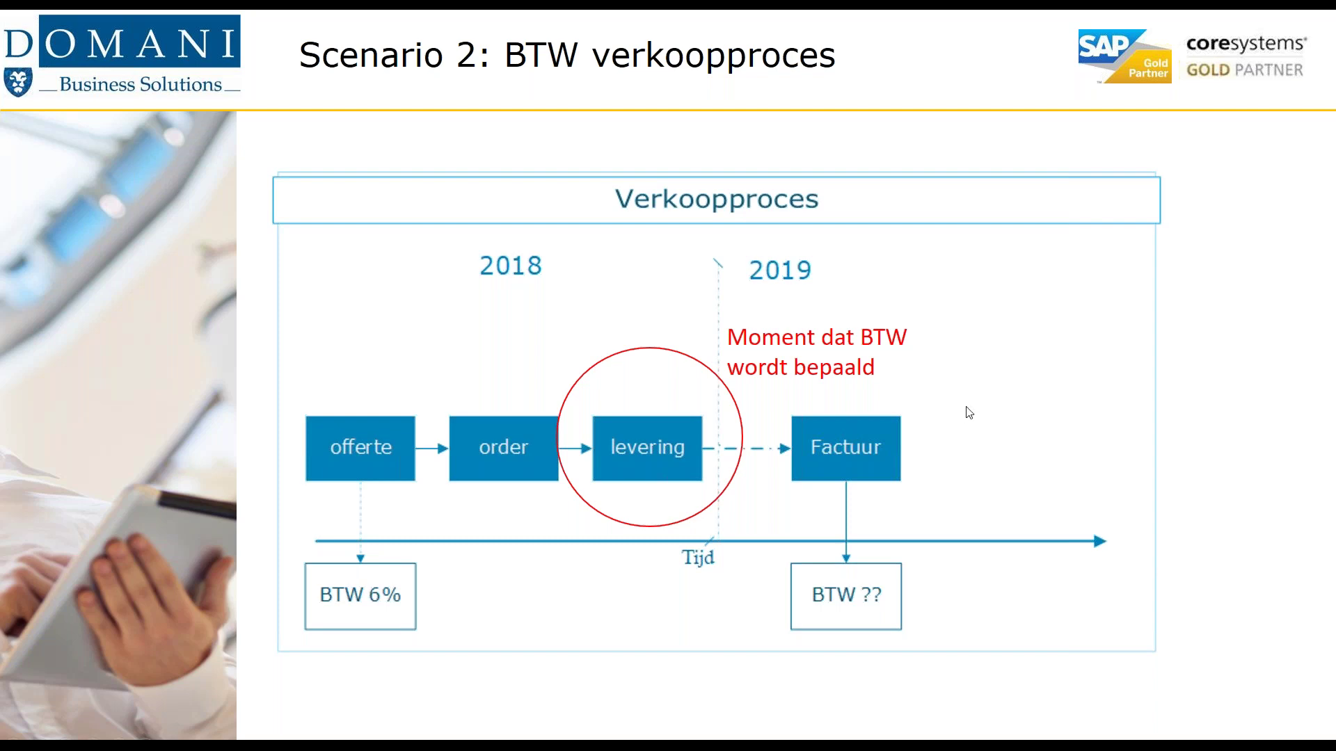
pyautogui.click(1098, 380)
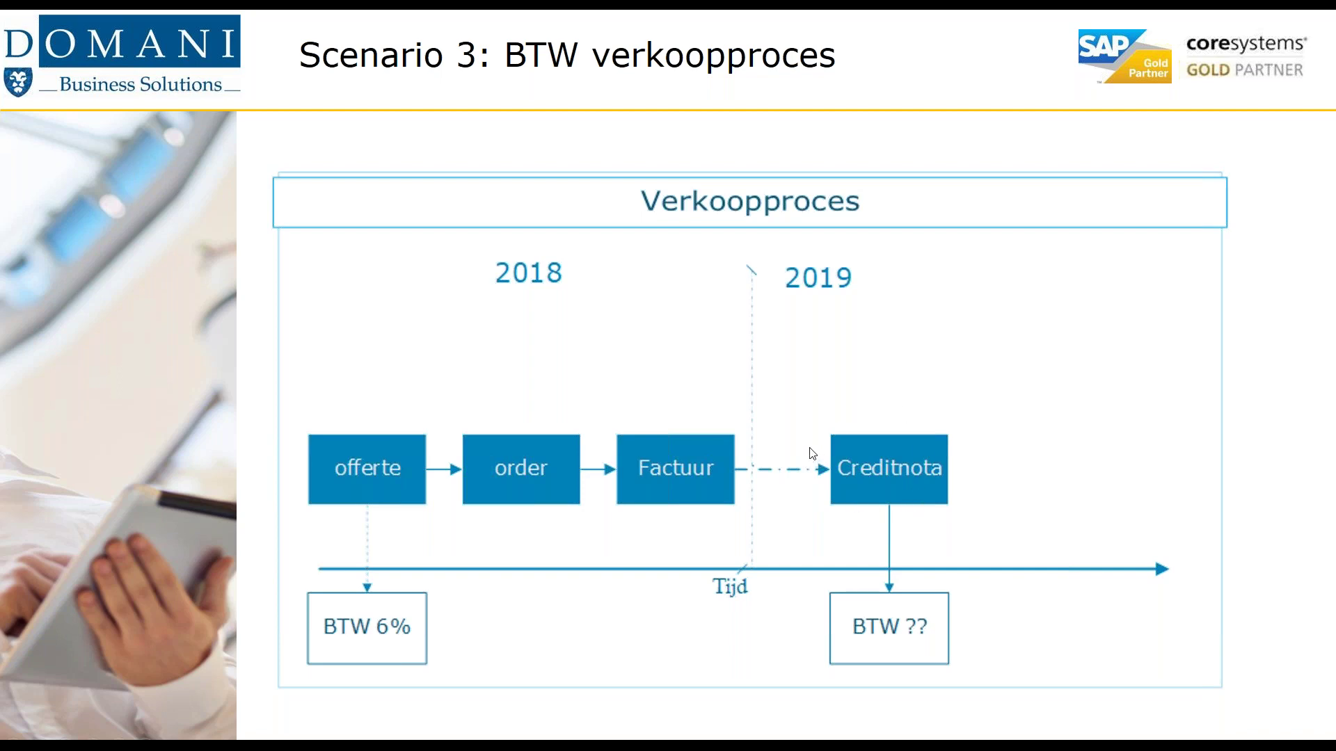
pyautogui.click(840, 385)
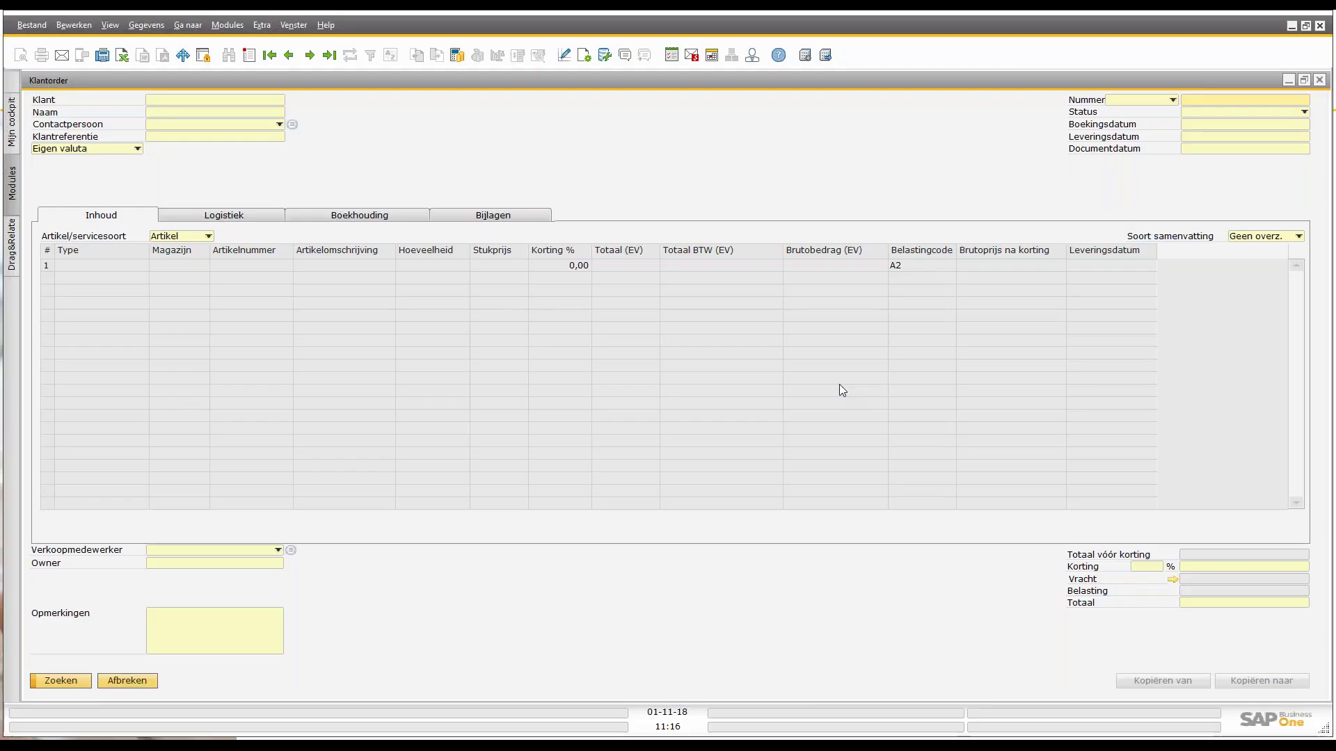
# Step: Search for sales orders with posting date 31-12-18 and open the scenario 3 order
pyautogui.click(1212, 113)
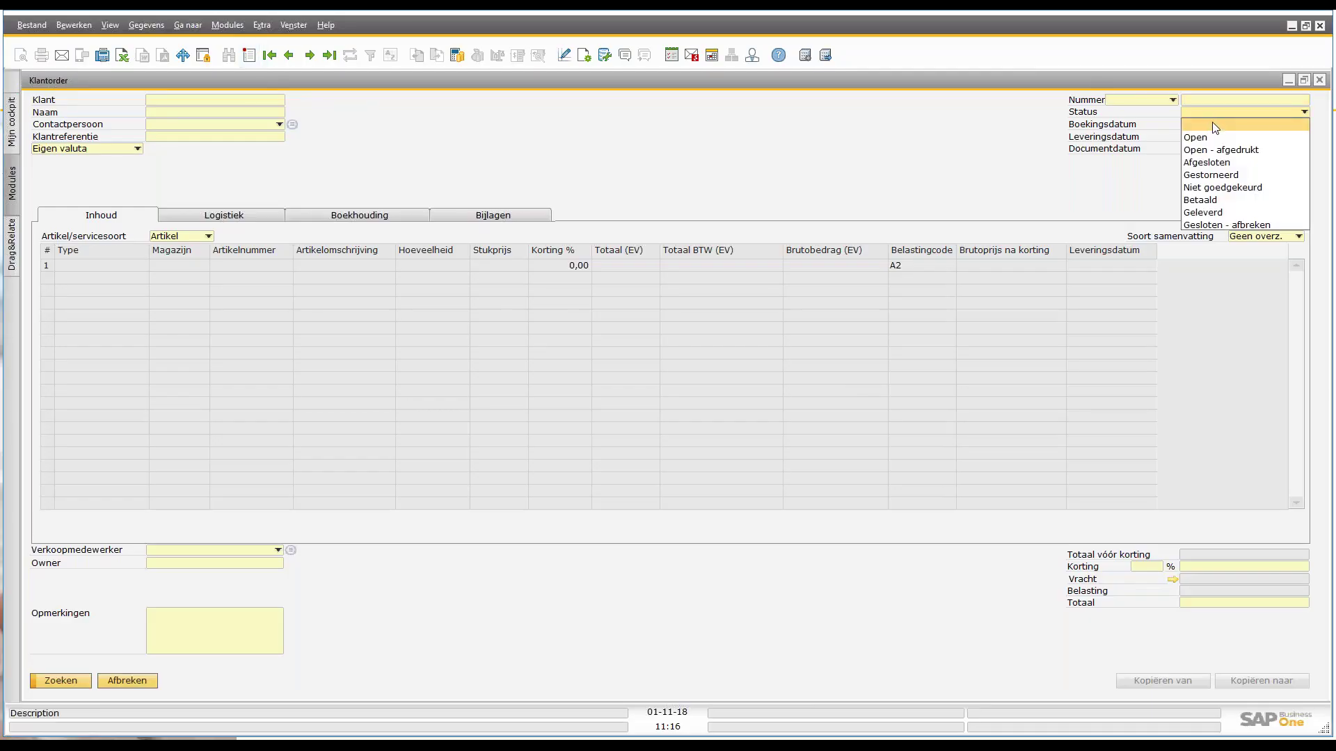
pyautogui.click(1215, 123)
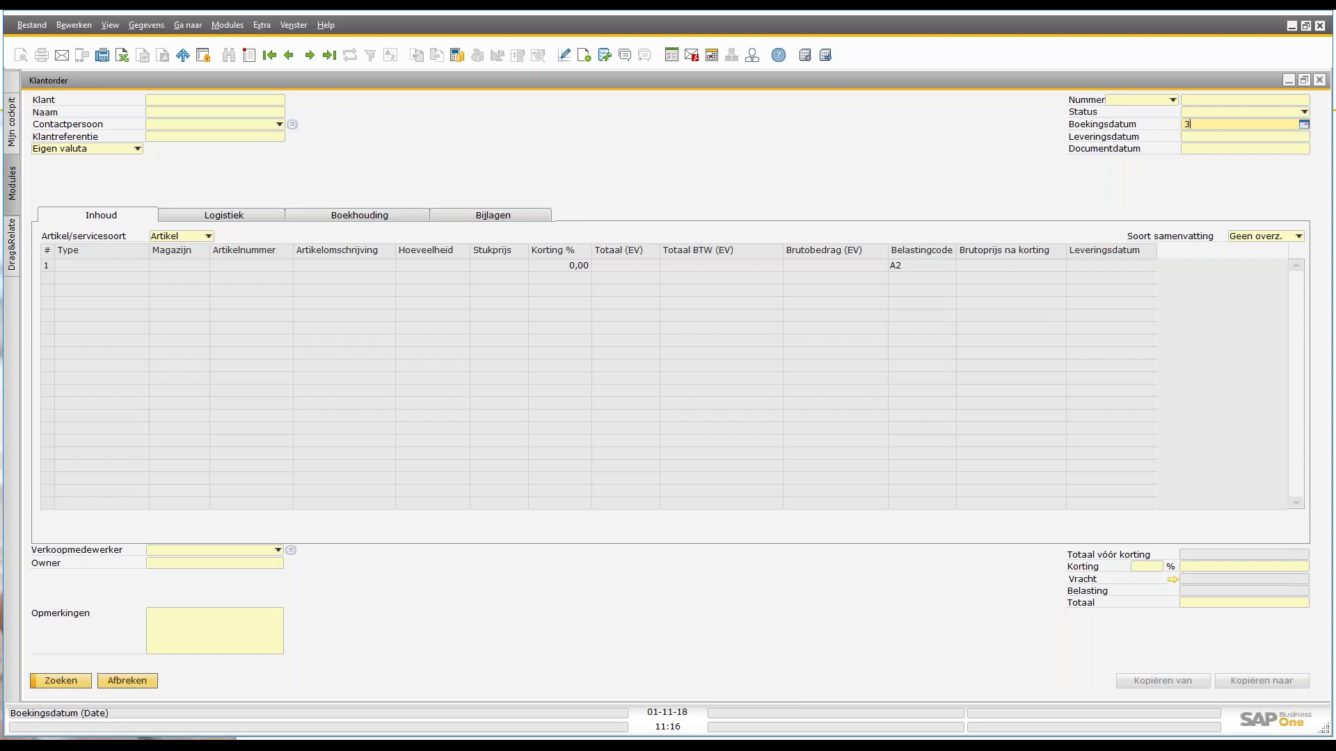
pyautogui.press('Return')
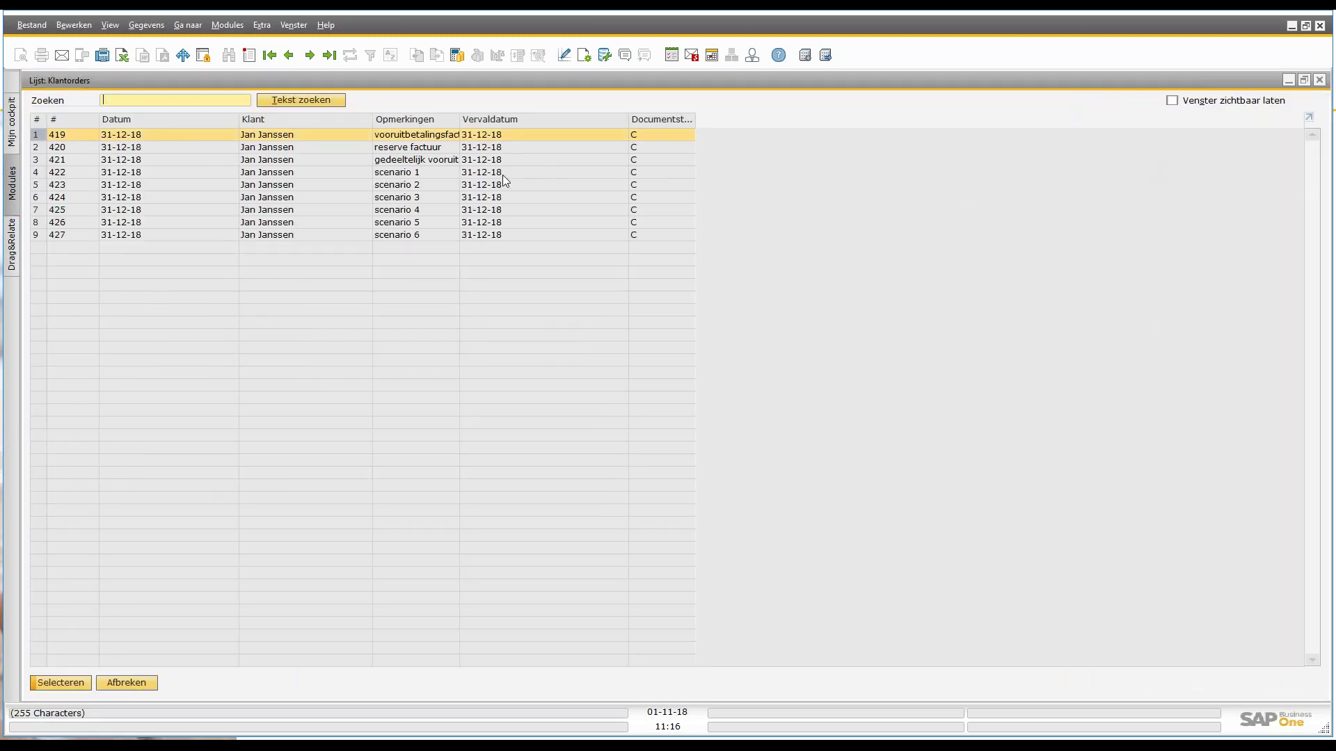
pyautogui.doubleClick(426, 198)
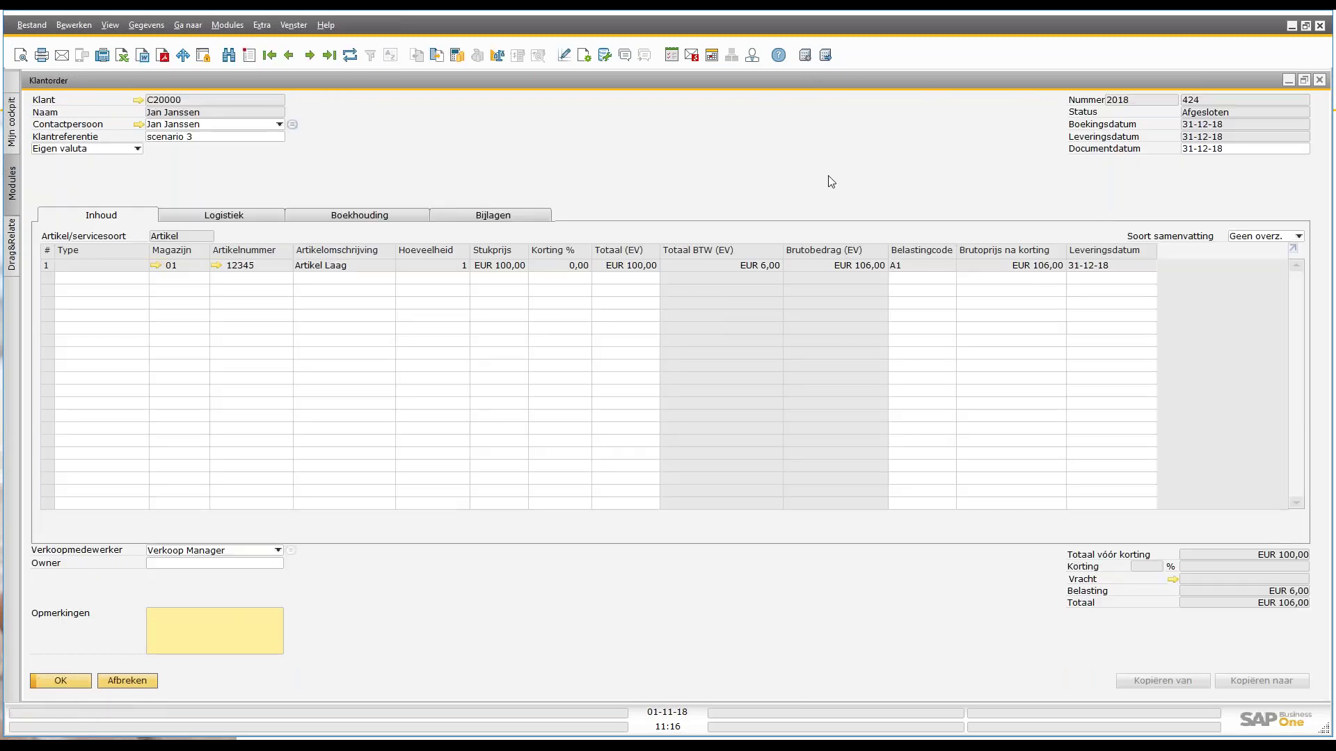
# Step: Display the relationship map of the scenario 3 order, review its Klantorder document and close that document
pyautogui.rightClick(725, 158)
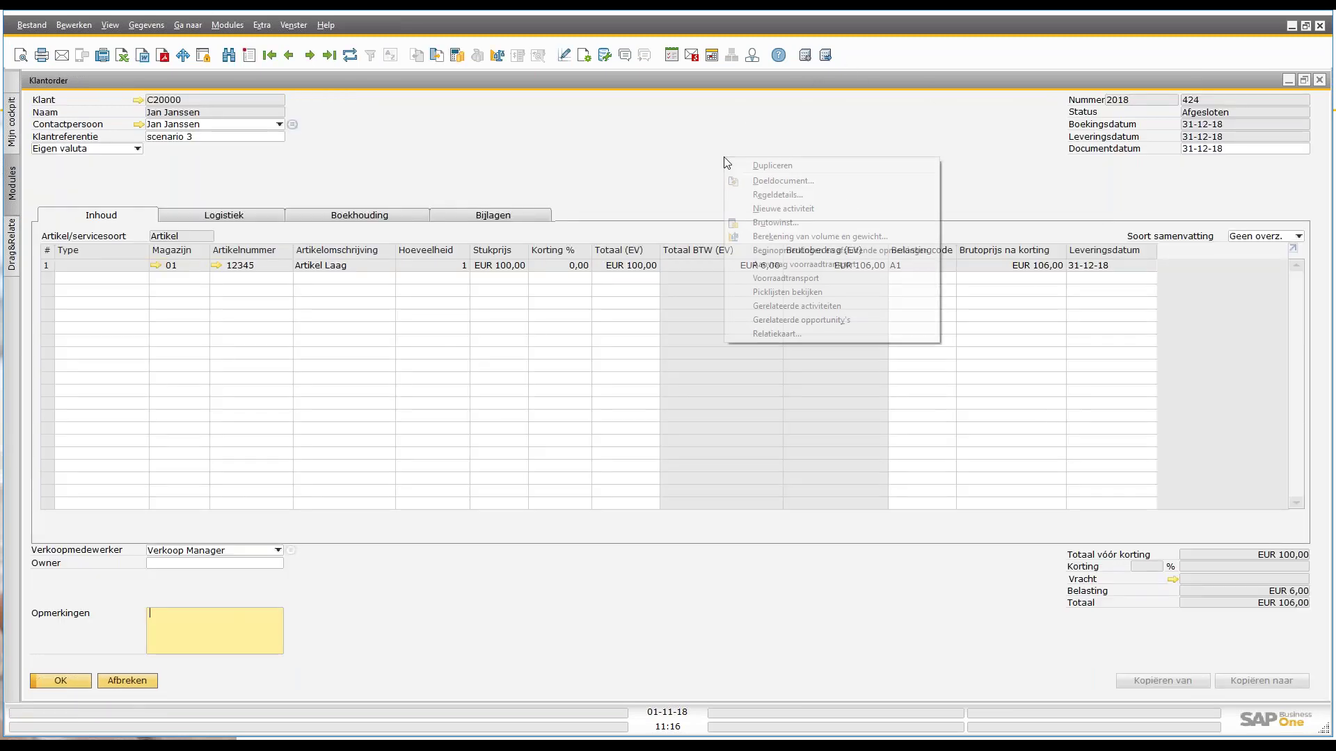
pyautogui.click(762, 335)
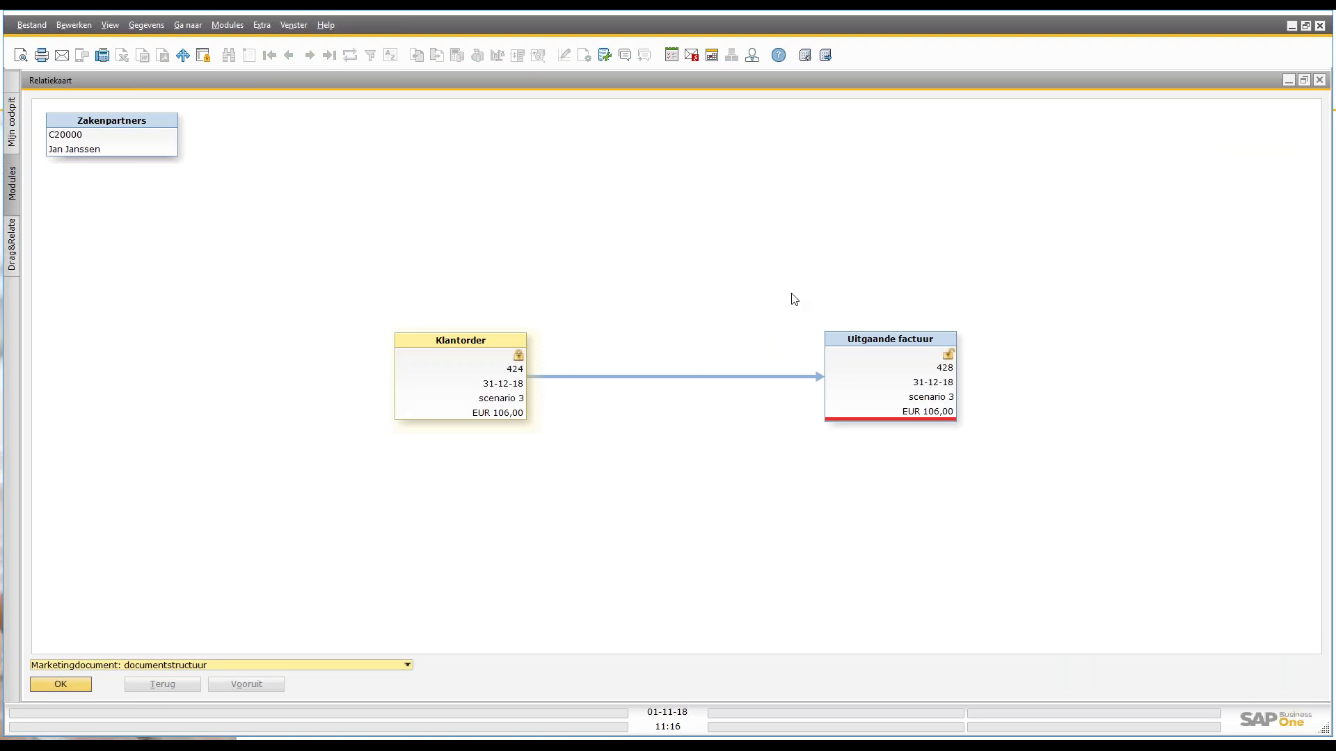
pyautogui.click(459, 343)
pyautogui.doubleClick(459, 343)
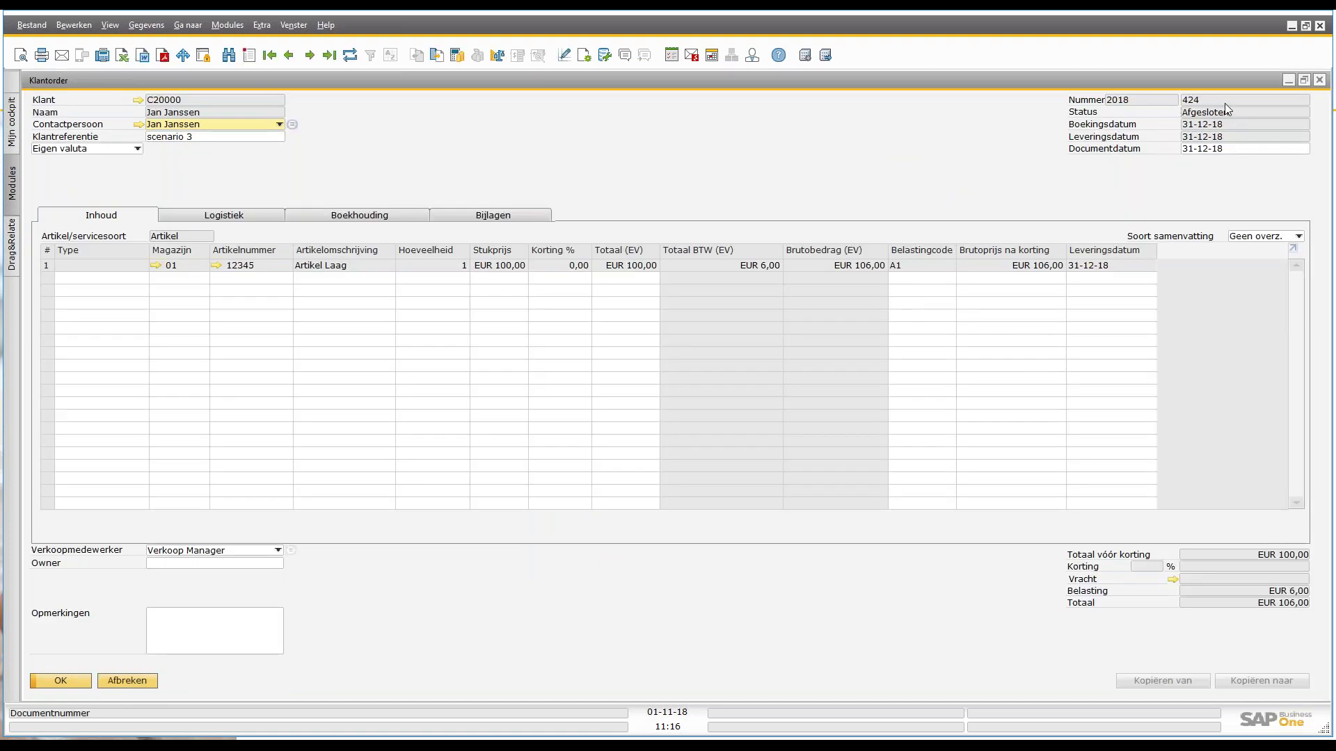
pyautogui.click(1319, 81)
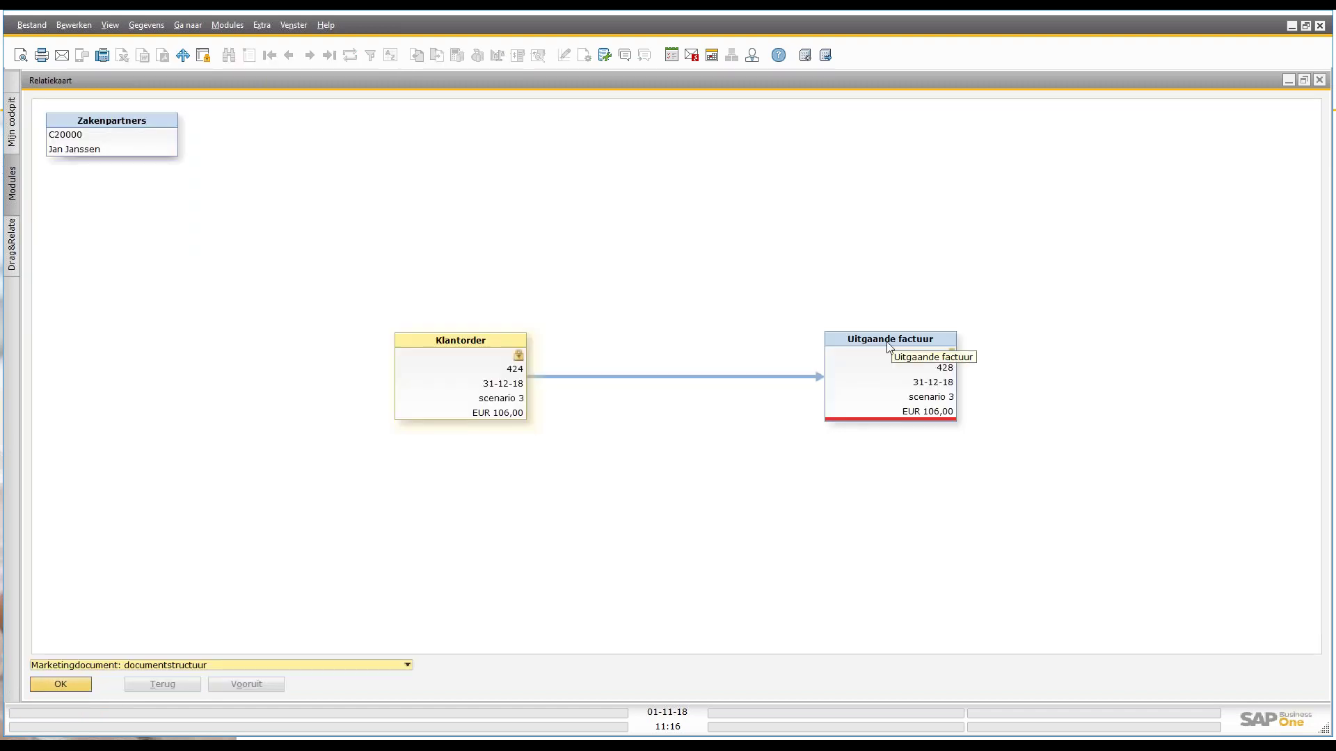
# Step: Review the scenario 3 Uitgaande factuur, and close it together with the relationship map and the sales order
pyautogui.click(915, 340)
pyautogui.doubleClick(915, 340)
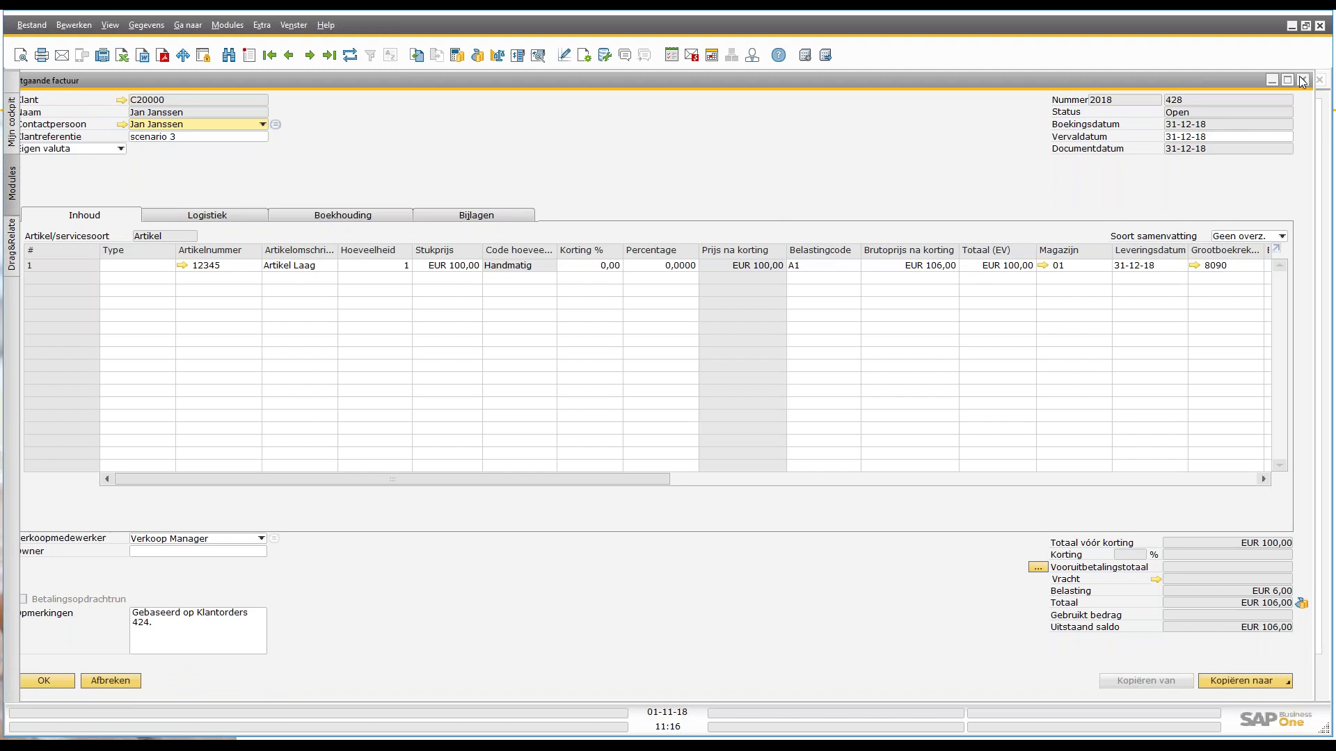
pyautogui.click(1320, 80)
pyautogui.click(1320, 80)
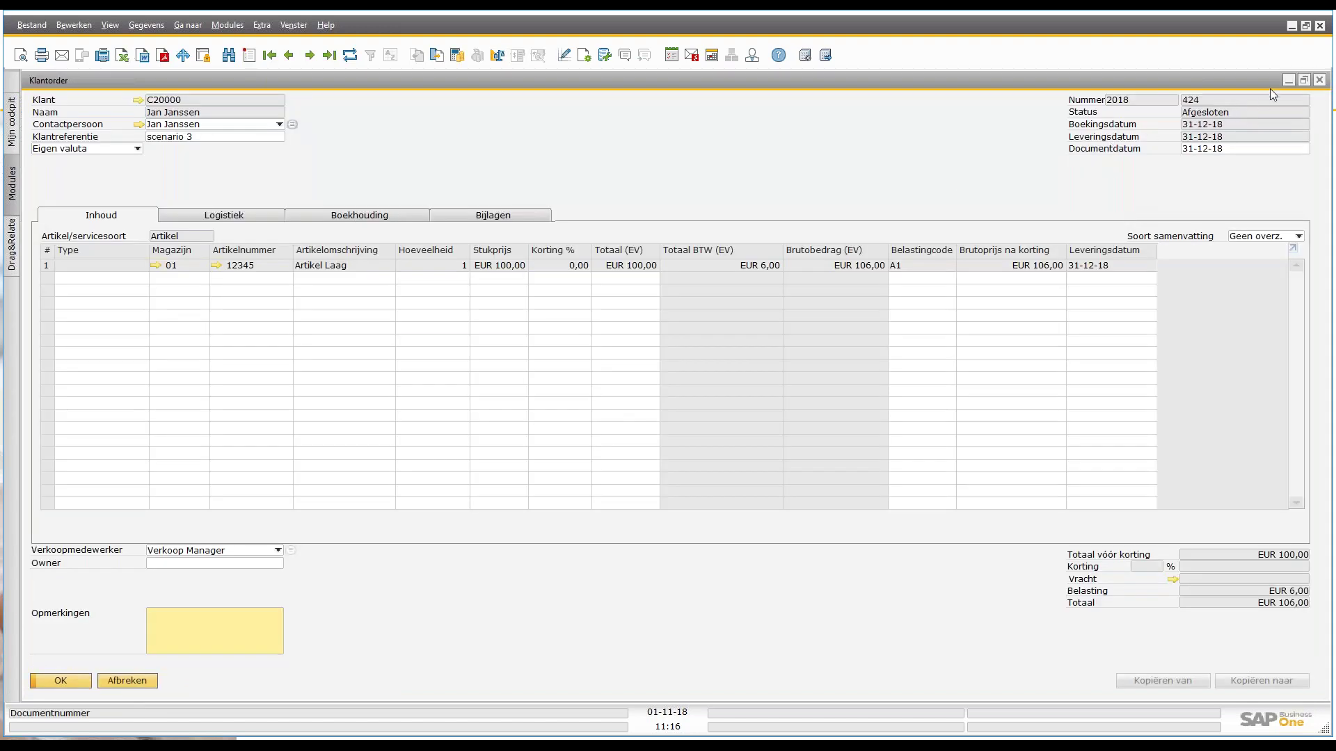
pyautogui.click(1320, 80)
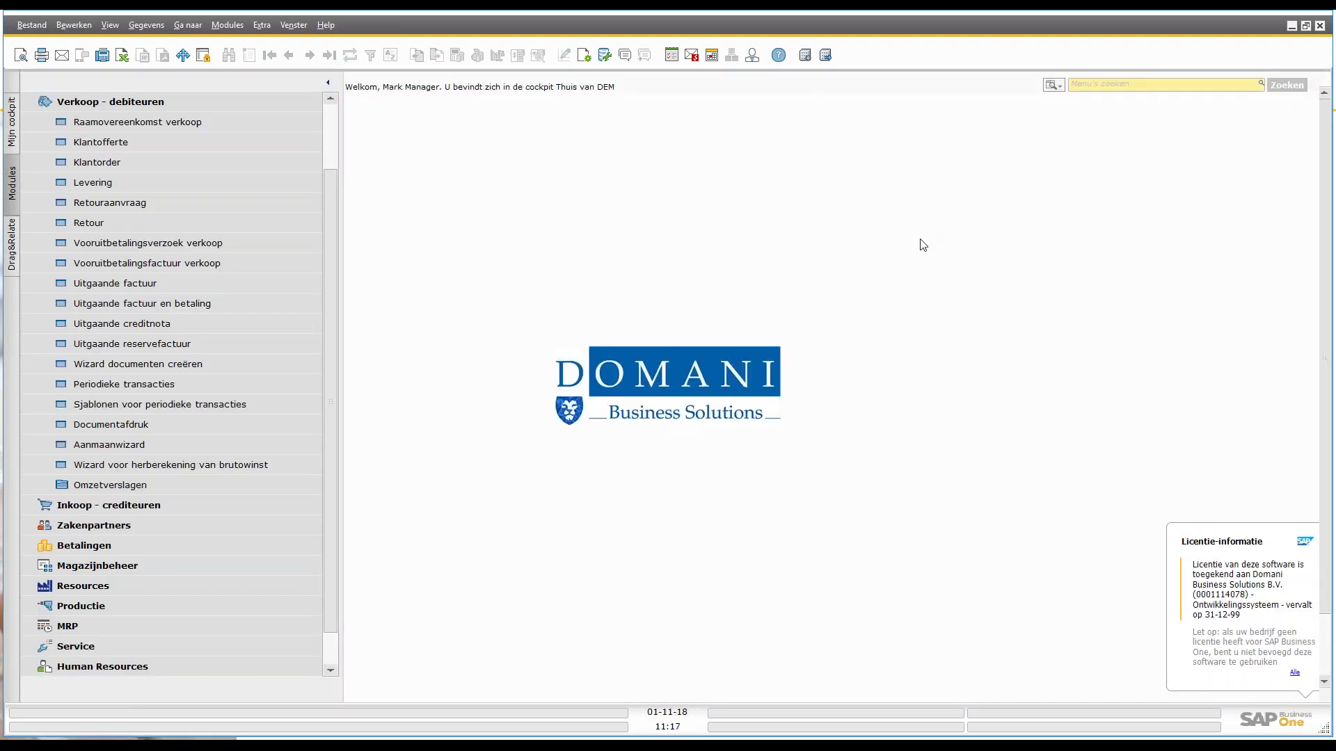
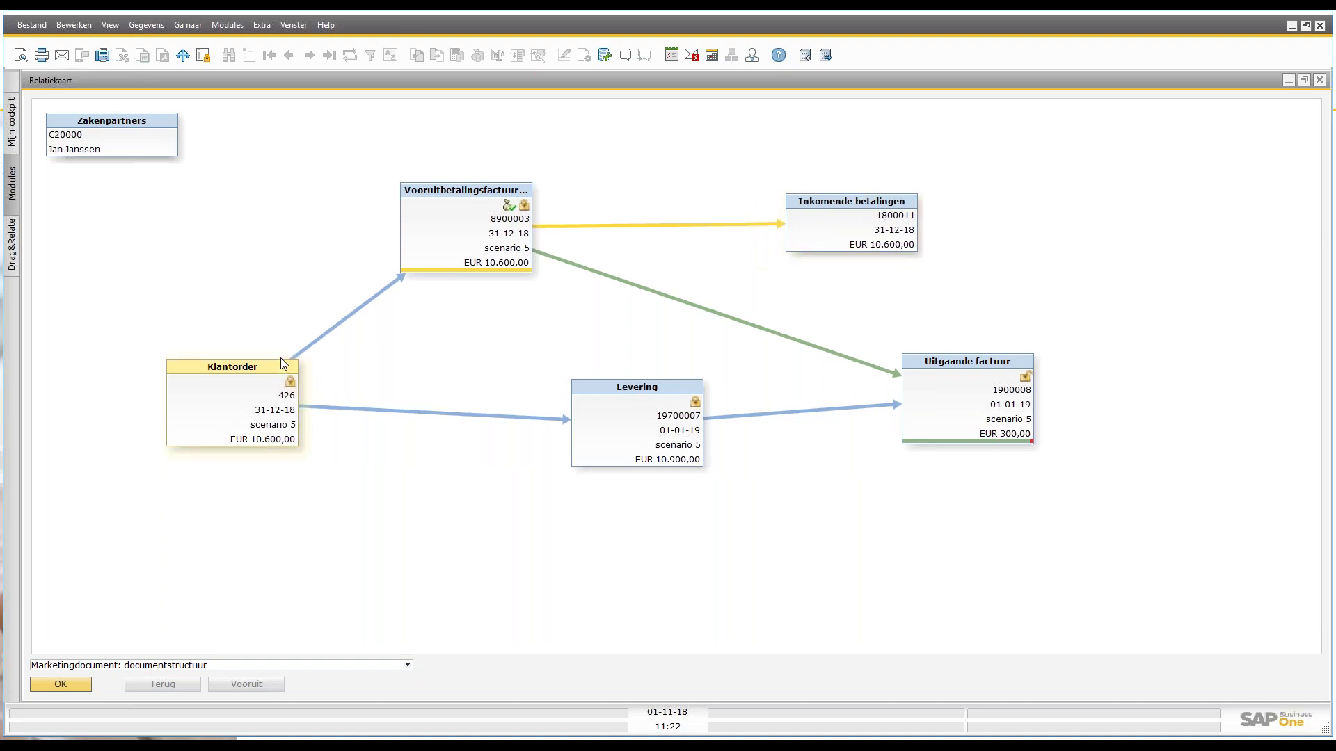
# Step: Review the scenario 5 Klantorder from the relationship map and open the related Vooruitbetalingsfactuur
pyautogui.doubleClick(281, 359)
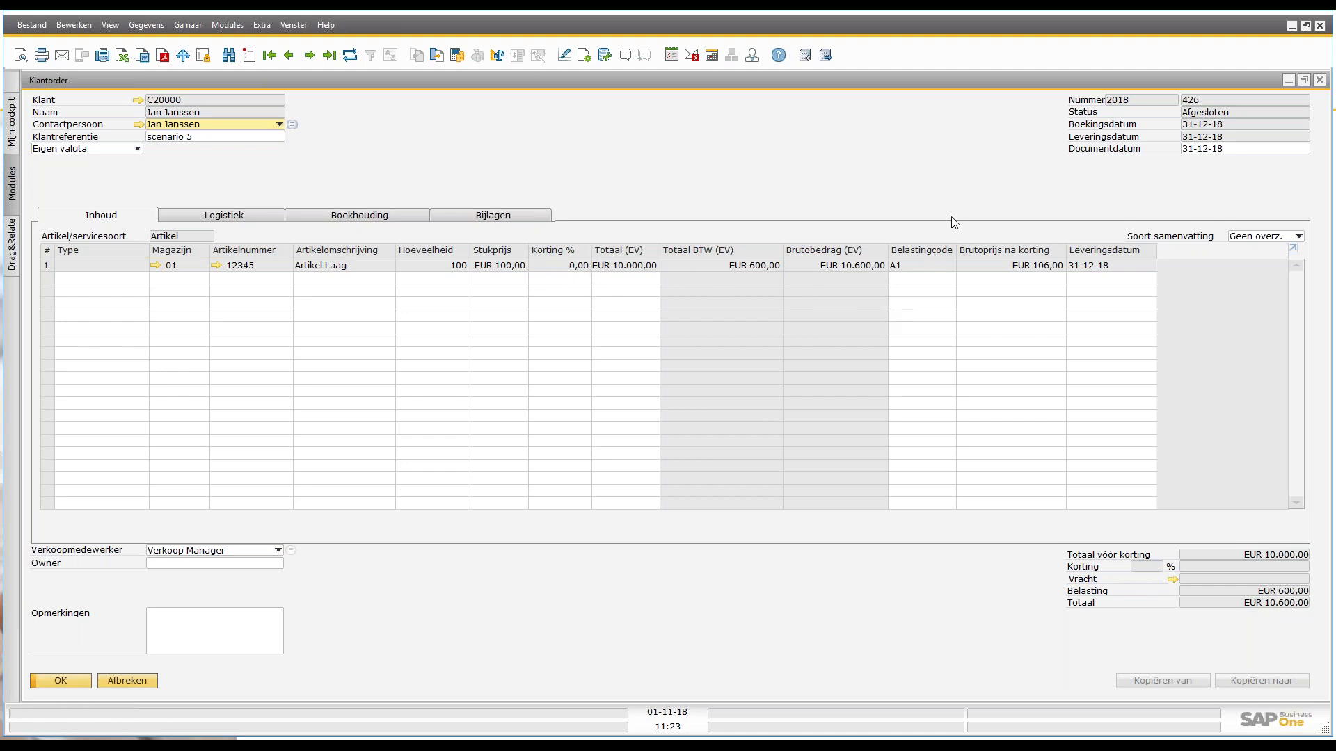
pyautogui.click(1319, 81)
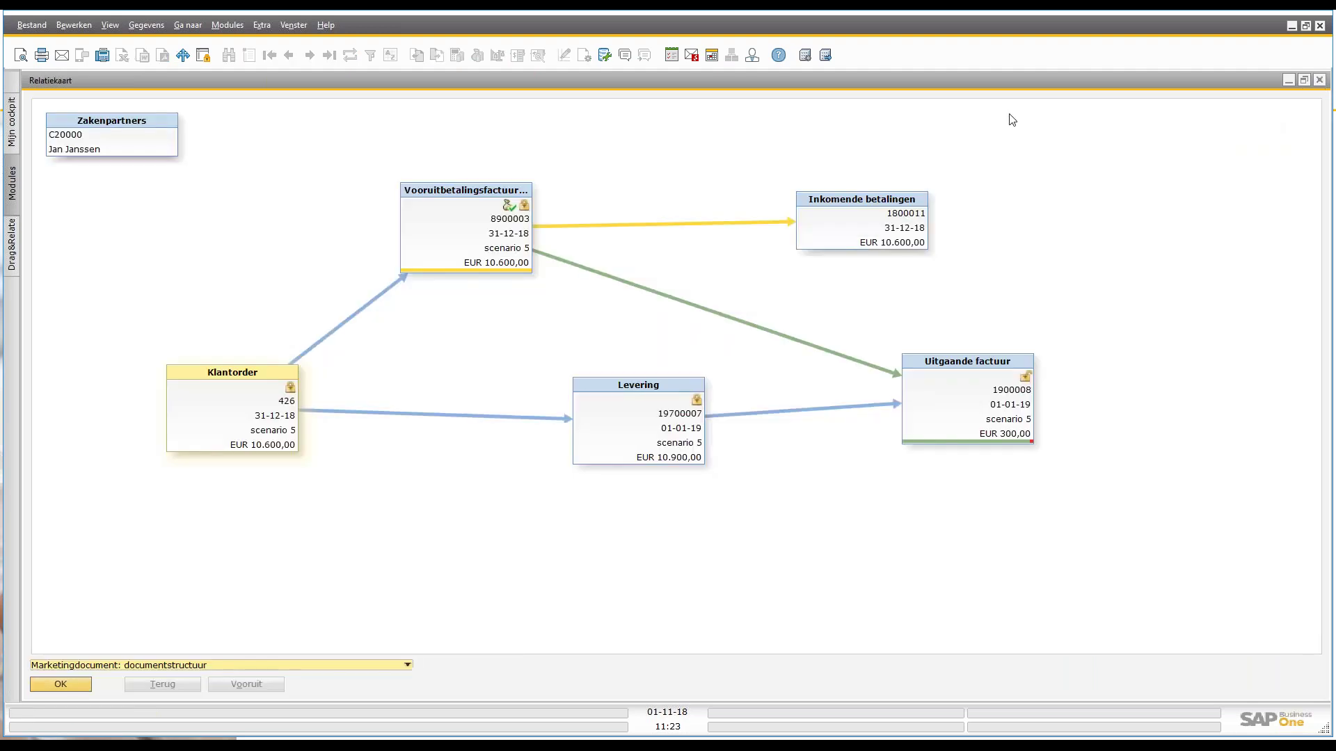
pyautogui.doubleClick(448, 194)
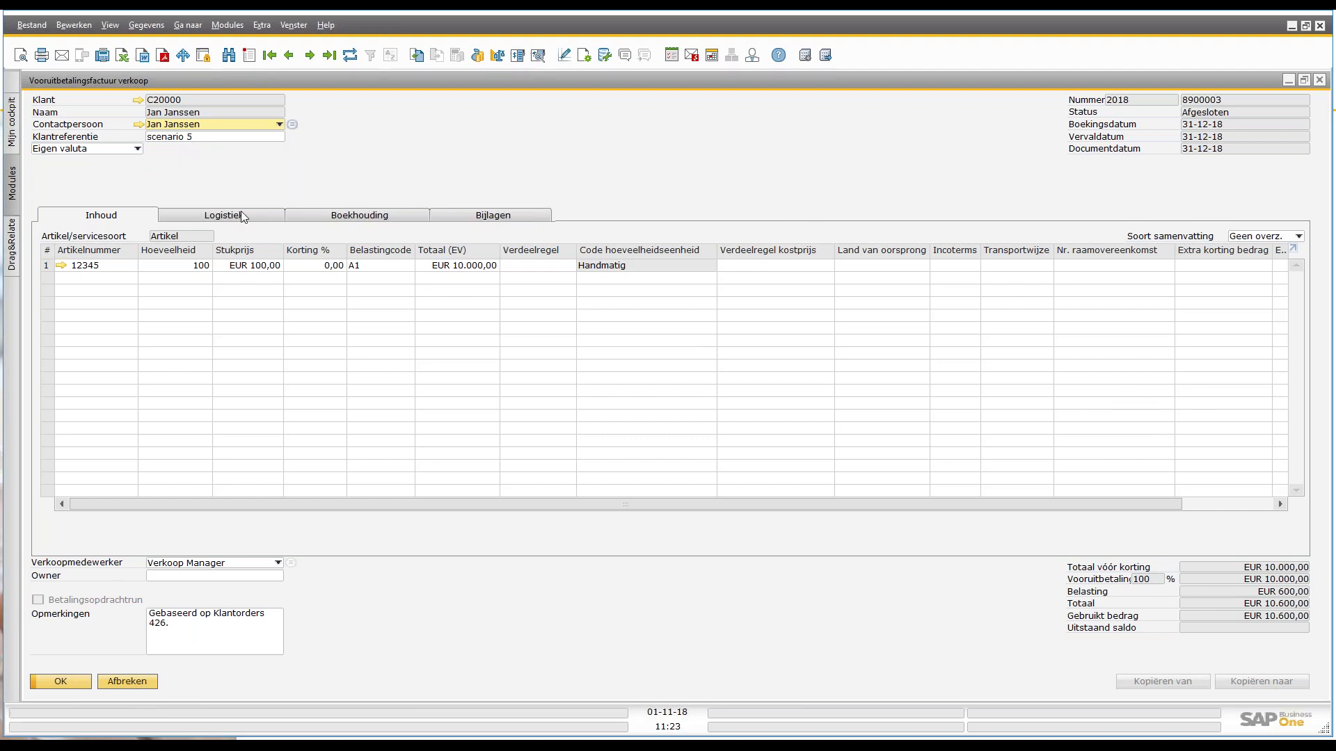
# Step: Review the journal entry of the scenario 5 Vooruitbetalingsfactuur, and close both the entry and the invoice
pyautogui.rightClick(586, 167)
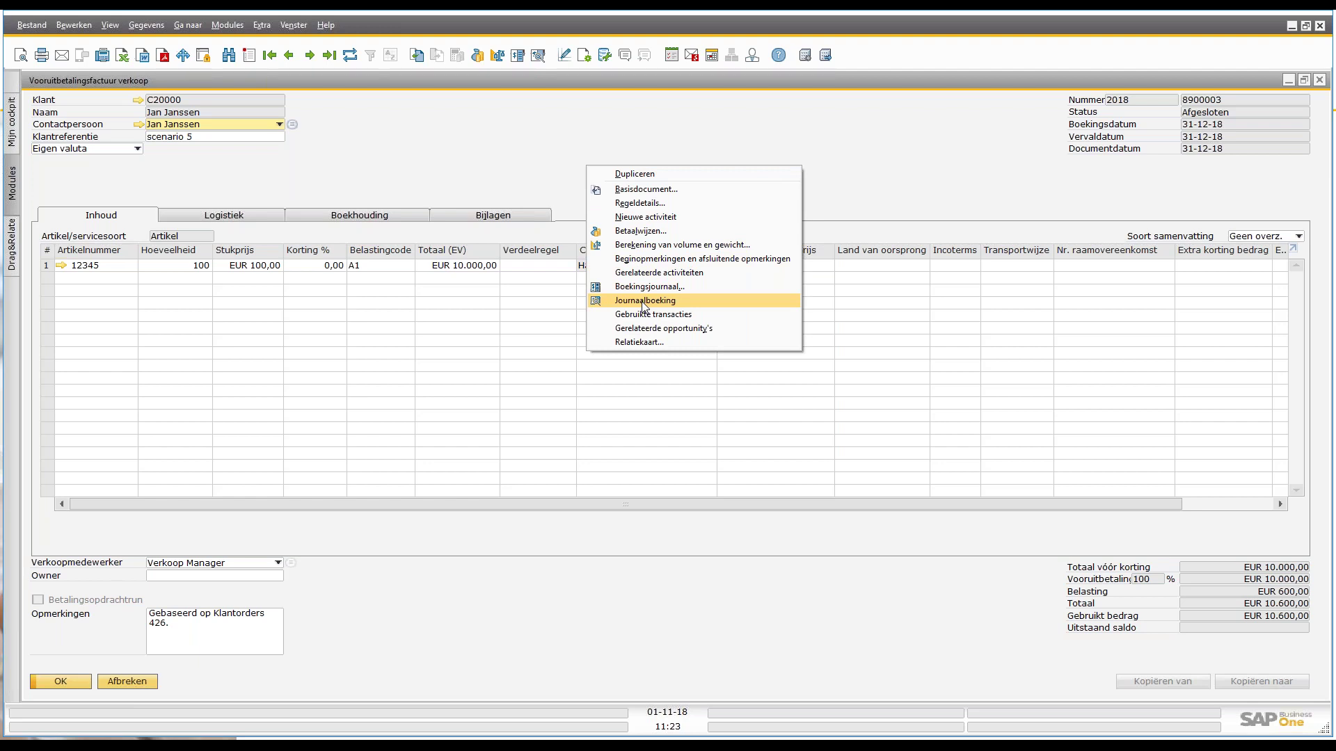
pyautogui.rightClick(508, 157)
pyautogui.rightClick(508, 157)
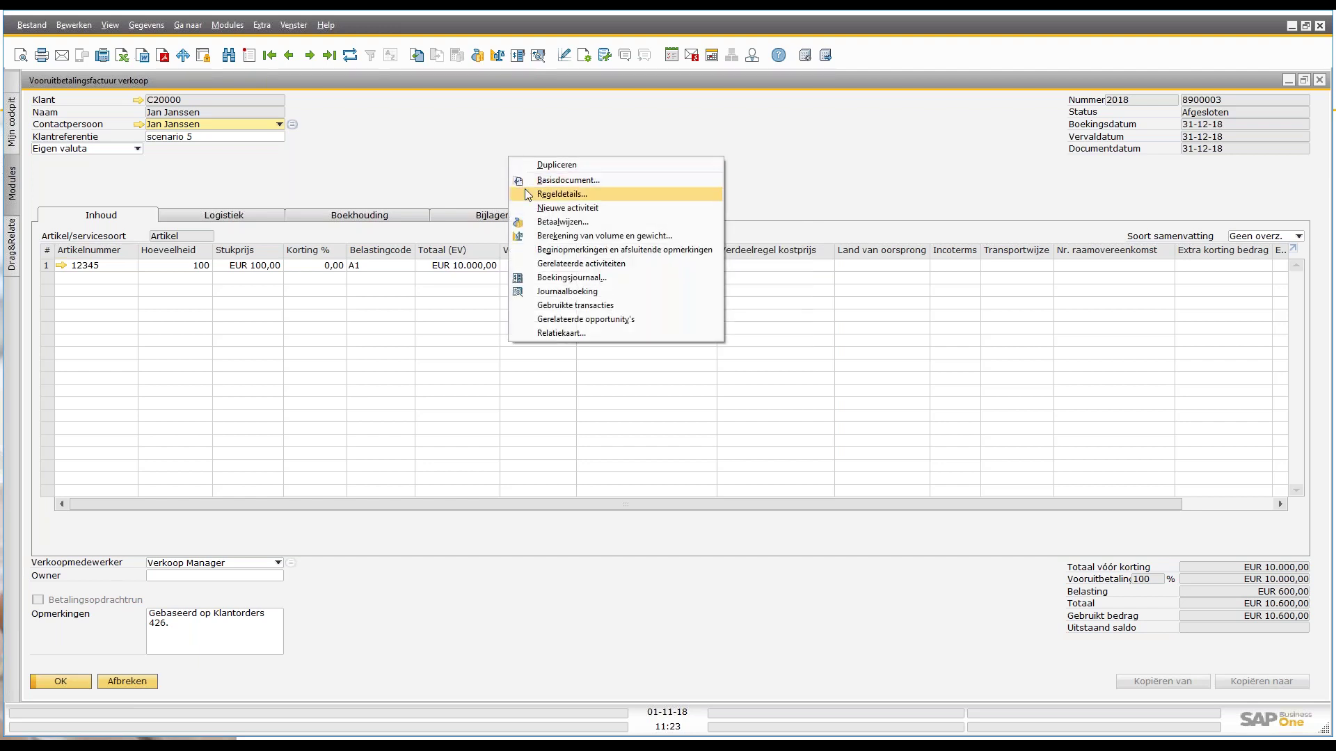
pyautogui.click(575, 293)
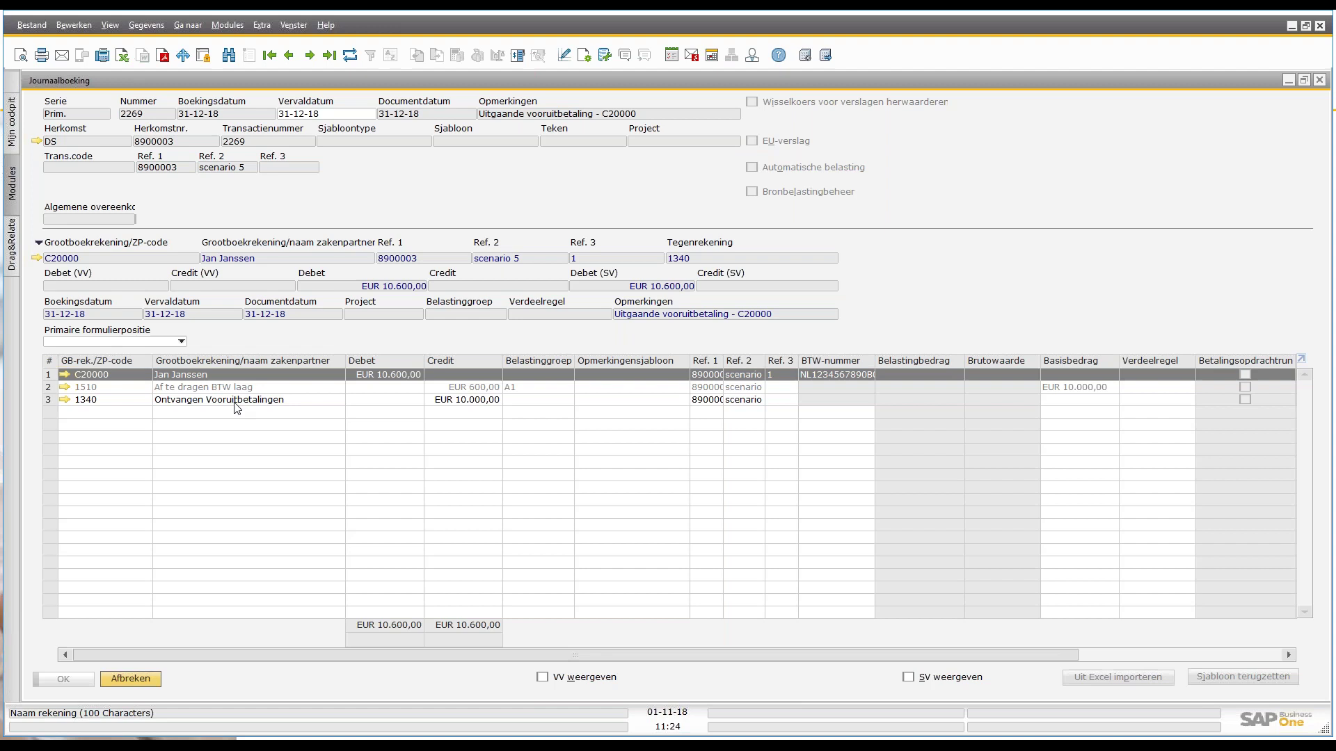
pyautogui.click(1320, 80)
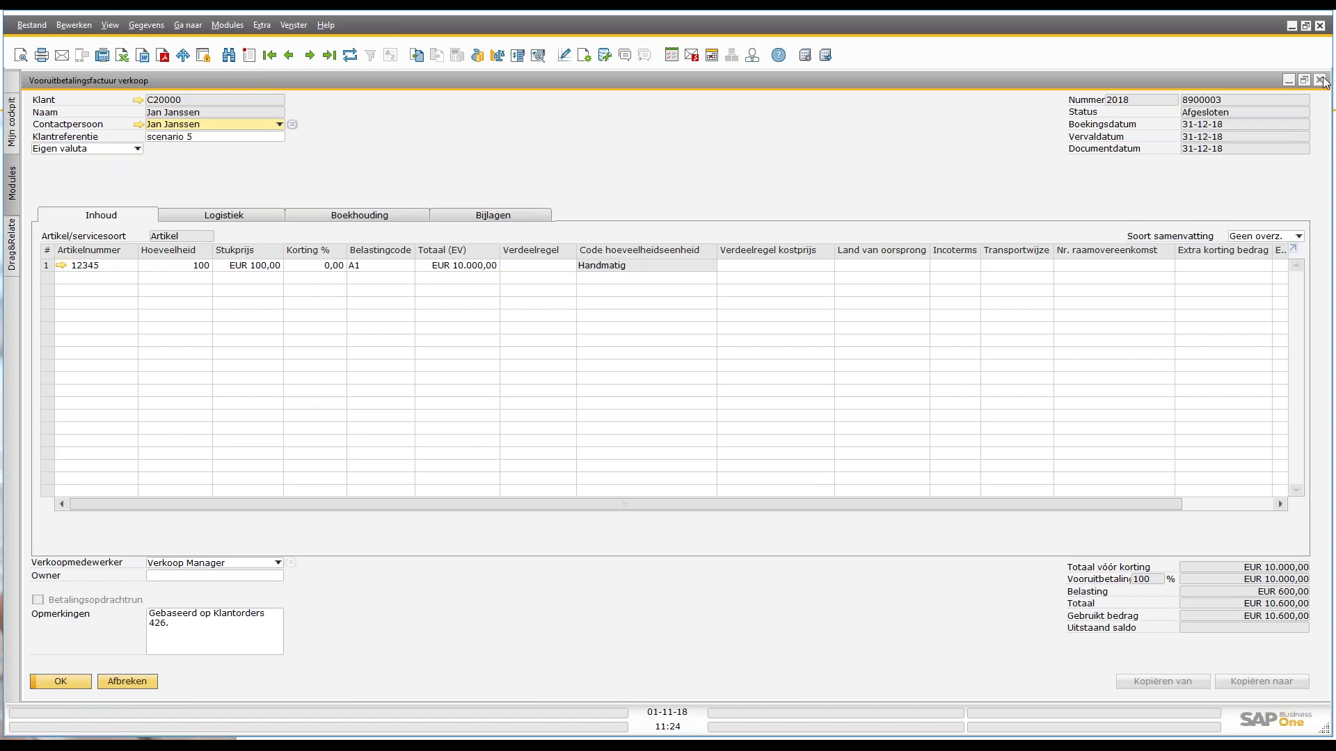
pyautogui.click(1322, 81)
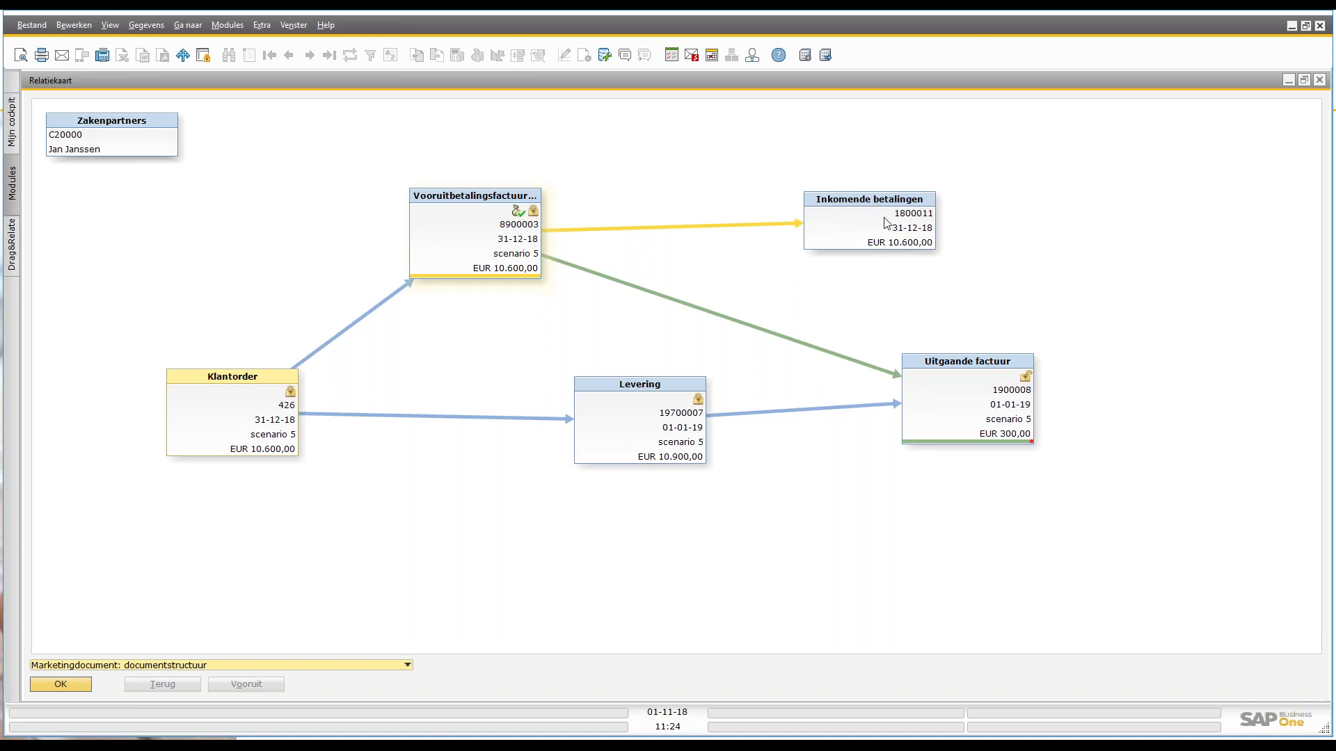
# Step: Review the scenario 5 Levering from the relationship map, and open the journal entry of the related Uitgaande factuur
pyautogui.doubleClick(653, 390)
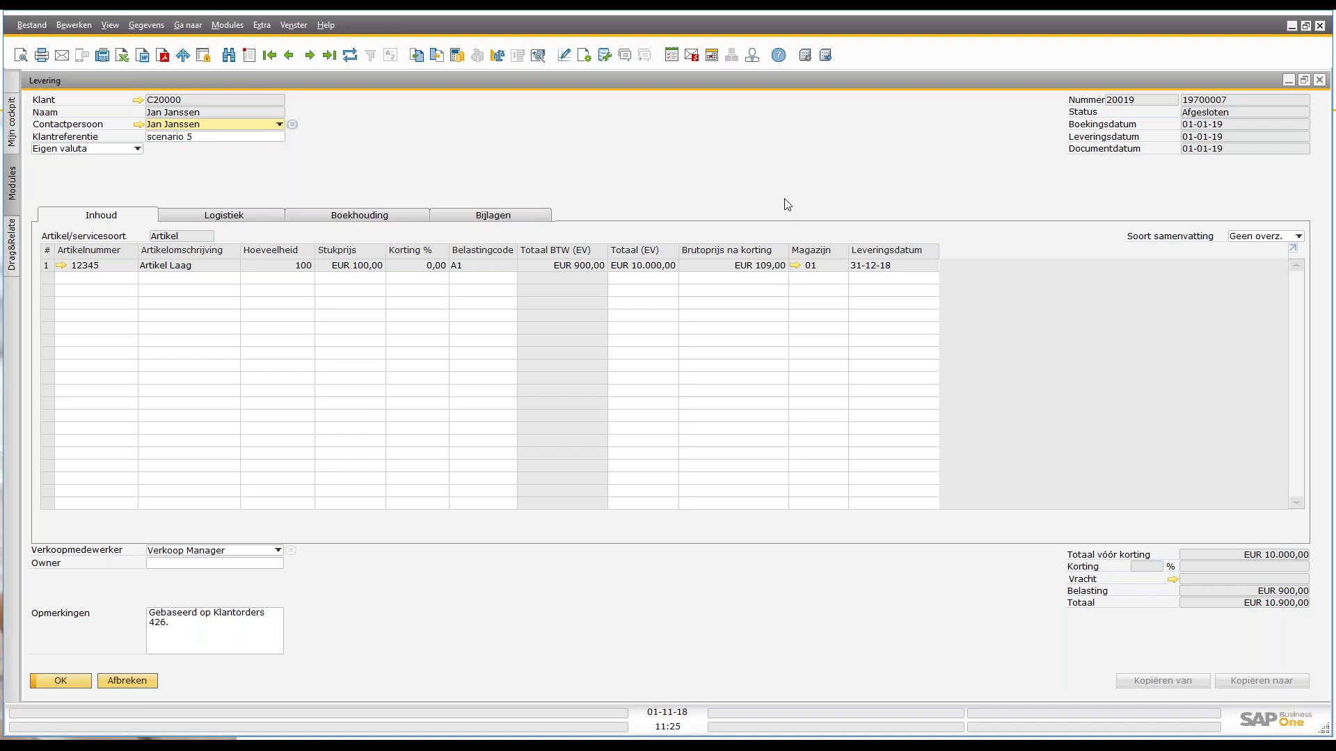
pyautogui.click(1319, 81)
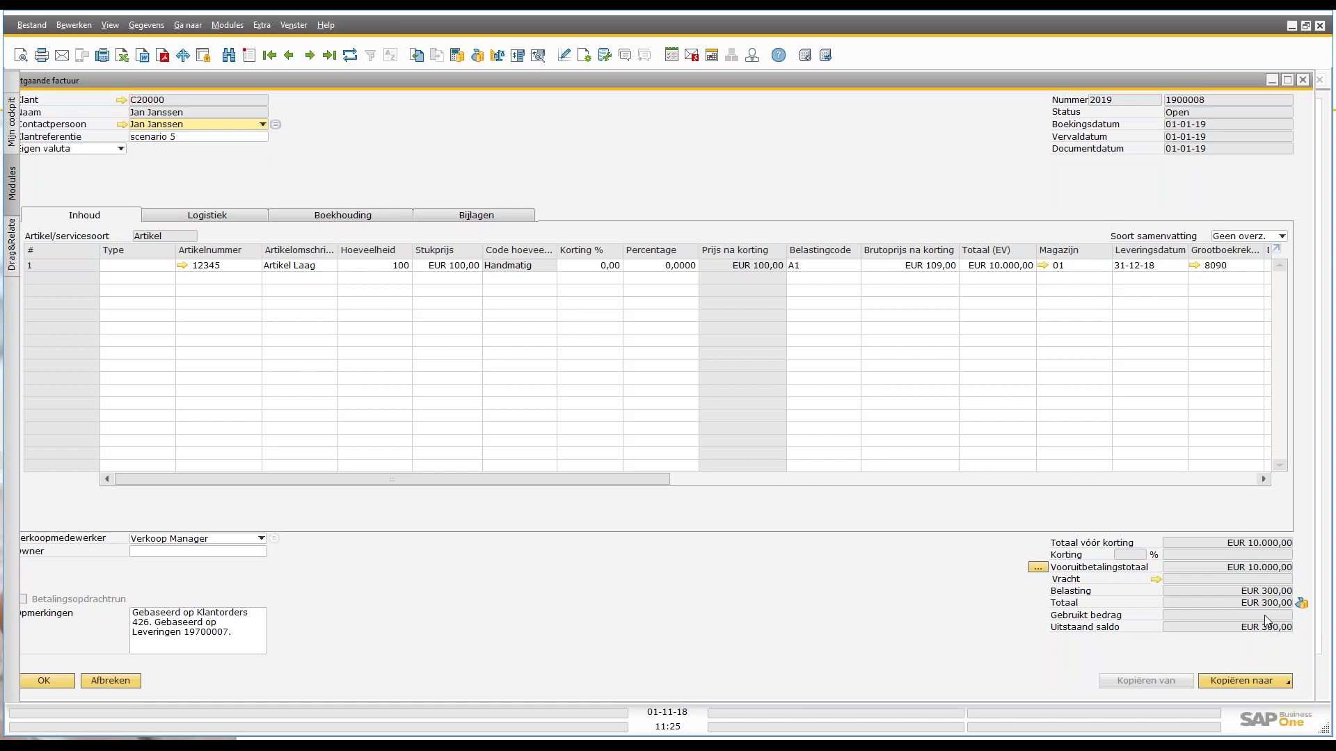
pyautogui.rightClick(819, 128)
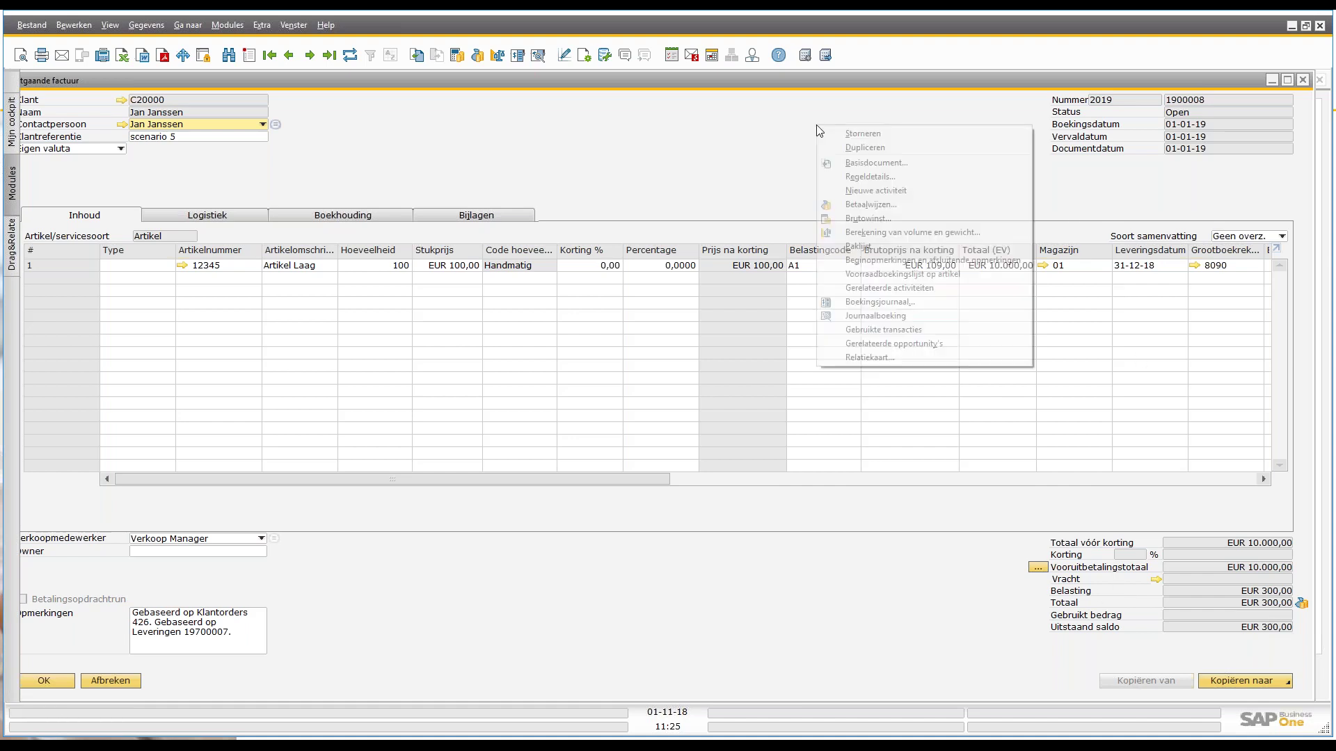
pyautogui.click(847, 315)
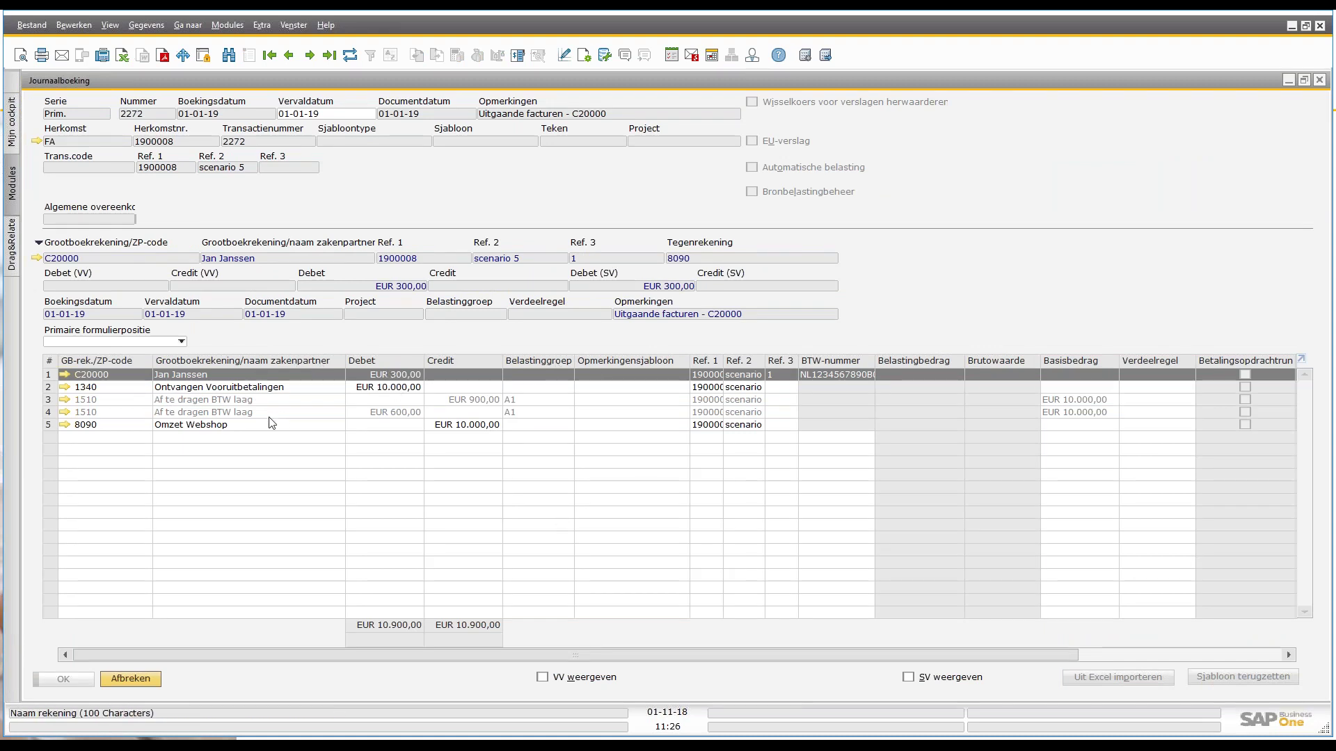
# Step: Compare the customer, prepayment, low-VAT and revenue lines in the scenario 5 invoice's journal entry, and close the entry
pyautogui.click(231, 412)
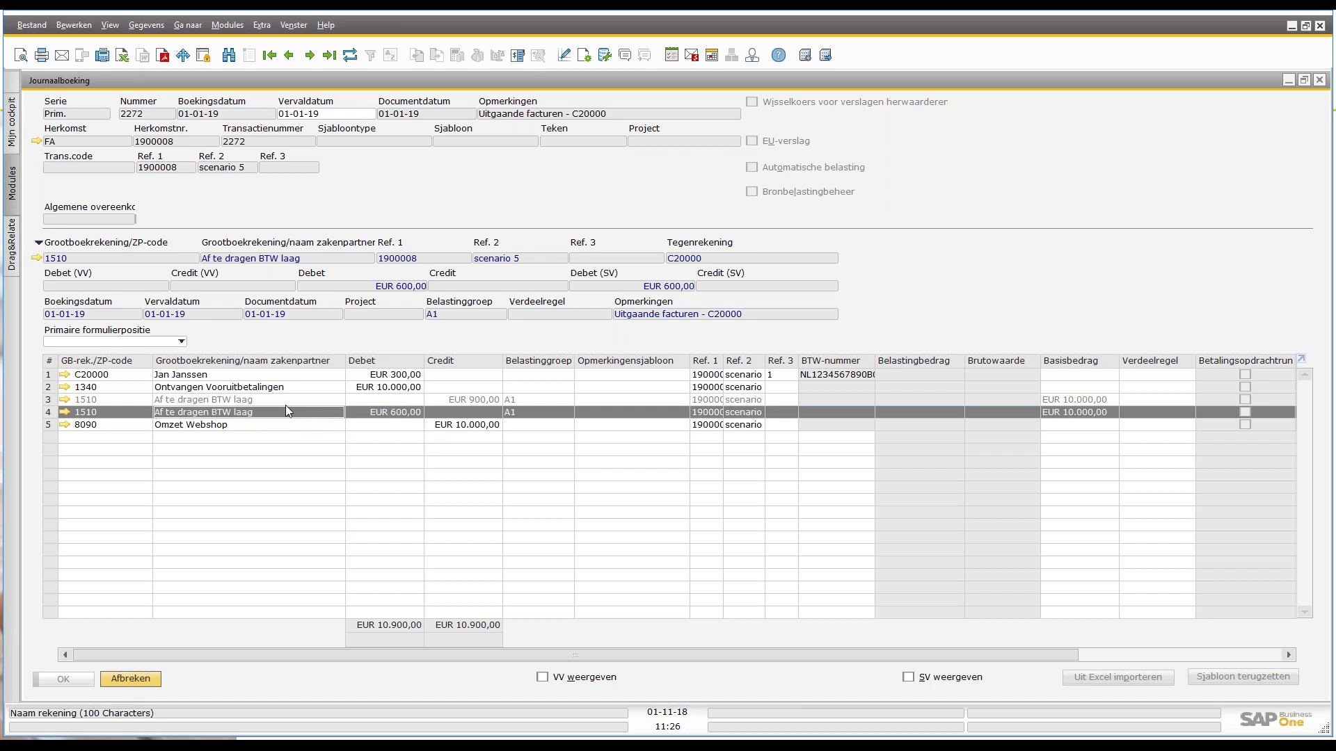
pyautogui.click(256, 400)
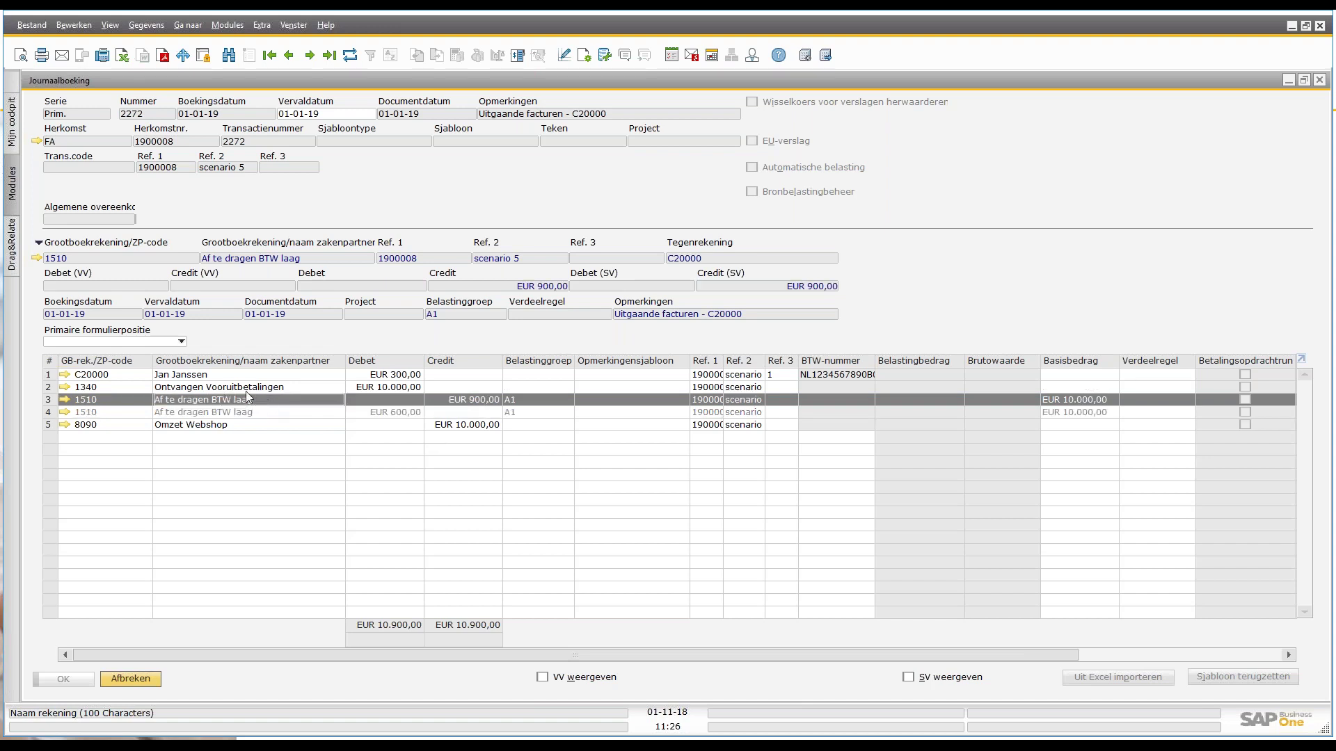
pyautogui.click(406, 416)
pyautogui.click(453, 403)
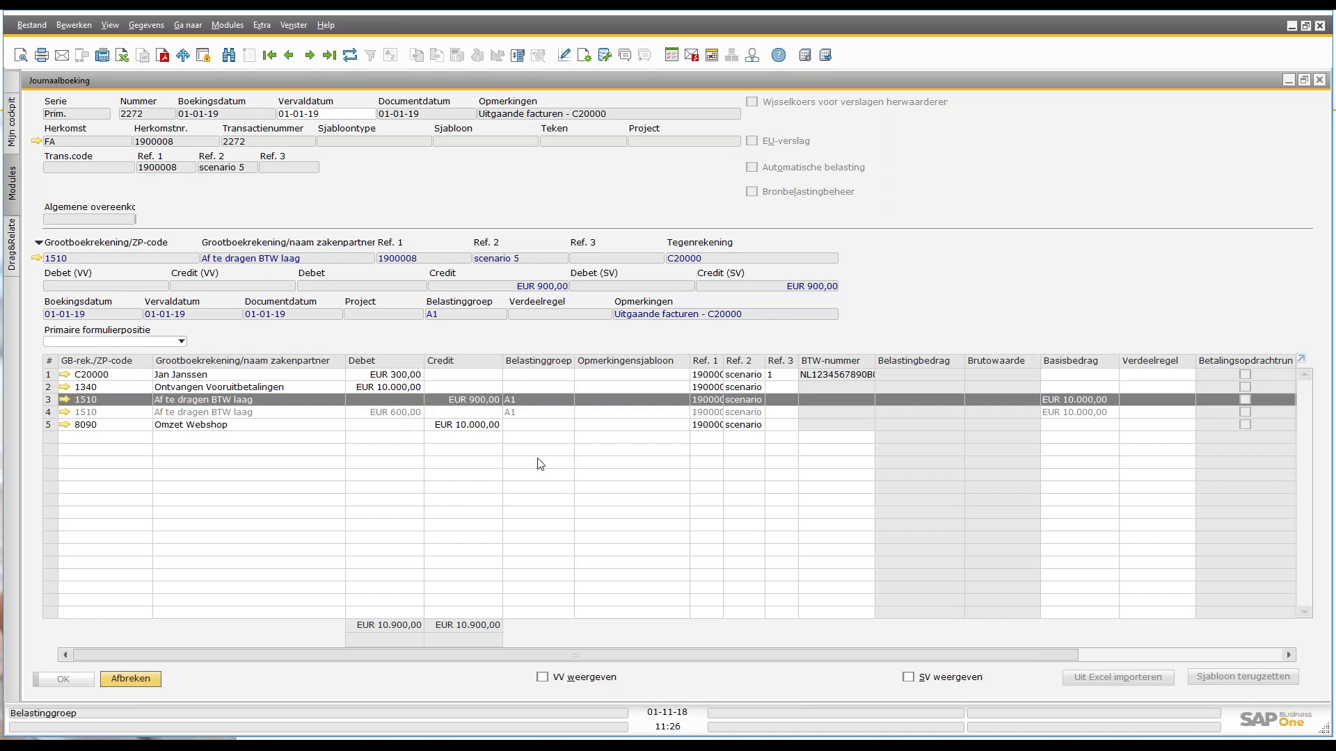
pyautogui.click(255, 387)
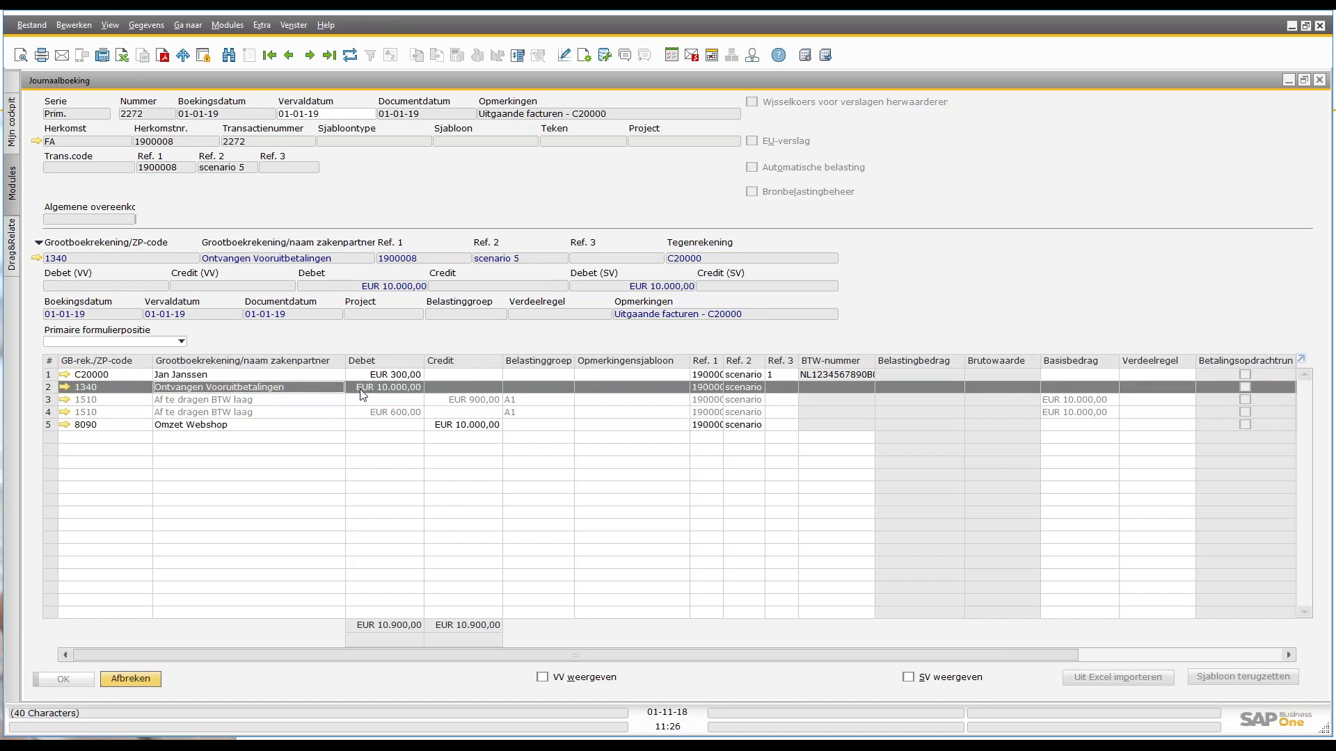
pyautogui.click(443, 426)
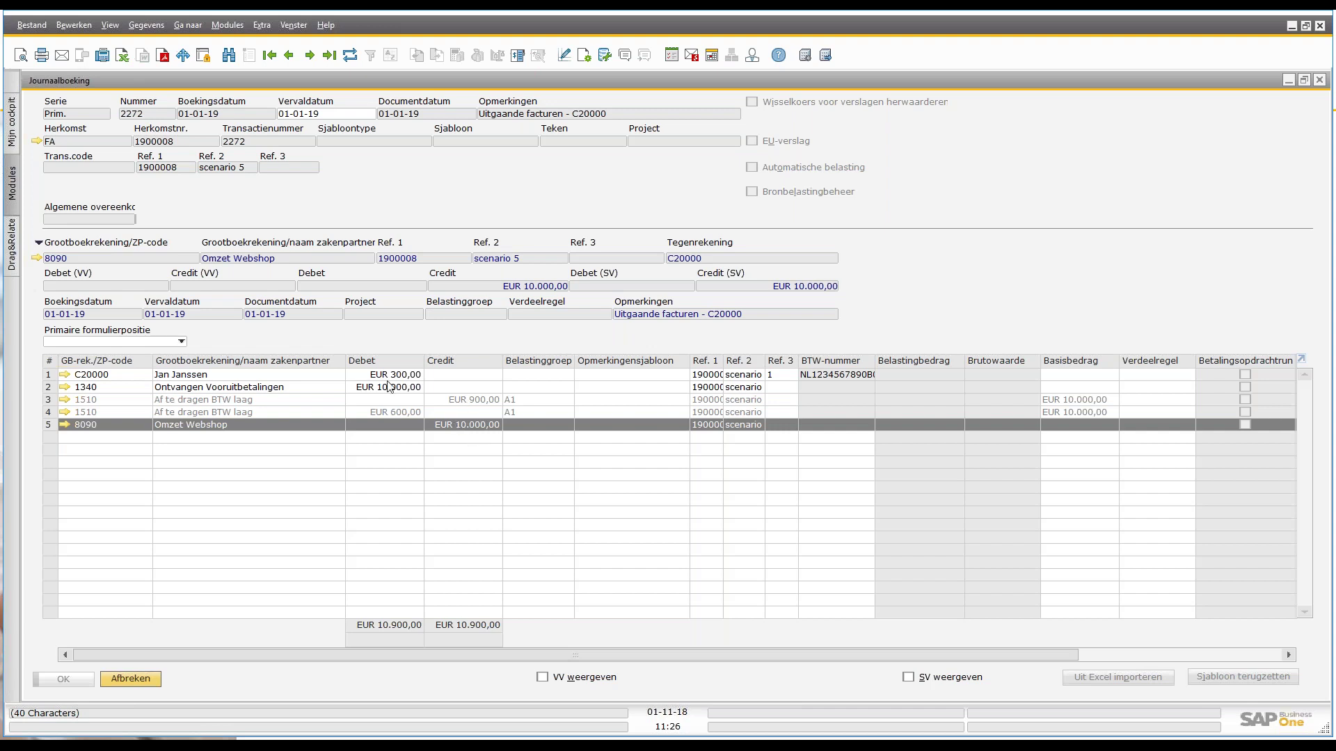
pyautogui.click(299, 374)
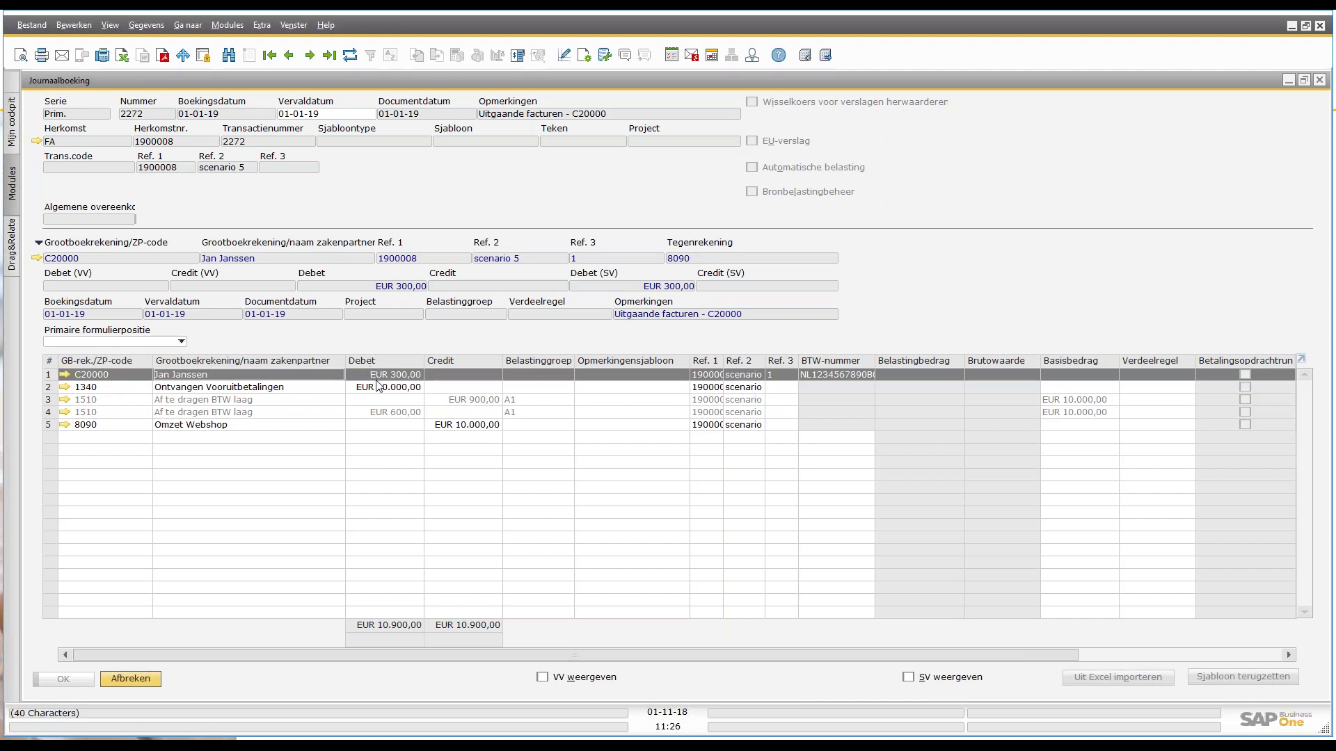
pyautogui.click(393, 416)
pyautogui.click(464, 400)
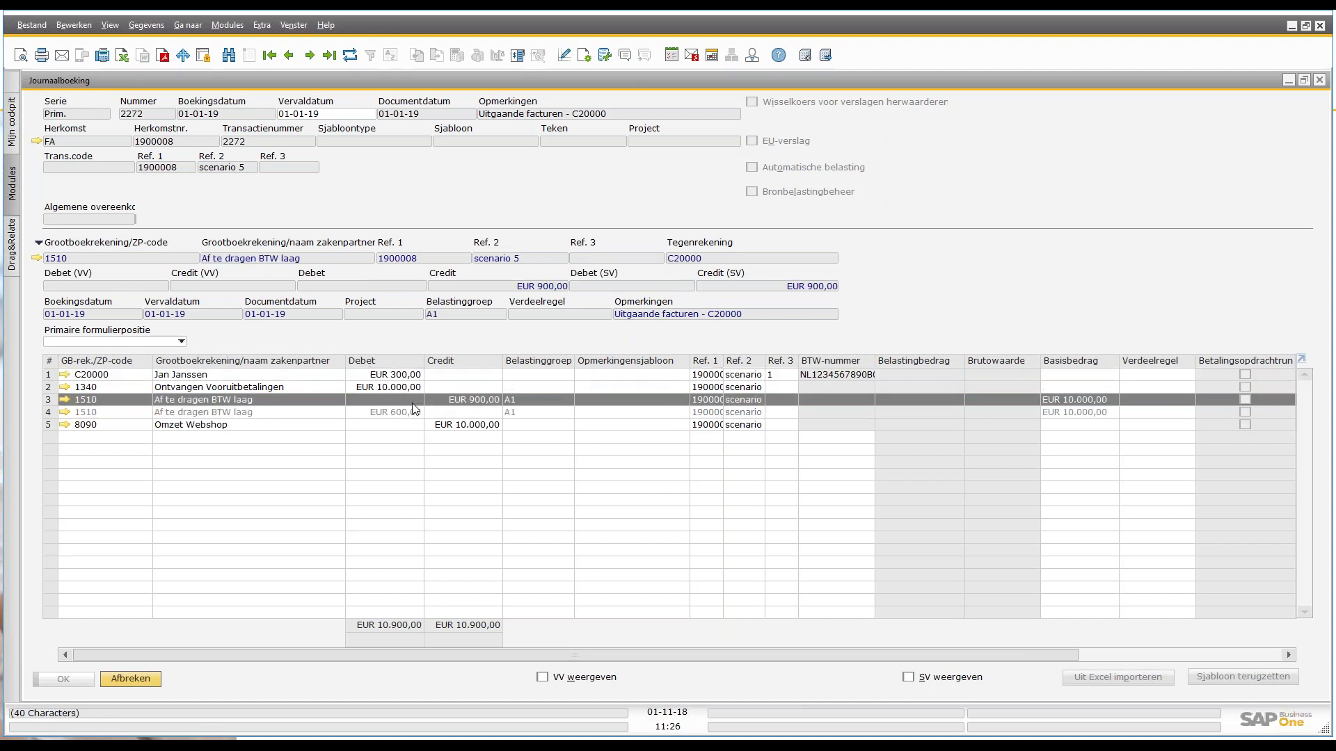
pyautogui.click(407, 416)
pyautogui.click(459, 399)
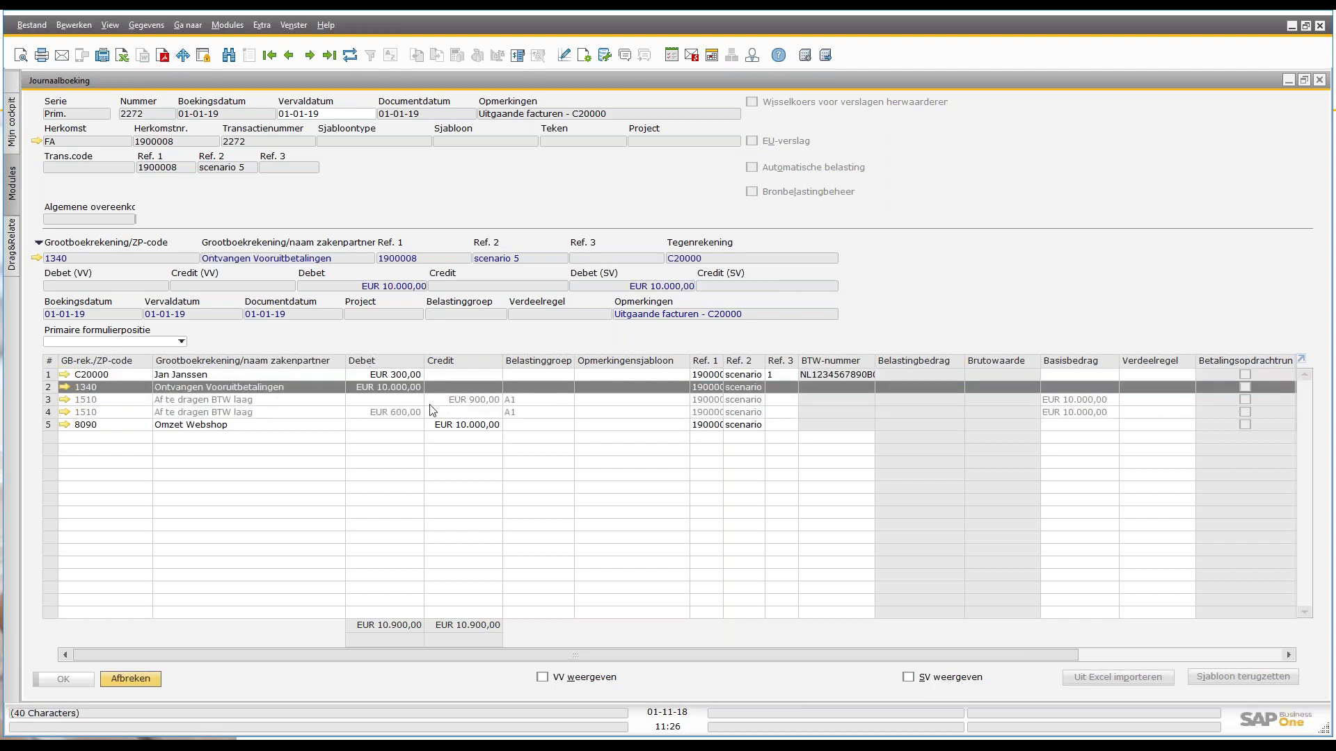
pyautogui.click(412, 416)
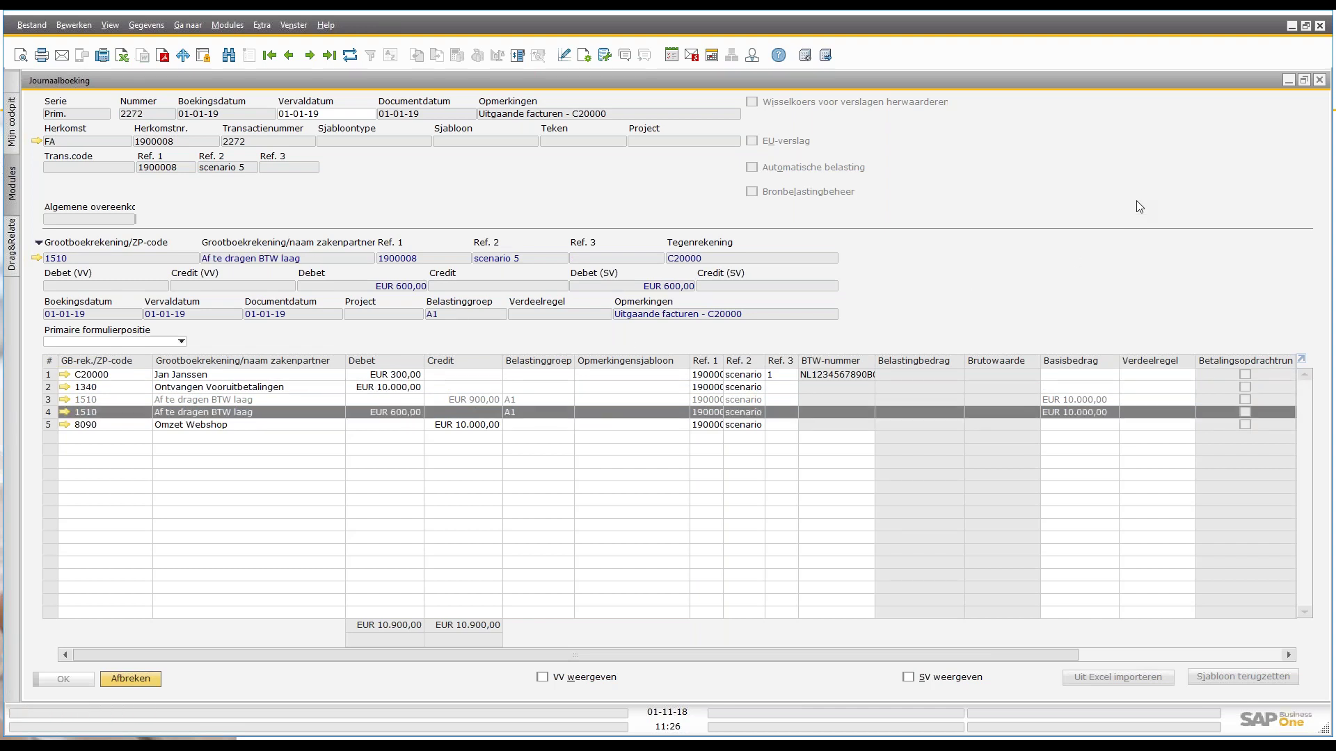
pyautogui.click(1321, 81)
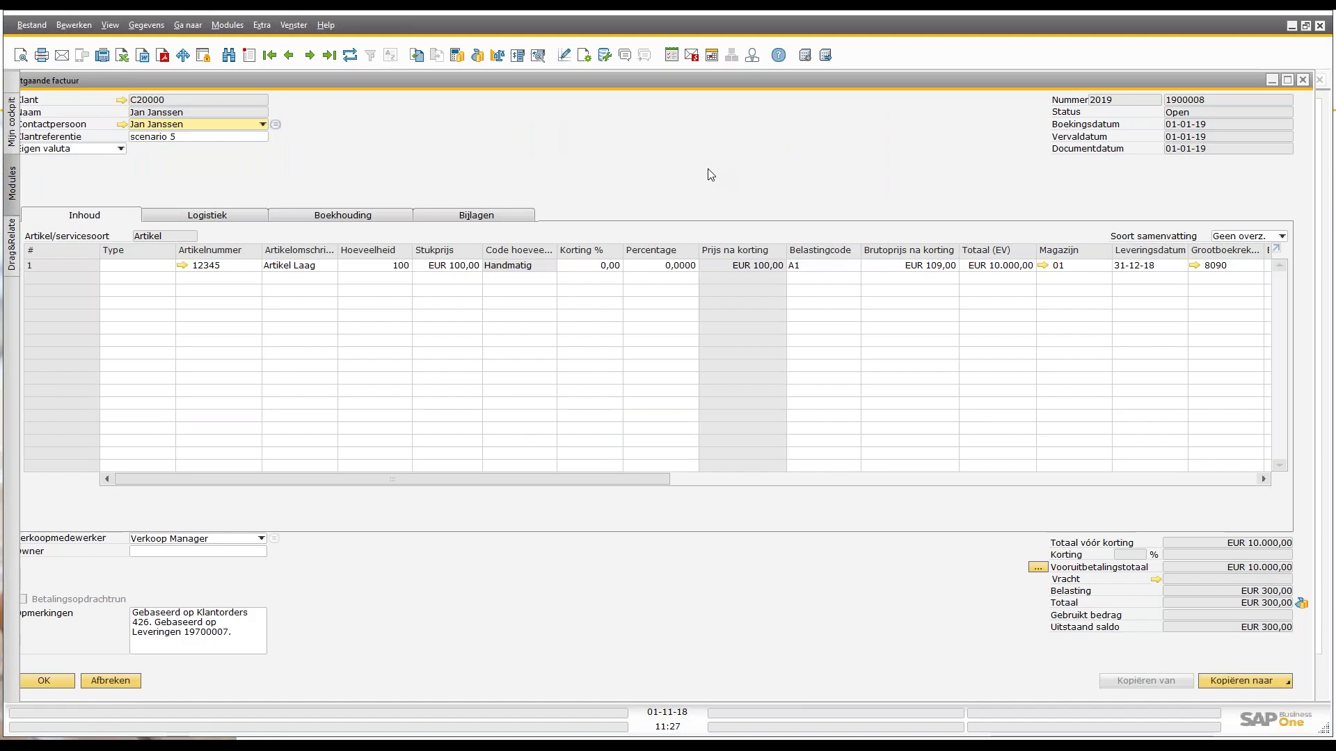
# Step: Switch to the presentation and show the completed process diagram on the Scenario 5: BTW vooruitbetalingsfactuur slide
pyautogui.hotkey('alt', 'Tab')
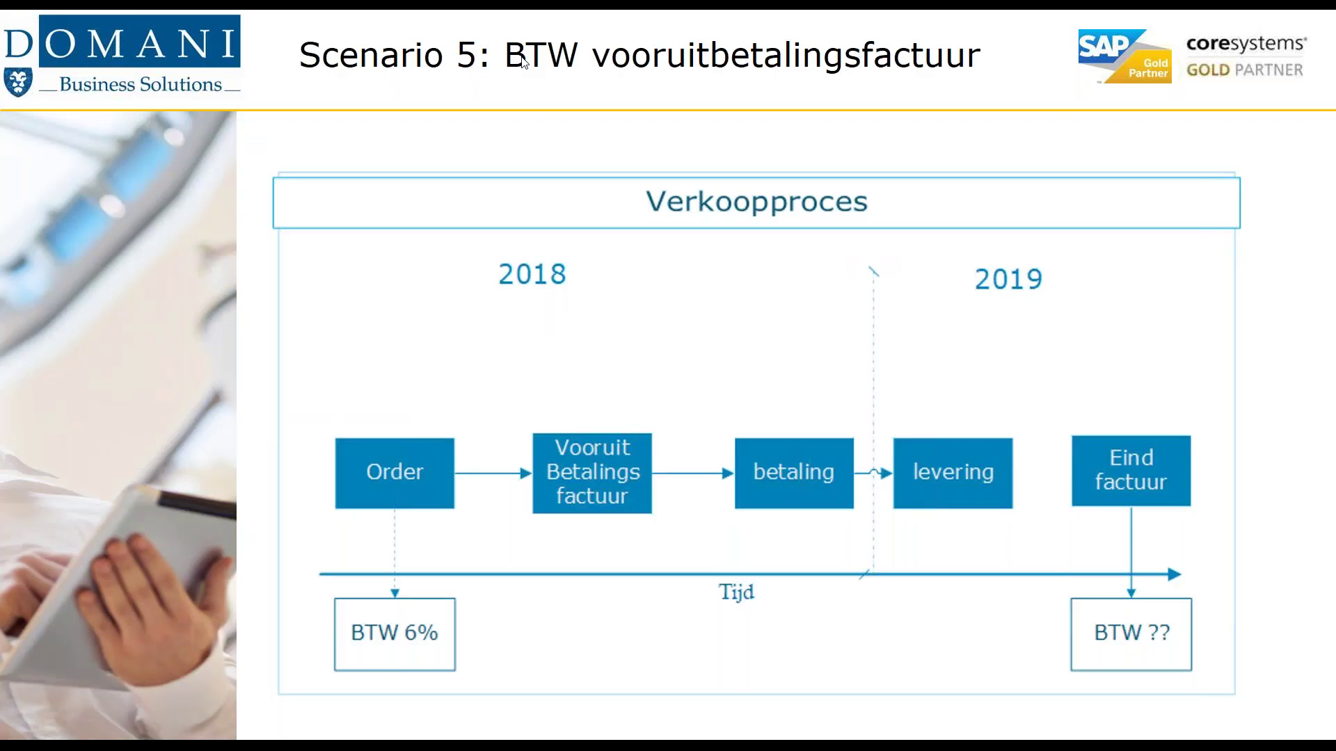
pyautogui.click(996, 304)
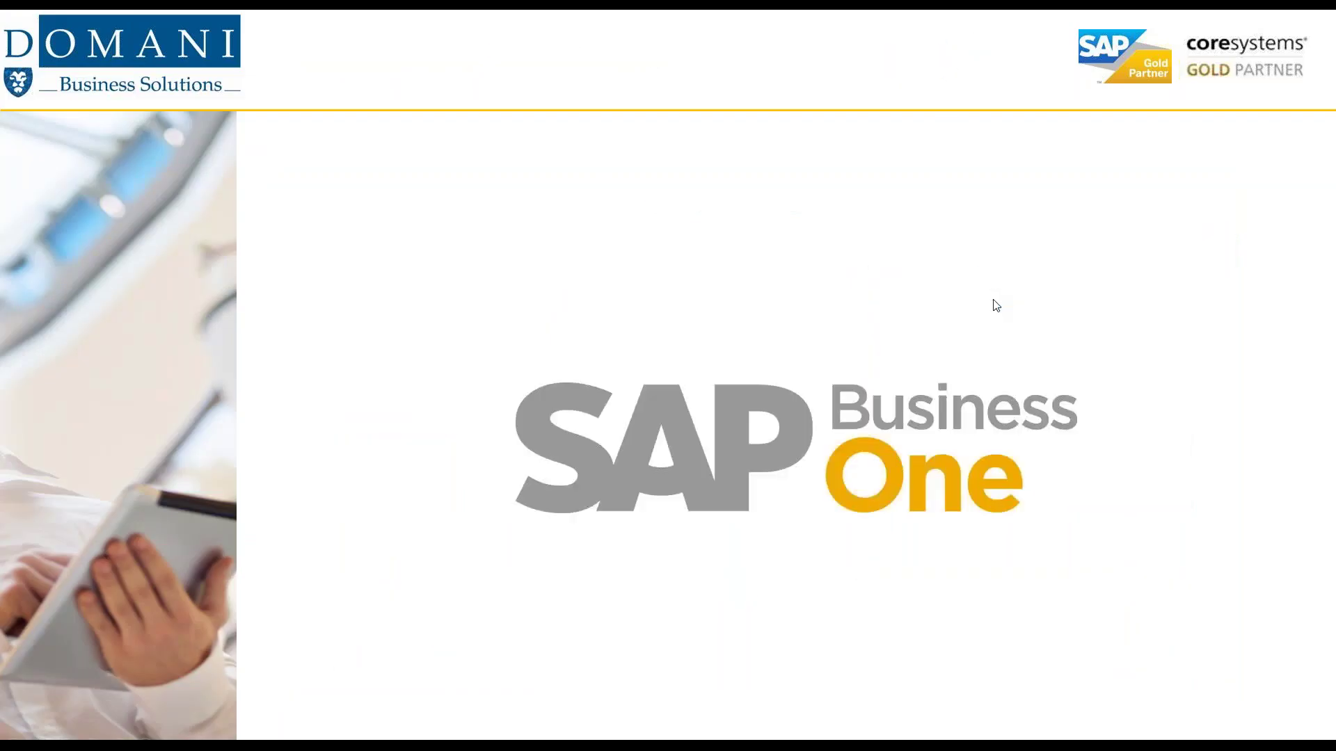
pyautogui.press('Left')
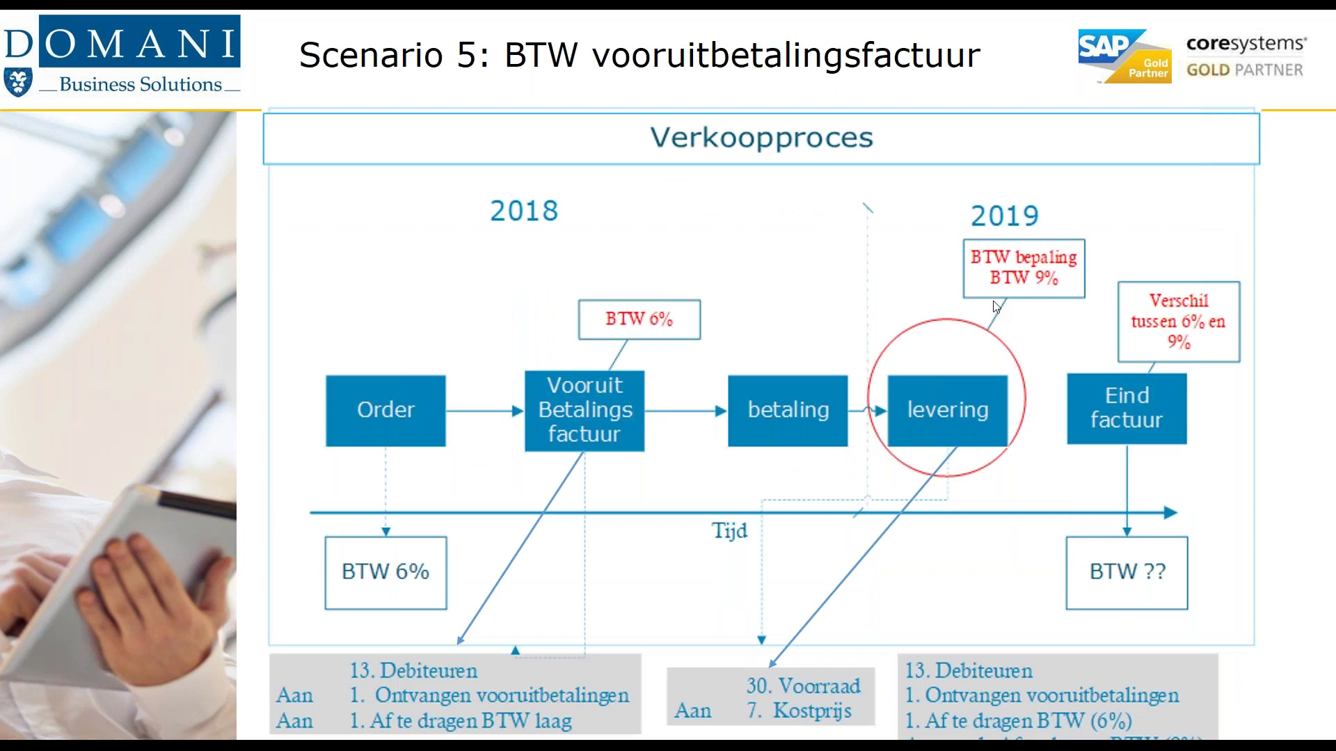
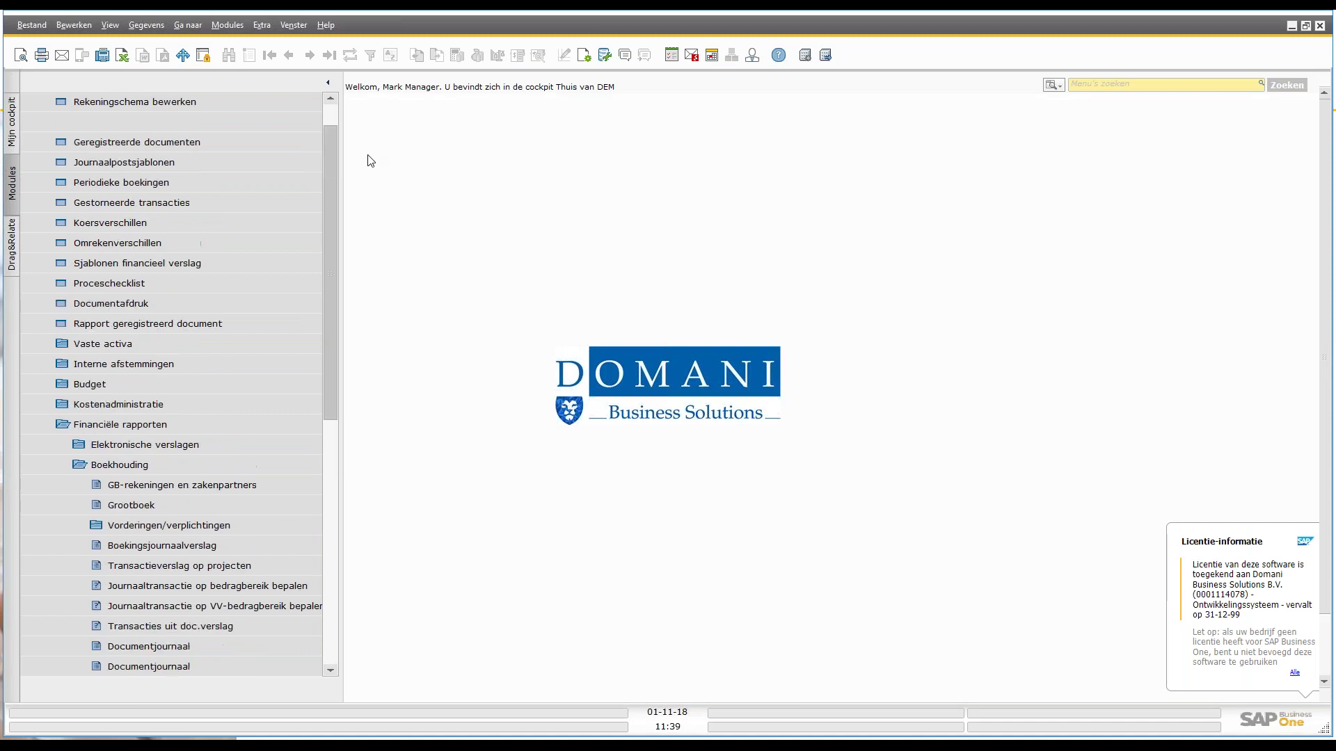
# Step: Search for sales orders with posting date 31-12 and open the scenario 4 order
pyautogui.click(232, 121)
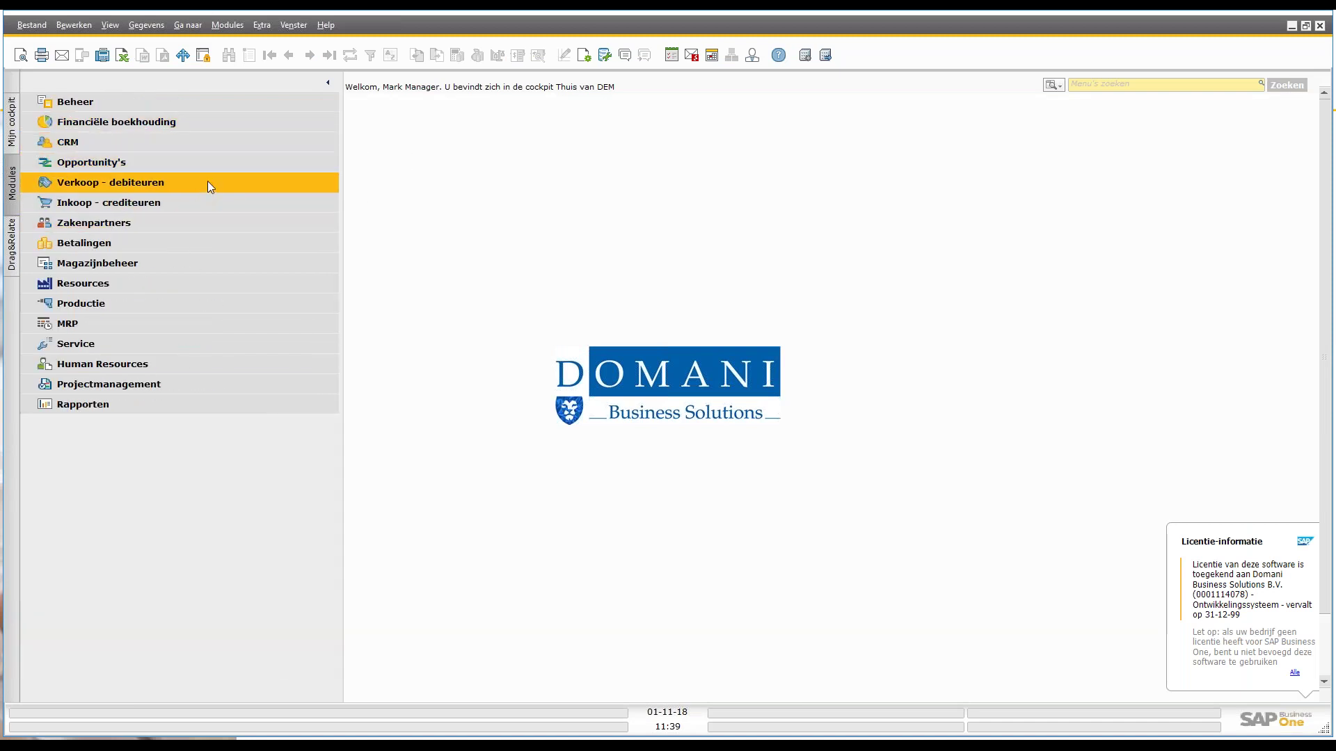
pyautogui.click(208, 181)
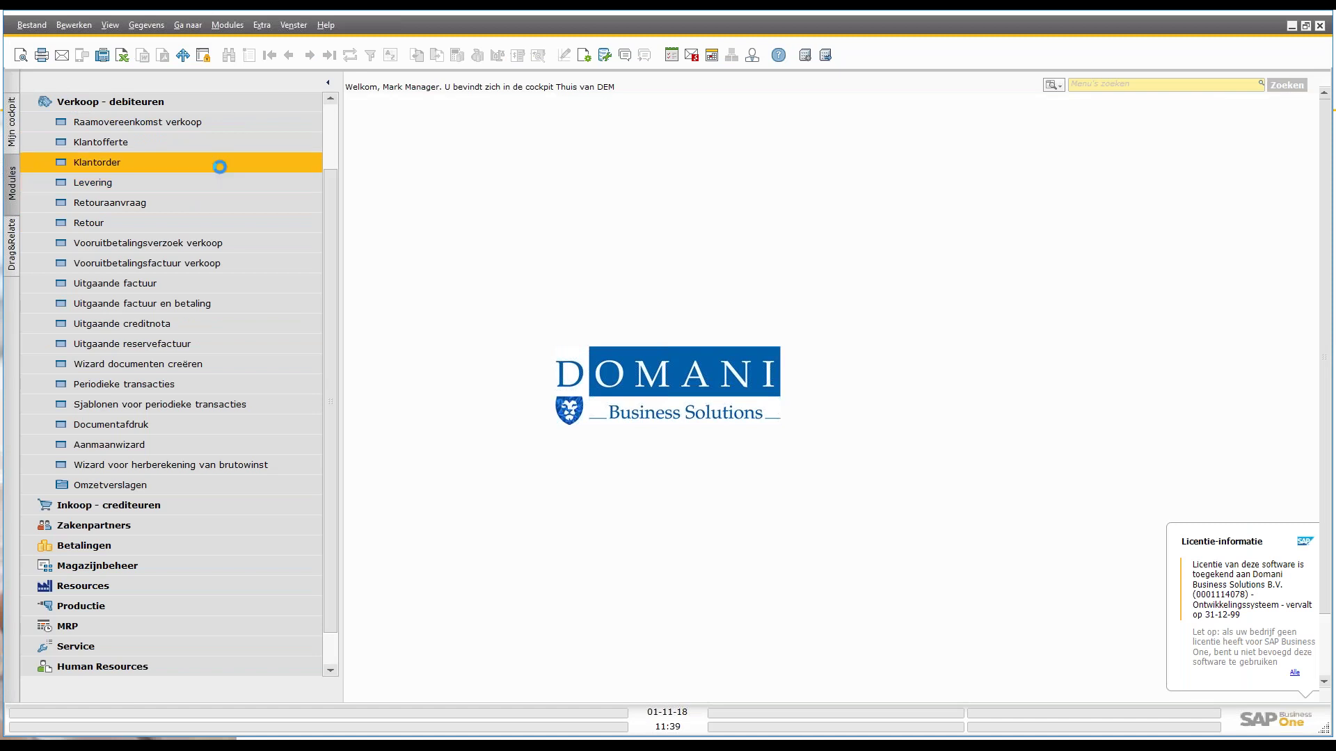
pyautogui.click(1066, 86)
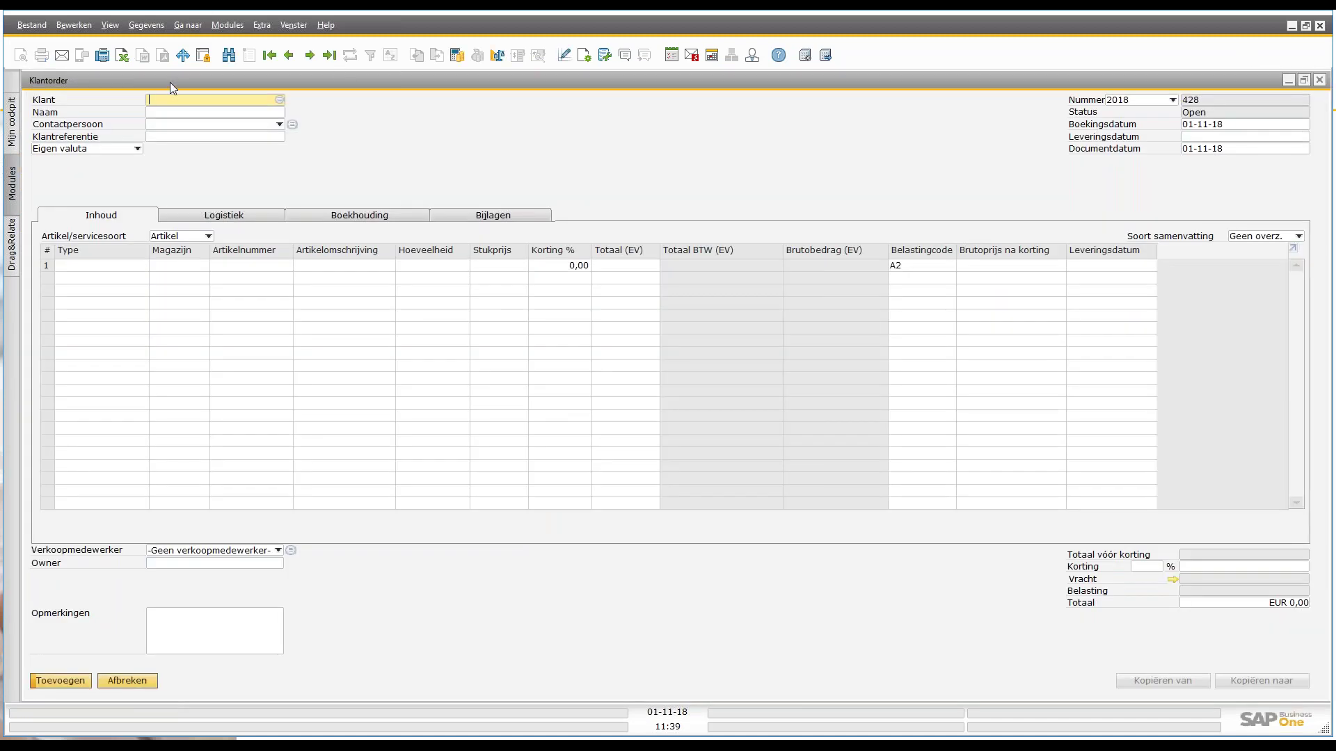
pyautogui.click(231, 56)
pyautogui.click(1194, 126)
pyautogui.write('31-1')
pyautogui.write('2')
pyautogui.press('Return')
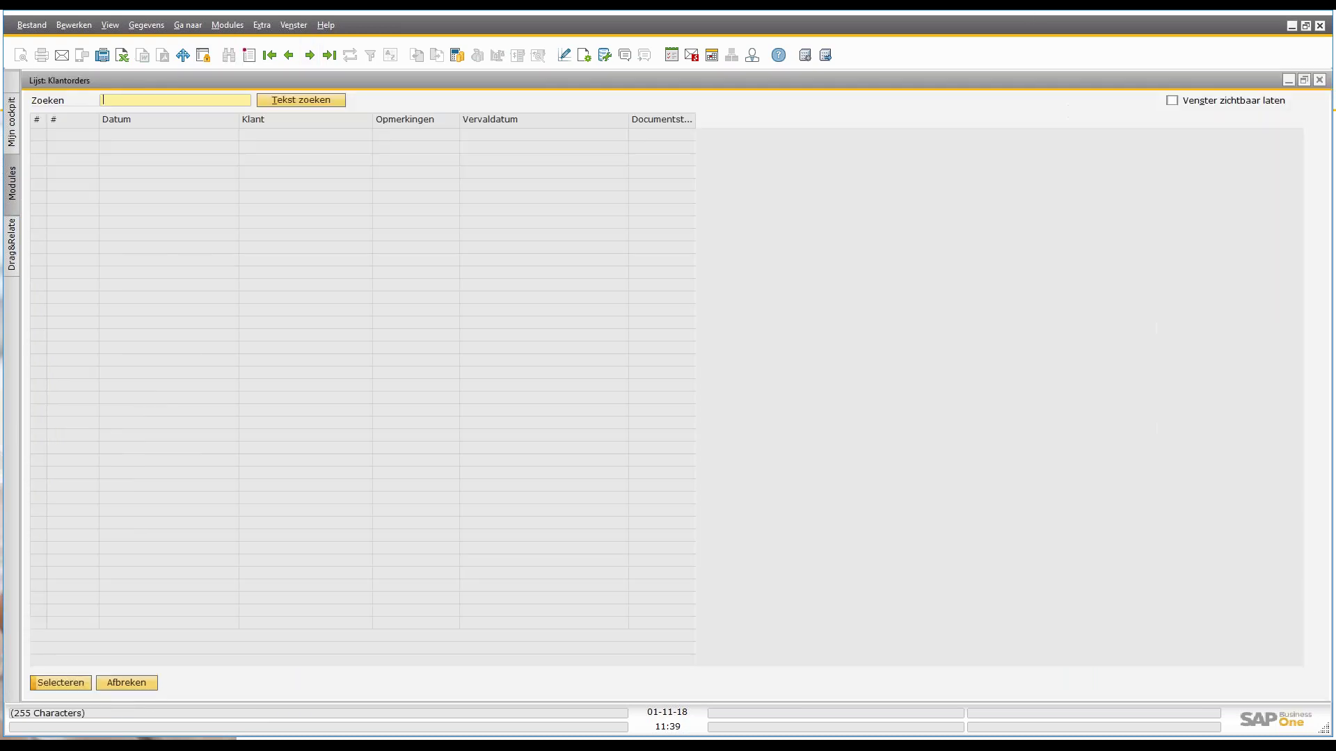
pyautogui.click(426, 215)
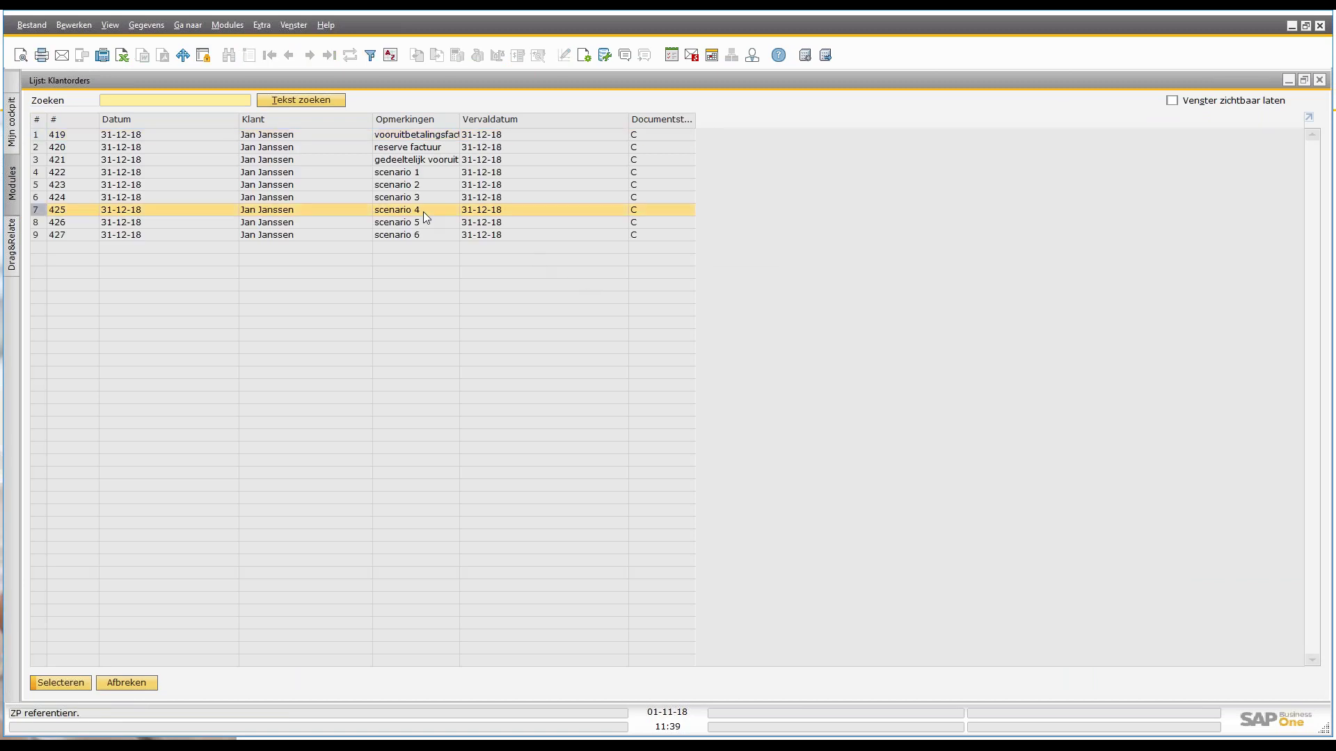
pyautogui.doubleClick(424, 211)
# Step: Display the relationship map of the scenario 4 order, and review and close its Levering document
pyautogui.rightClick(884, 136)
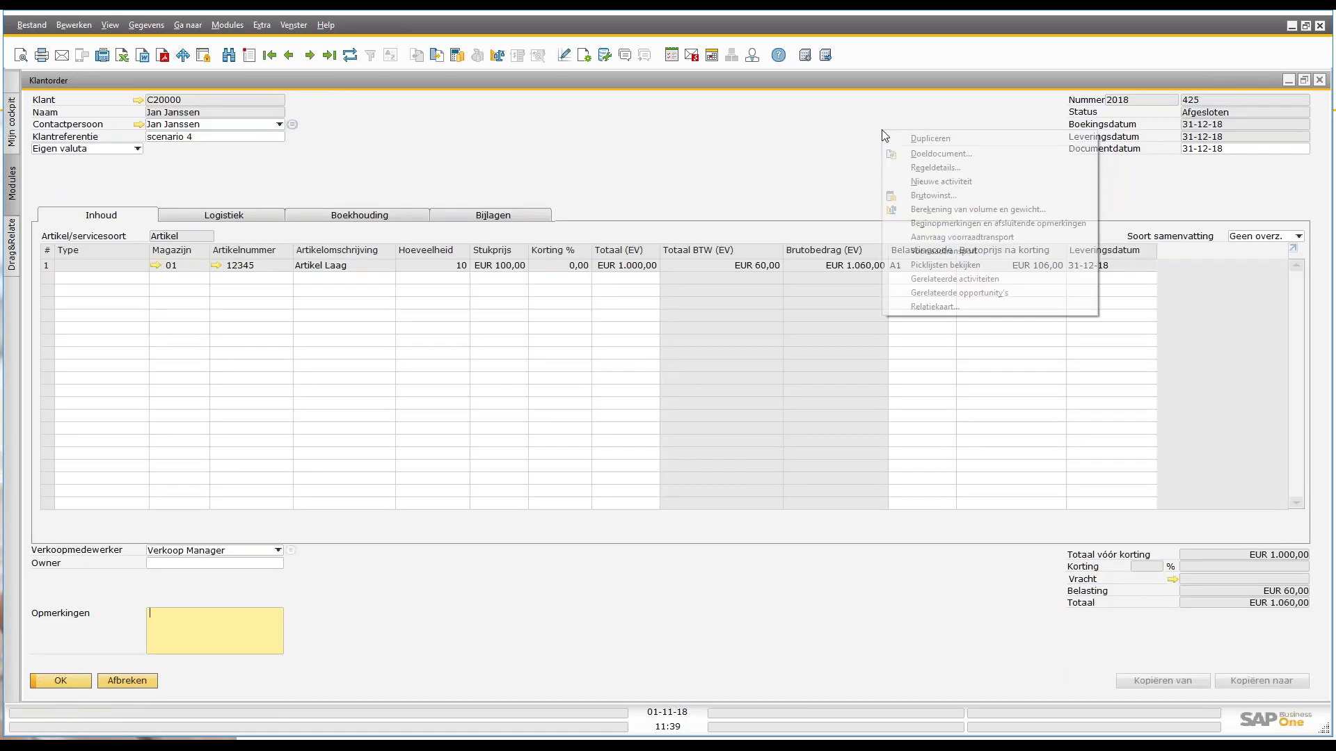
pyautogui.click(918, 306)
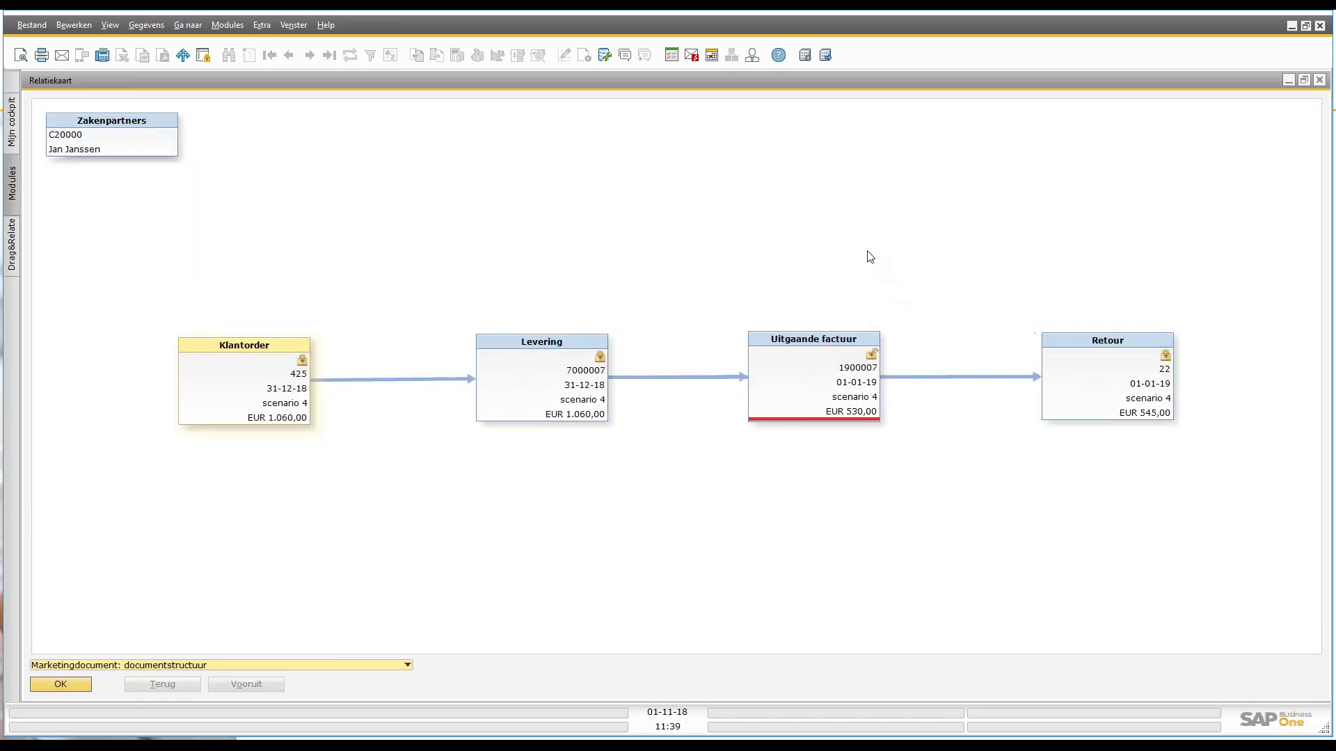
pyautogui.click(505, 354)
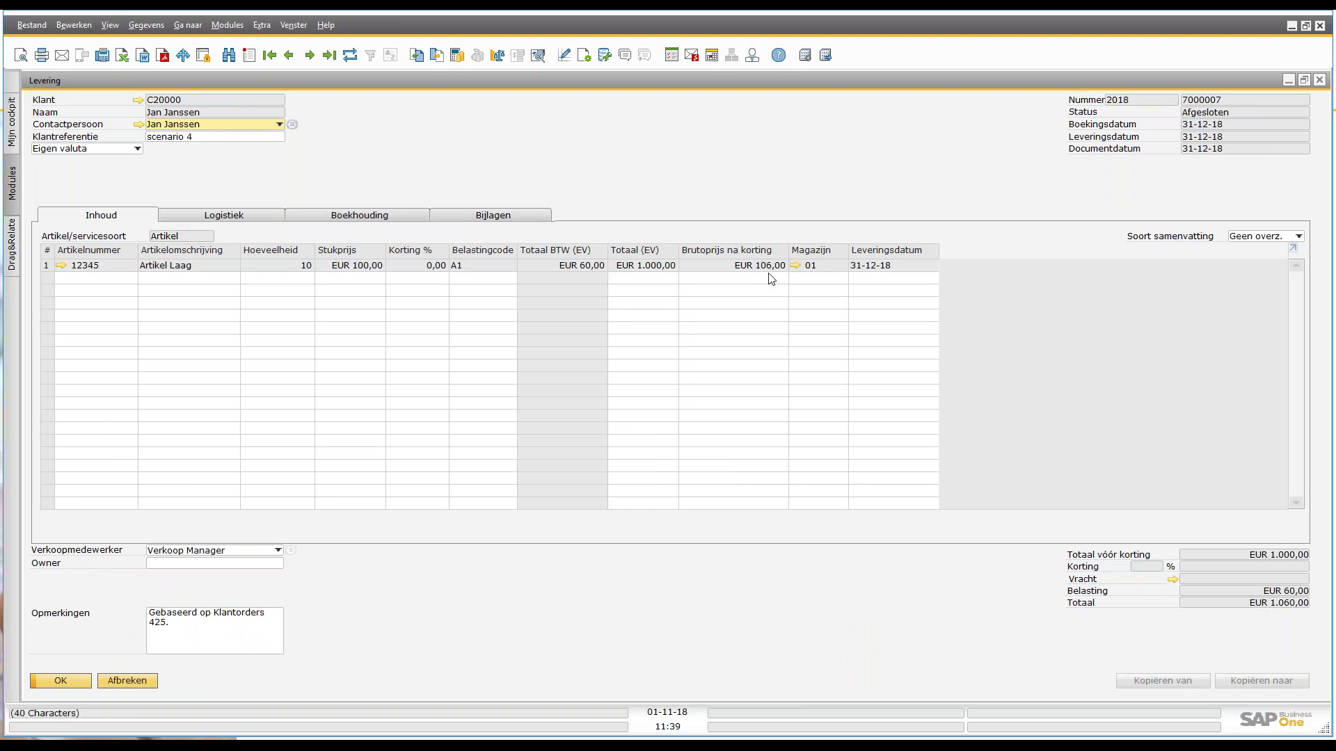
pyautogui.click(1315, 82)
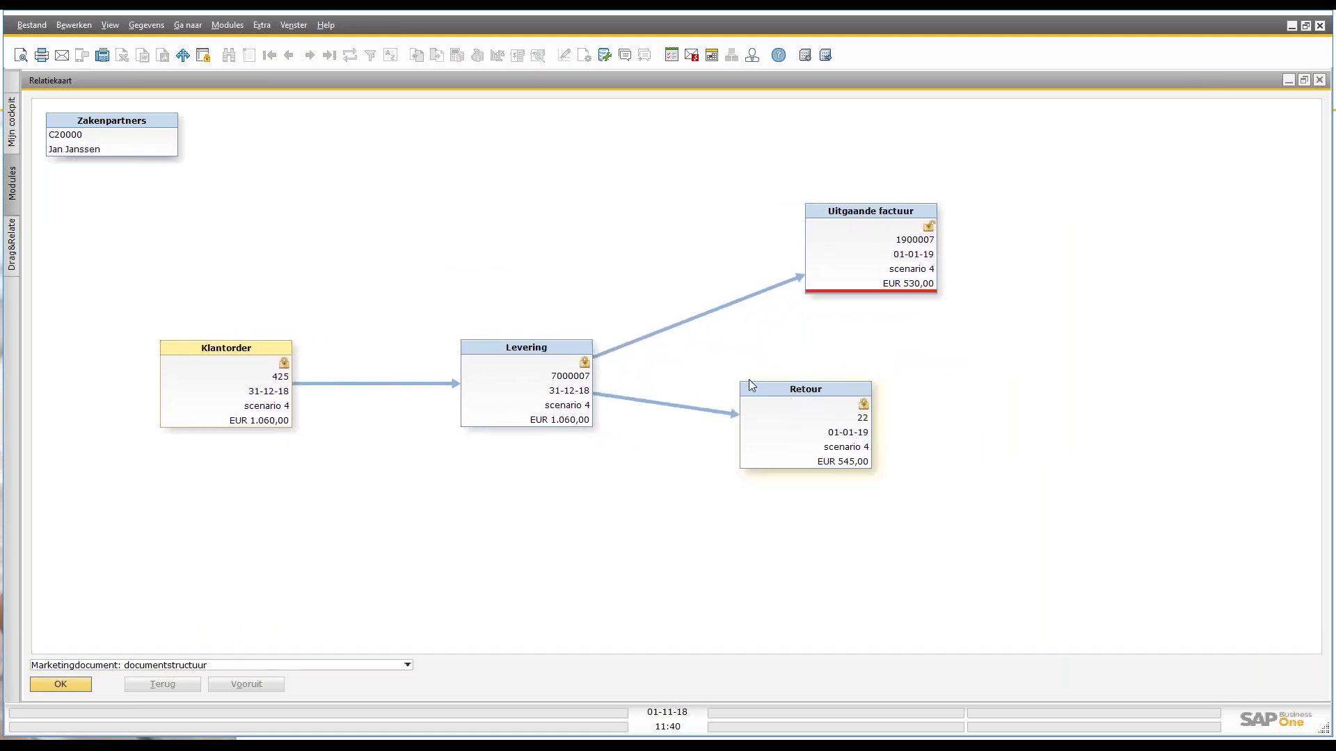
# Step: Review the scenario 4 Retour document from the relationship map, closing and reopening it
pyautogui.doubleClick(748, 384)
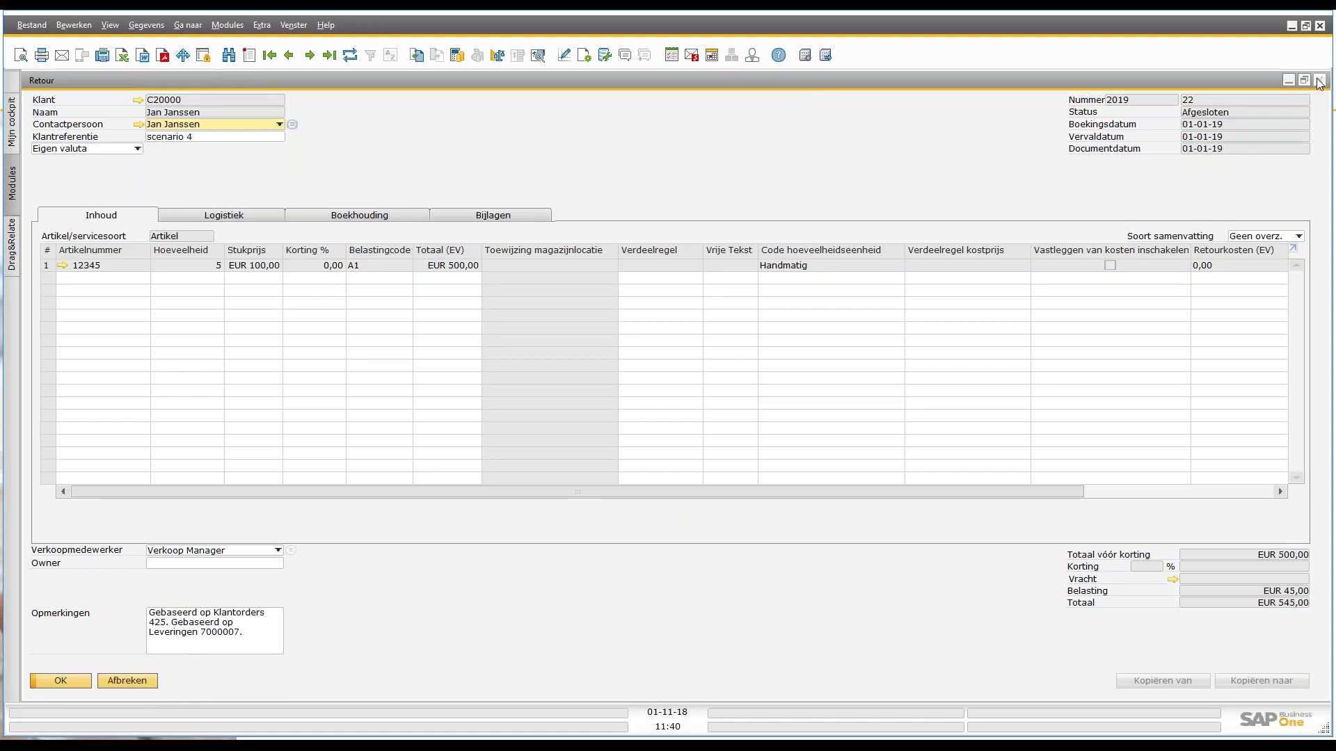
pyautogui.click(1289, 81)
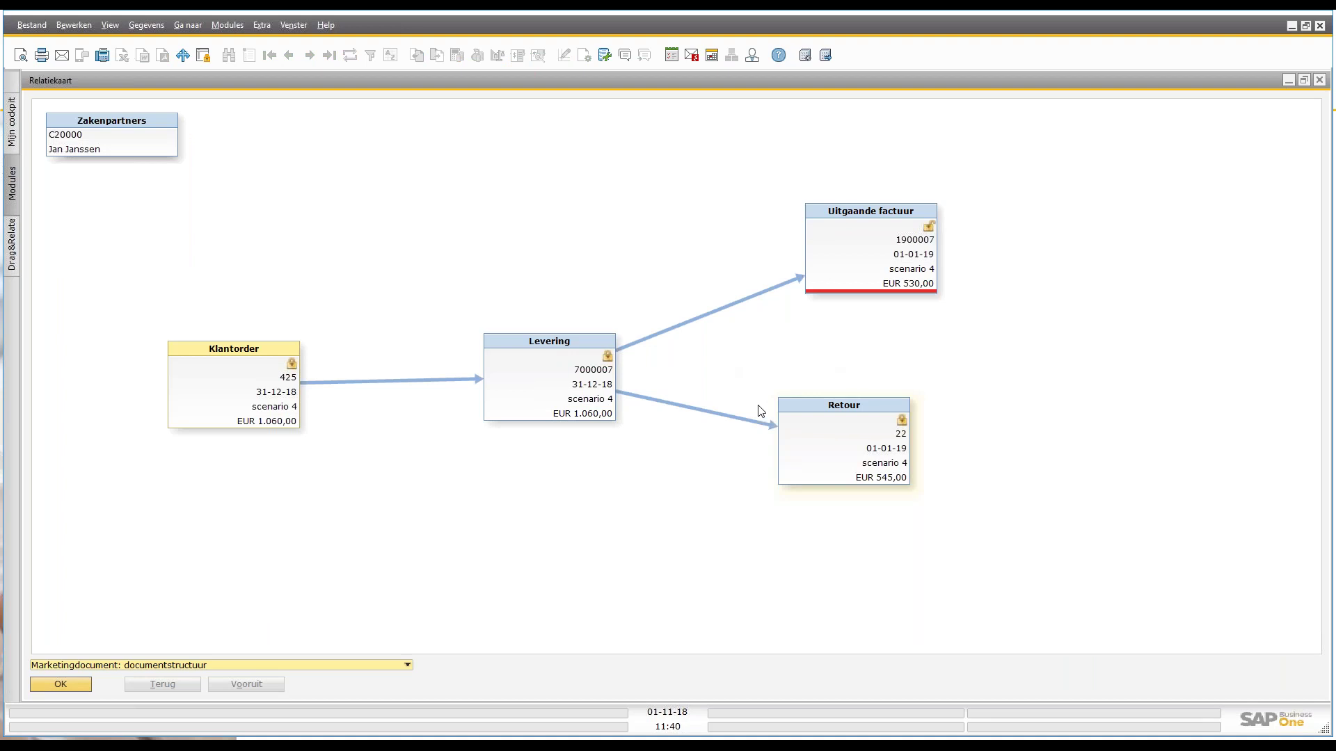
pyautogui.doubleClick(813, 408)
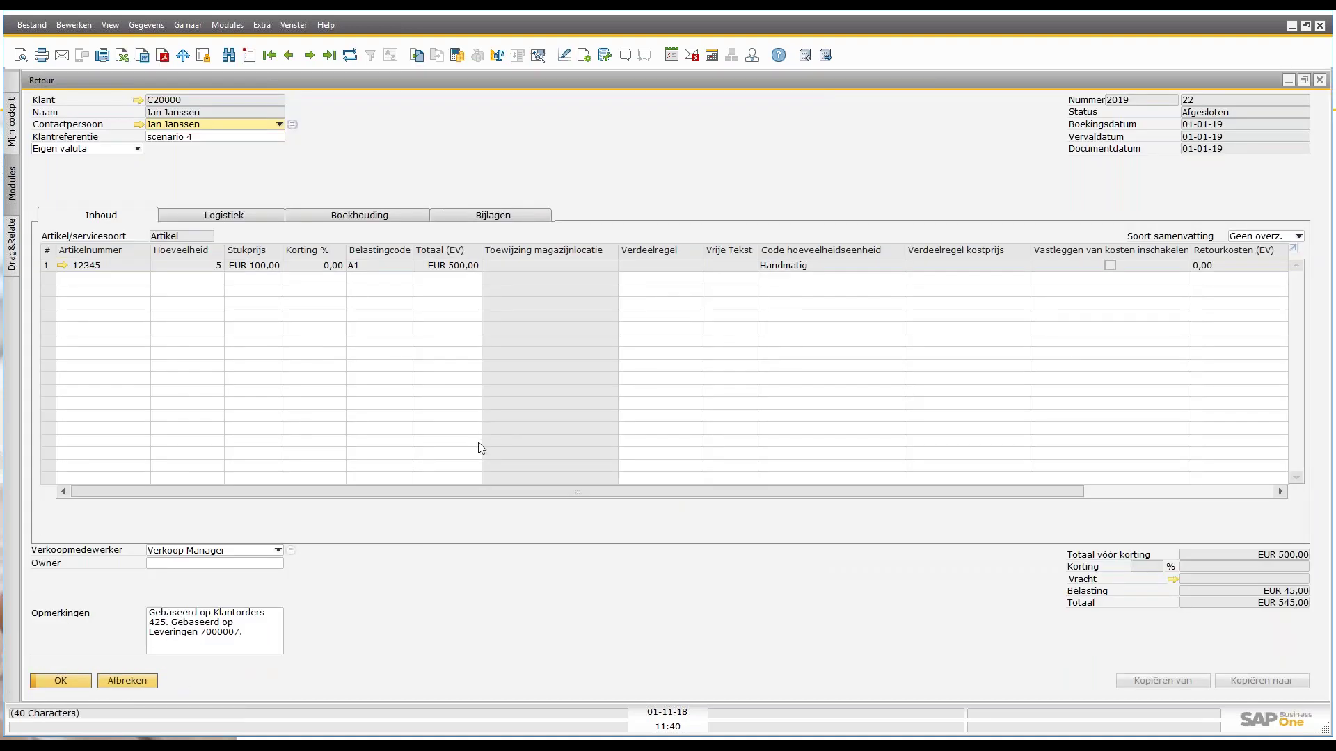
# Step: Review the journal entry of the scenario 4 Retour document and close both to return to the relationship map
pyautogui.moveTo(500, 492); pyautogui.dragTo(596, 477)
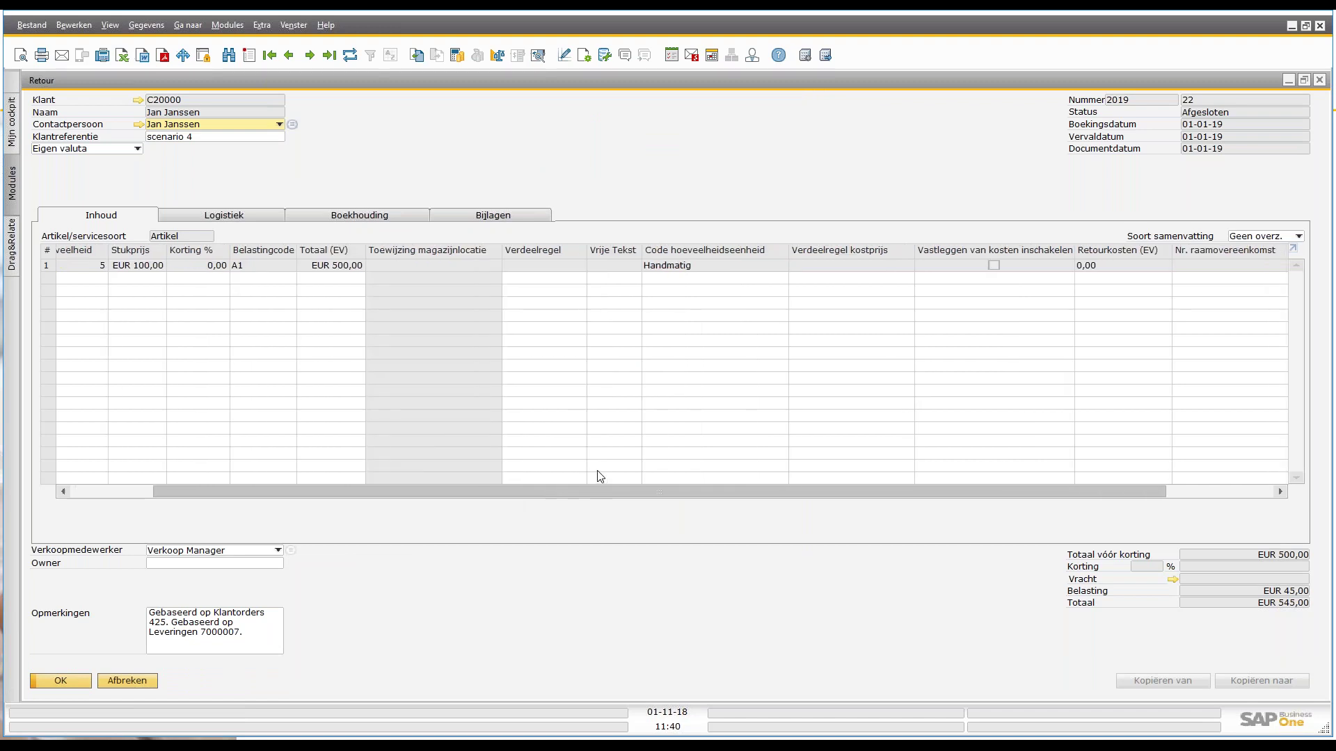
pyautogui.rightClick(712, 164)
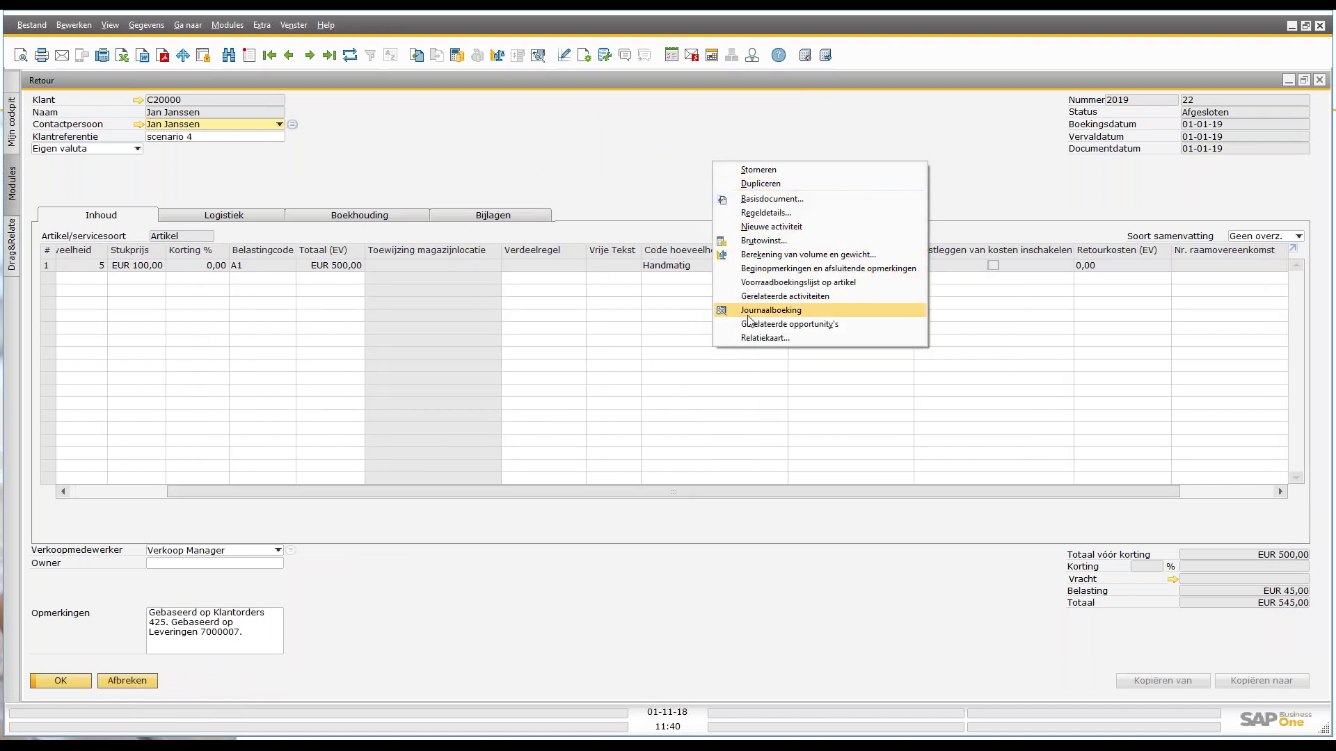
pyautogui.click(771, 310)
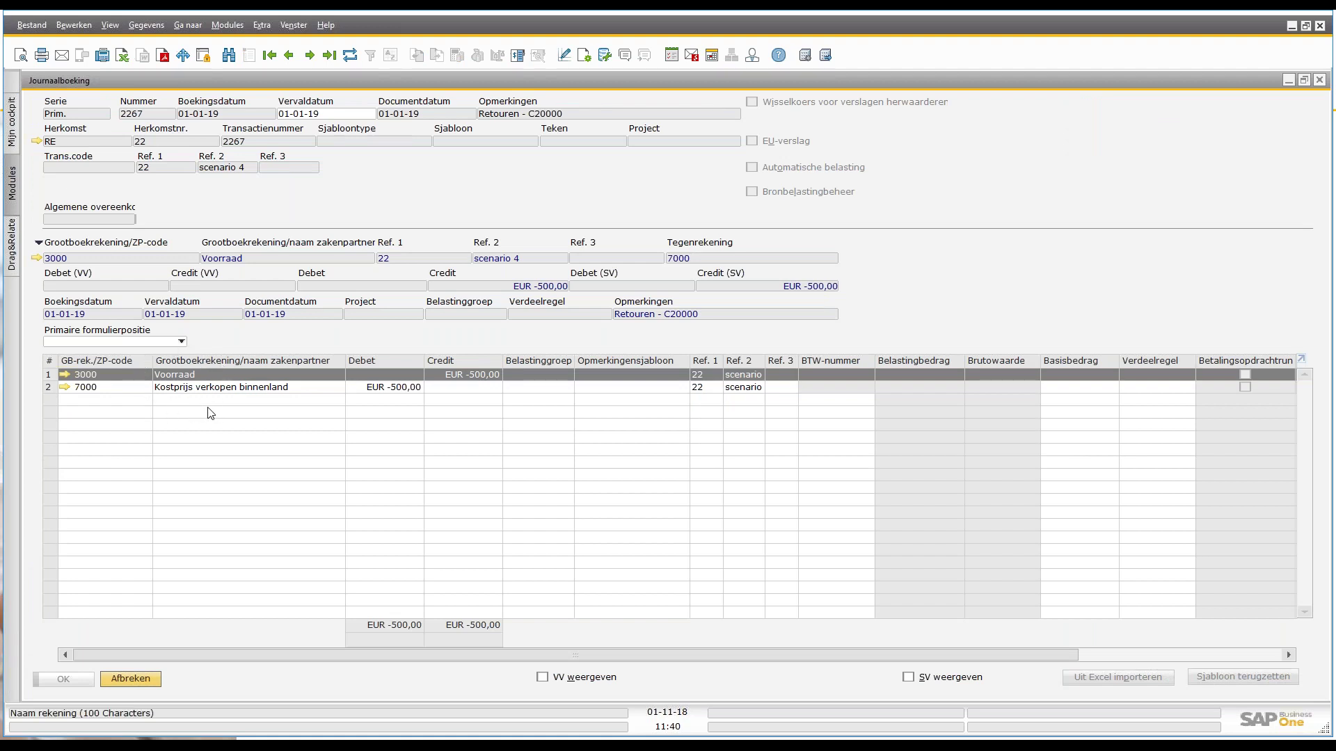
pyautogui.click(1319, 81)
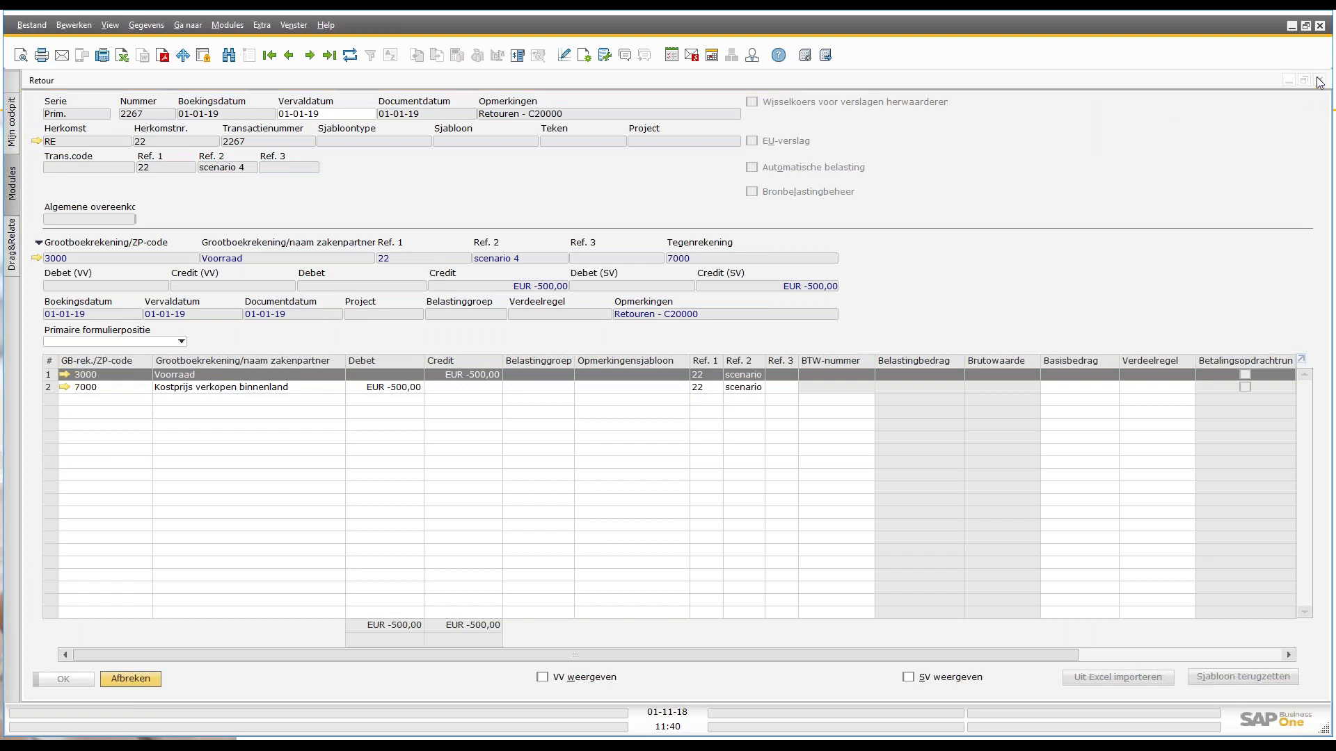
pyautogui.click(1319, 80)
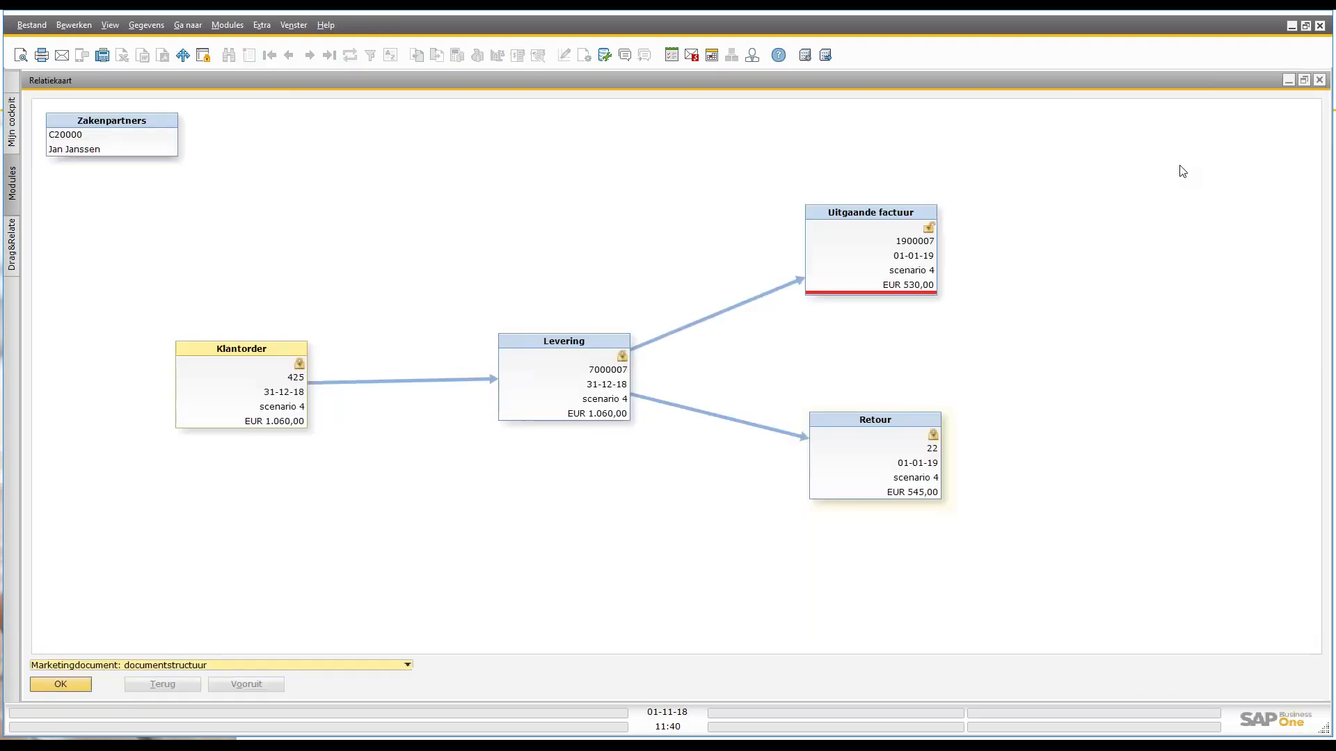
# Step: Review the scenario 4 Uitgaande factuur from the relationship map, and close the invoice, the map and the sales order
pyautogui.doubleClick(869, 215)
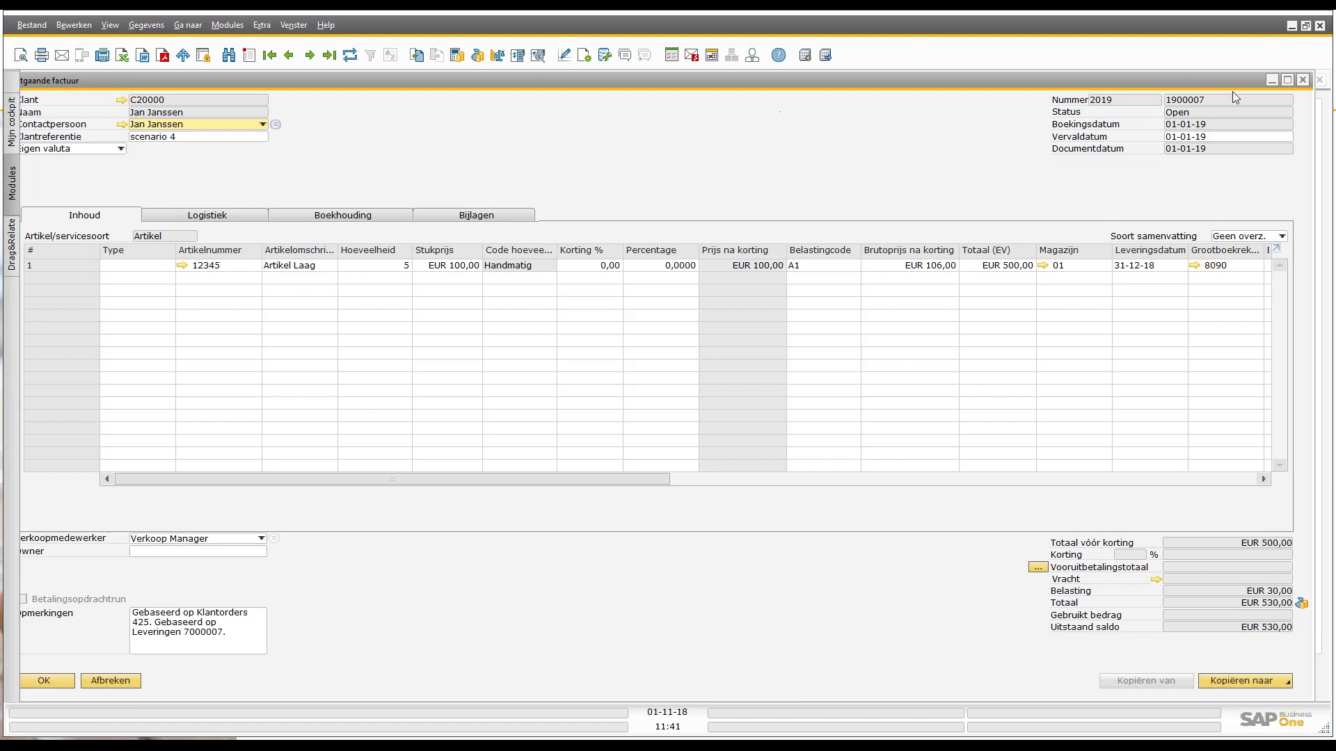
pyautogui.click(1304, 80)
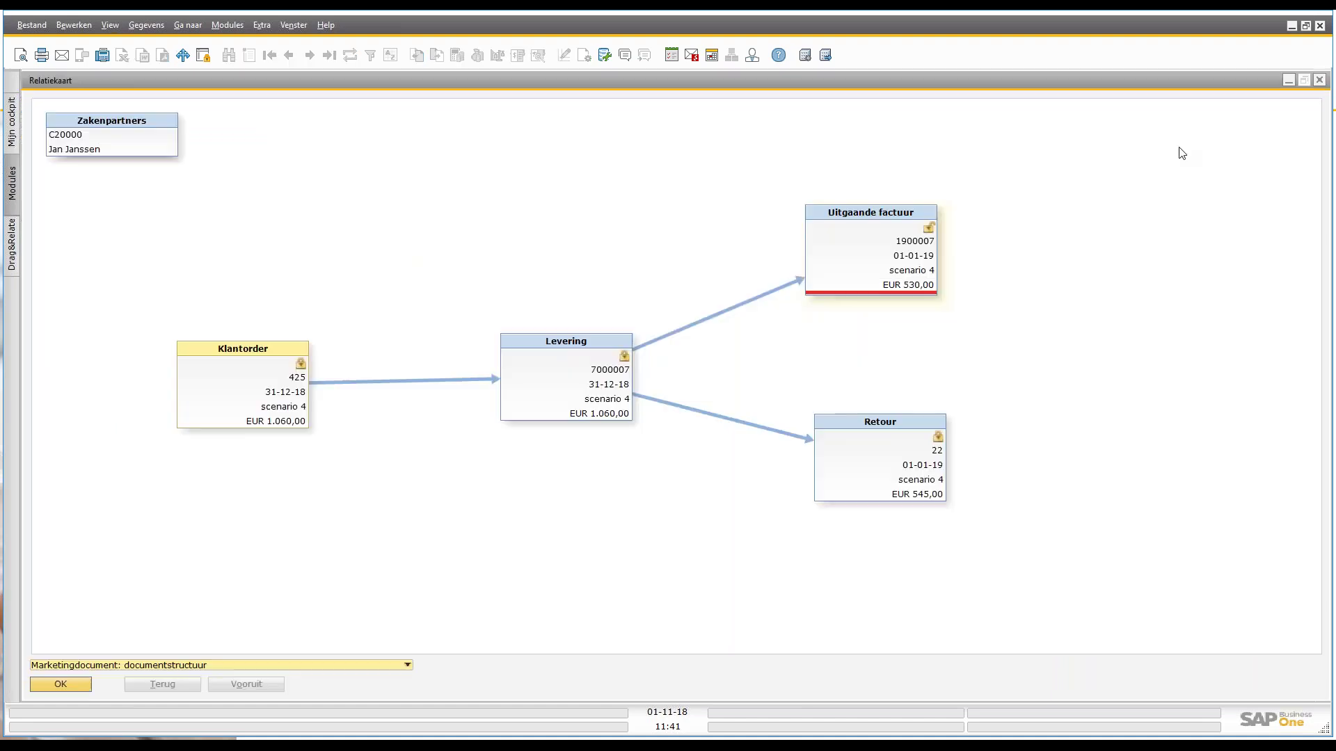
pyautogui.click(1321, 81)
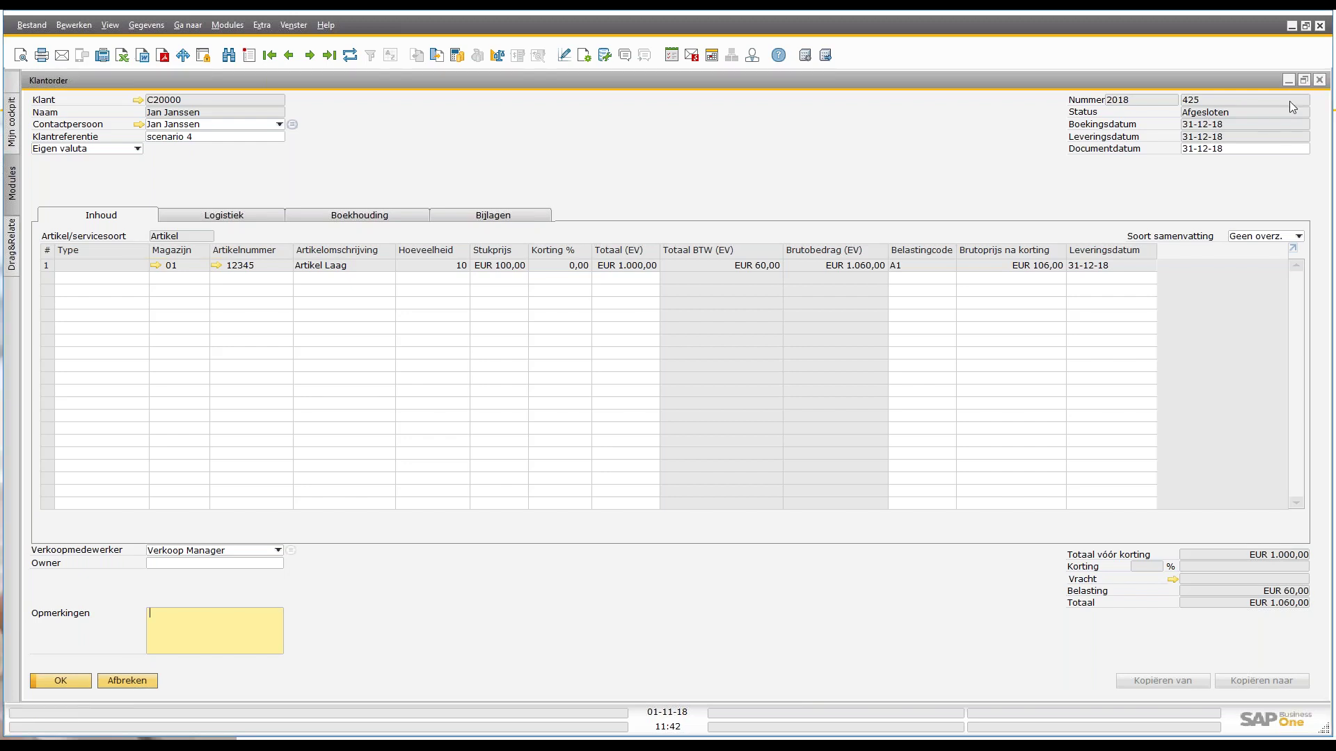
pyautogui.click(1319, 80)
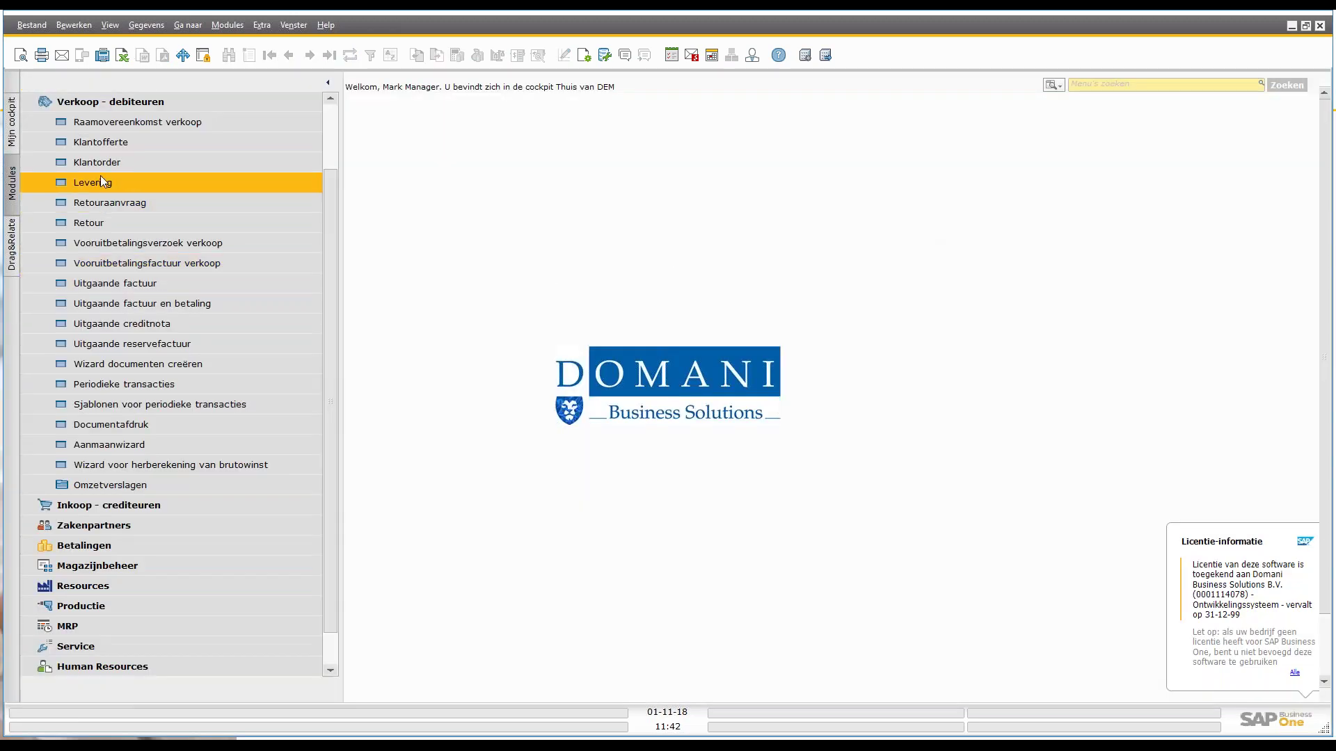
# Step: Start a new Uitgaande factuur and pick the scenario customer from the business partner list
pyautogui.click(125, 283)
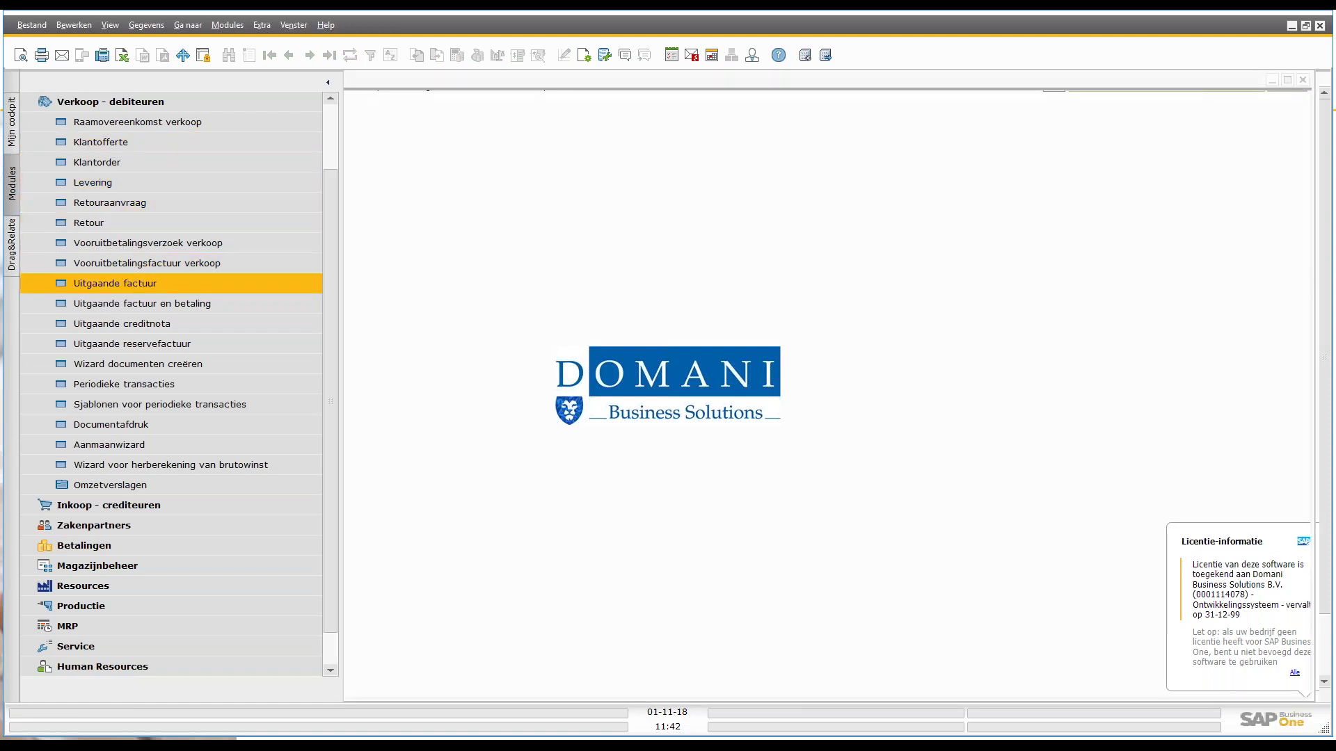
pyautogui.press('Tab')
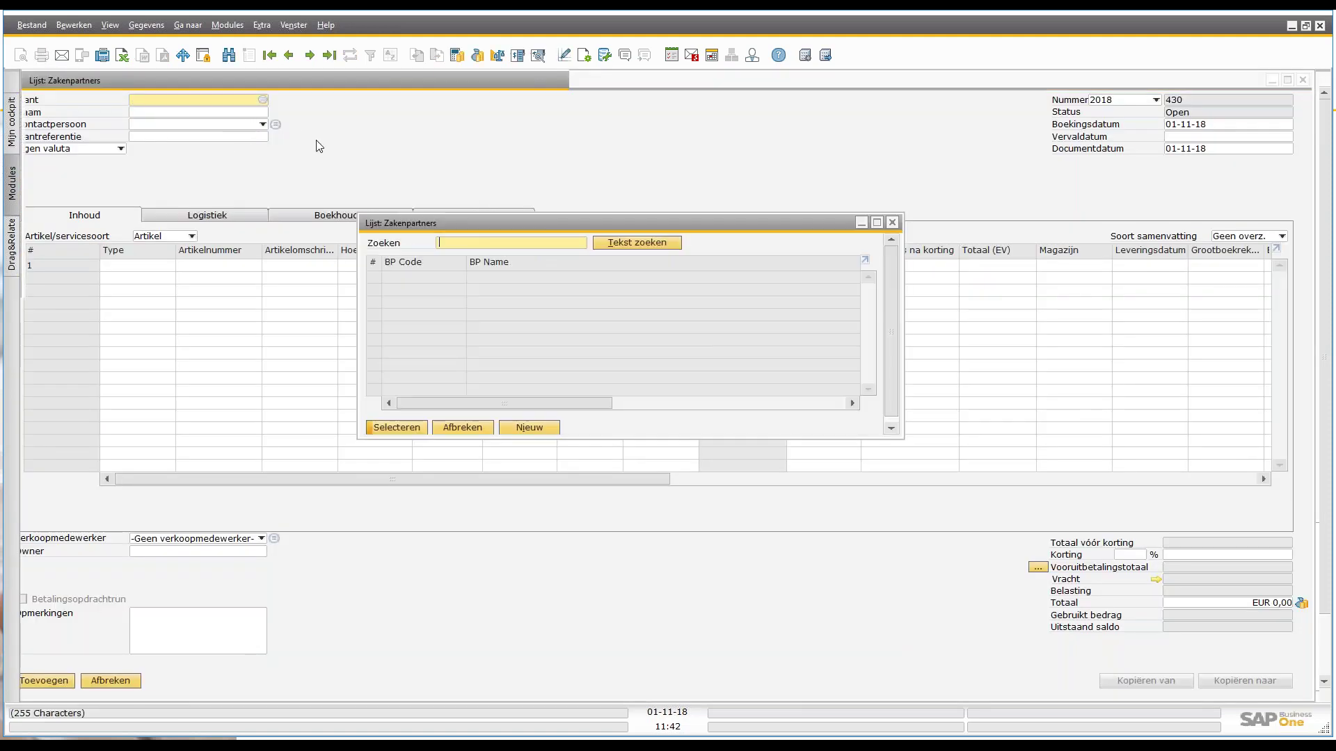
pyautogui.doubleClick(228, 134)
pyautogui.write('creditno')
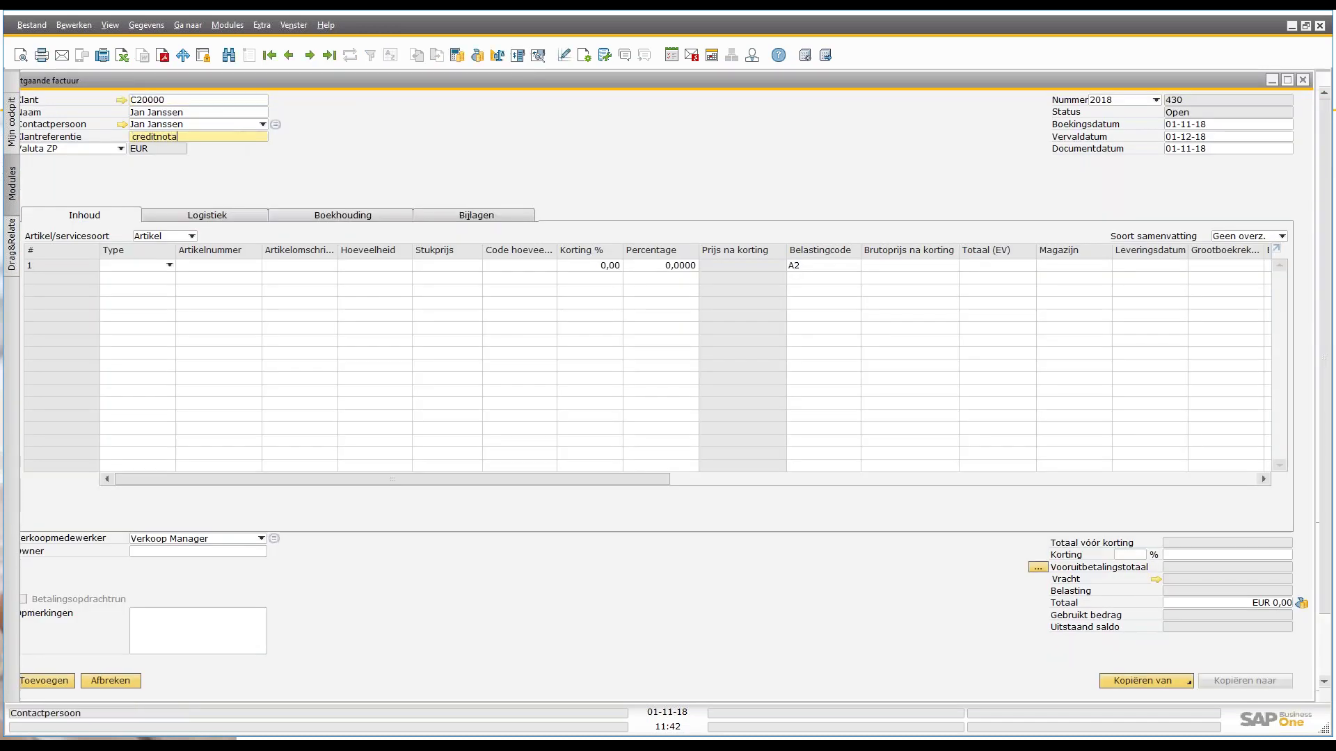
pyautogui.write('ta 201')
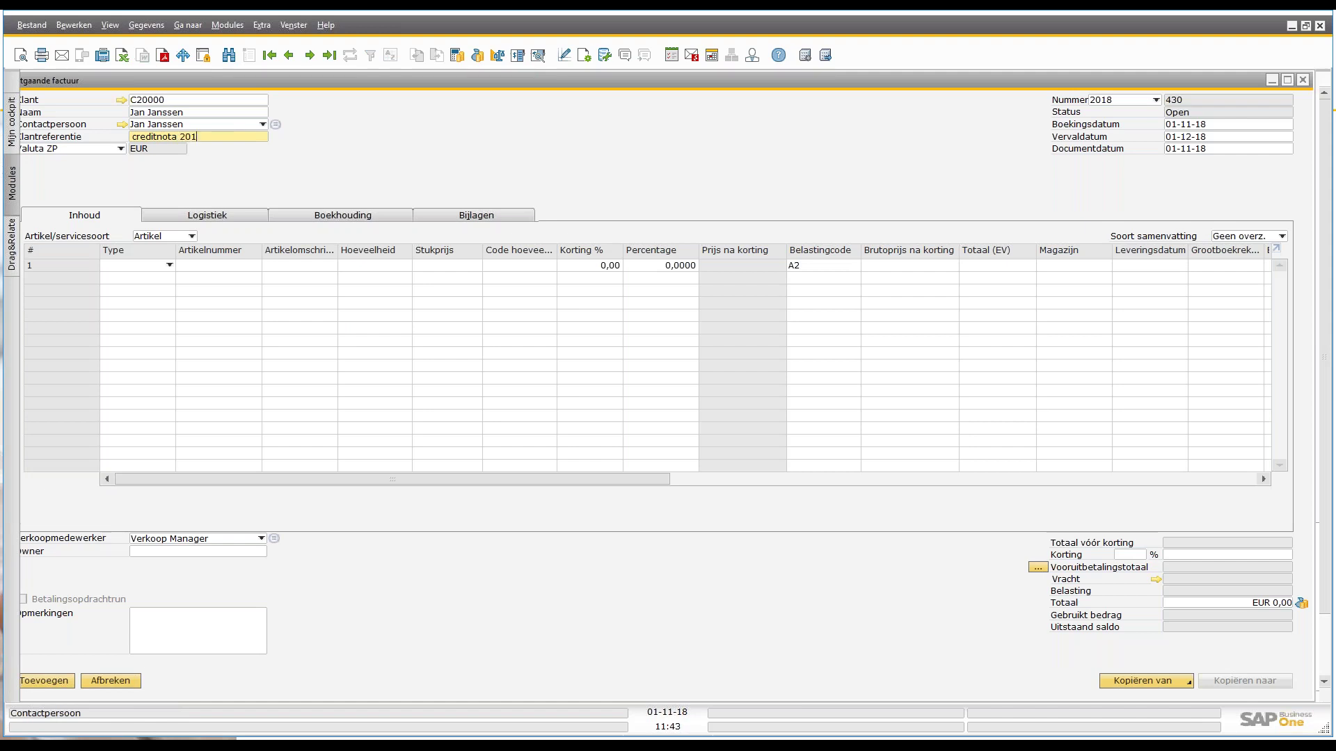
pyautogui.press('BackSpace')
pyautogui.press('BackSpace')
pyautogui.press('BackSpace')
pyautogui.press('BackSpace')
pyautogui.press('BackSpace')
pyautogui.press('BackSpace')
pyautogui.press('BackSpace')
pyautogui.press('BackSpace')
# Step: Set the invoice's customer reference to webinar 208 and its posting date to 31-12-18
pyautogui.write('webinar 20')
pyautogui.press('BackSpace')
pyautogui.press('BackSpace')
pyautogui.write('8')
pyautogui.press('Tab')
pyautogui.press('Tab')
pyautogui.press('Tab')
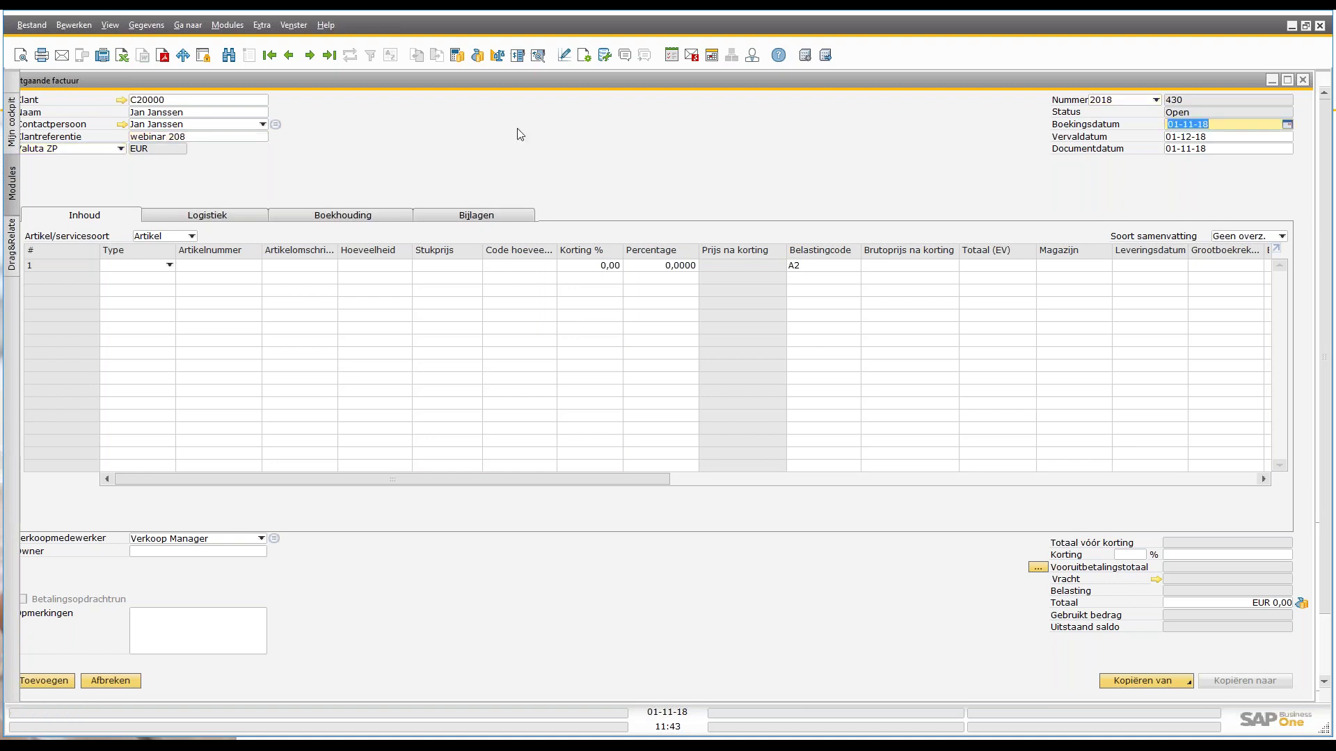
pyautogui.write('31-12-18')
pyautogui.press('Tab')
pyautogui.press('Tab')
pyautogui.press('Tab')
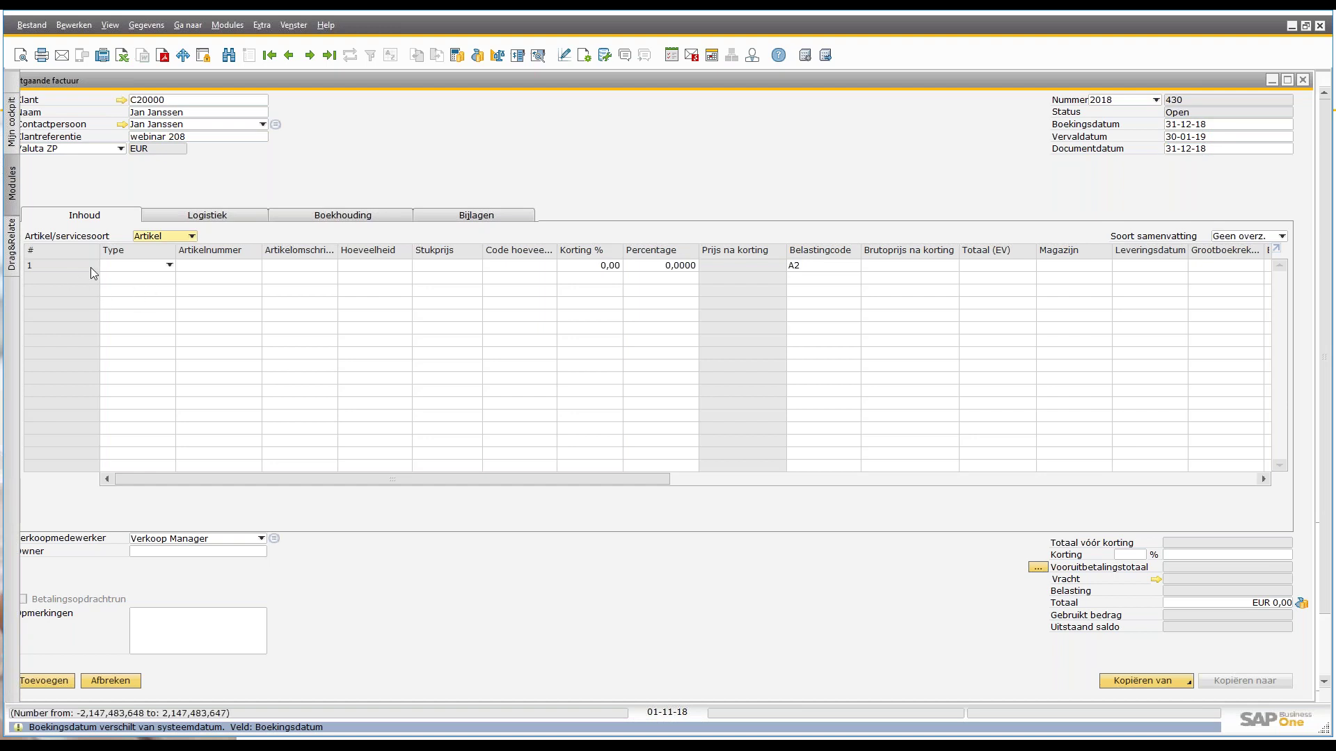
# Step: Enter item 12345 on the first invoice line with a unit price of EUR 100
pyautogui.click(196, 267)
pyautogui.write('12345')
pyautogui.press('Tab')
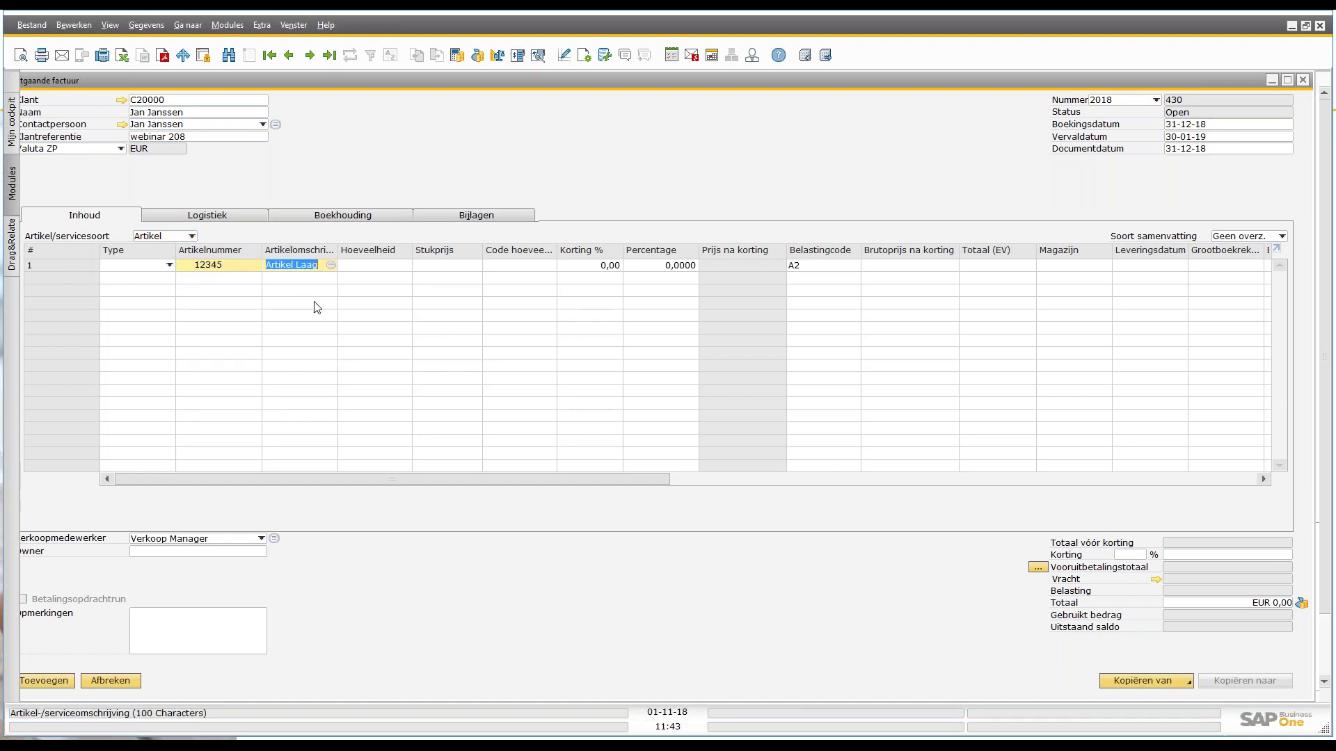
pyautogui.click(457, 266)
pyautogui.write('100')
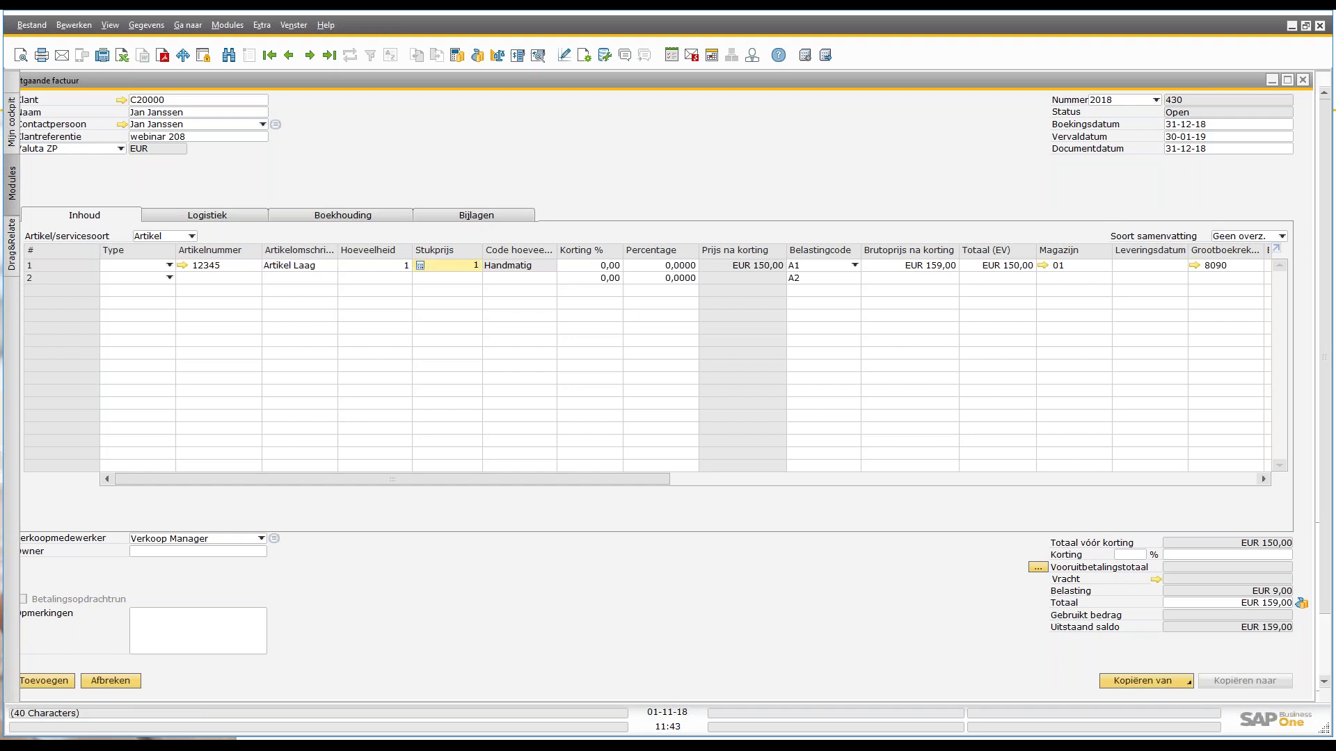
pyautogui.press('Tab')
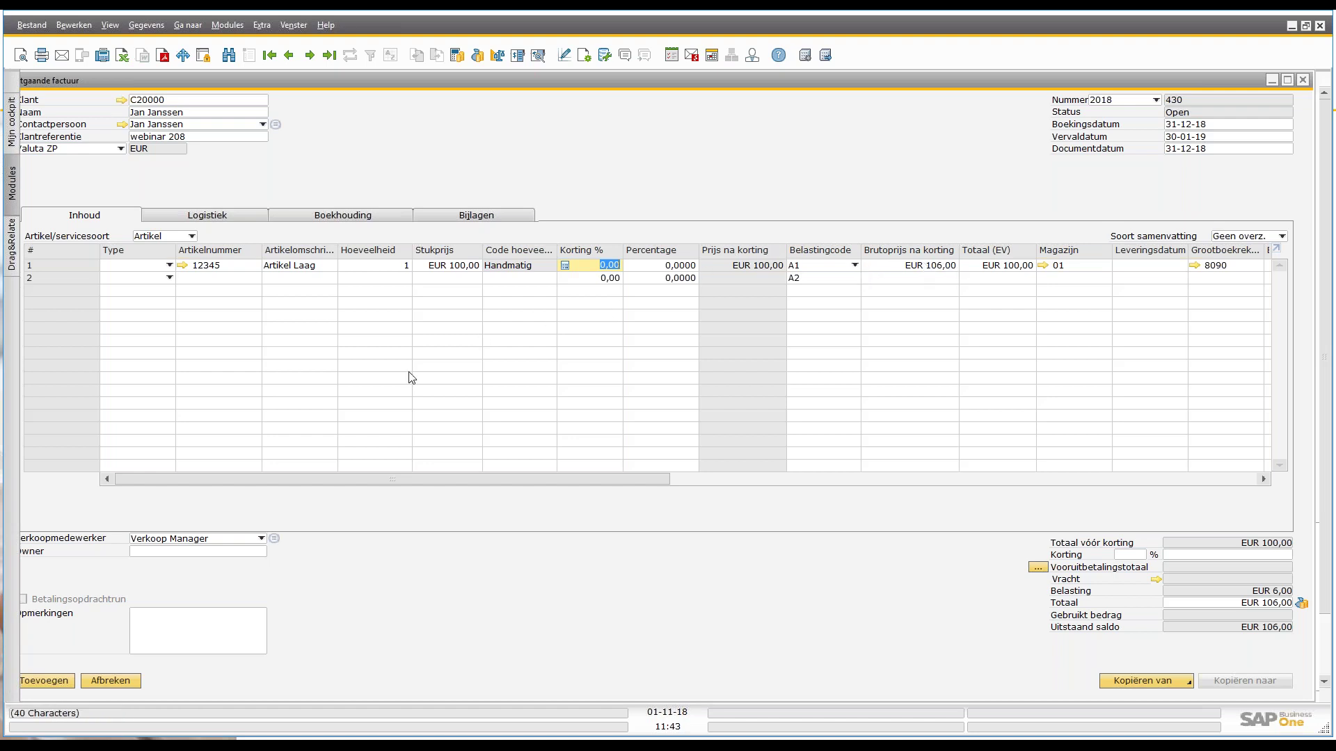
# Step: Add the invoice, agreeing to continue without a booked delivery and to save it as unchangeable
pyautogui.rightClick(1180, 105)
pyautogui.click(1173, 115)
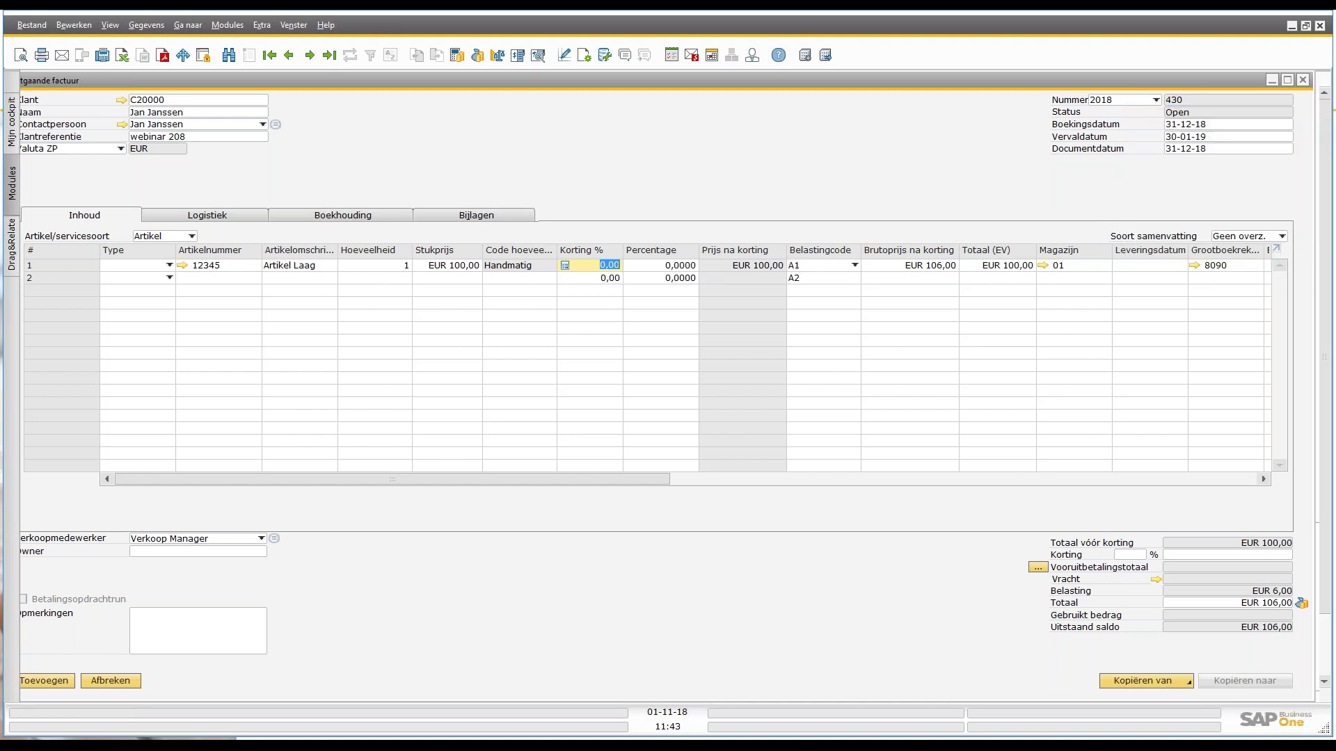
pyautogui.click(62, 681)
pyautogui.click(468, 398)
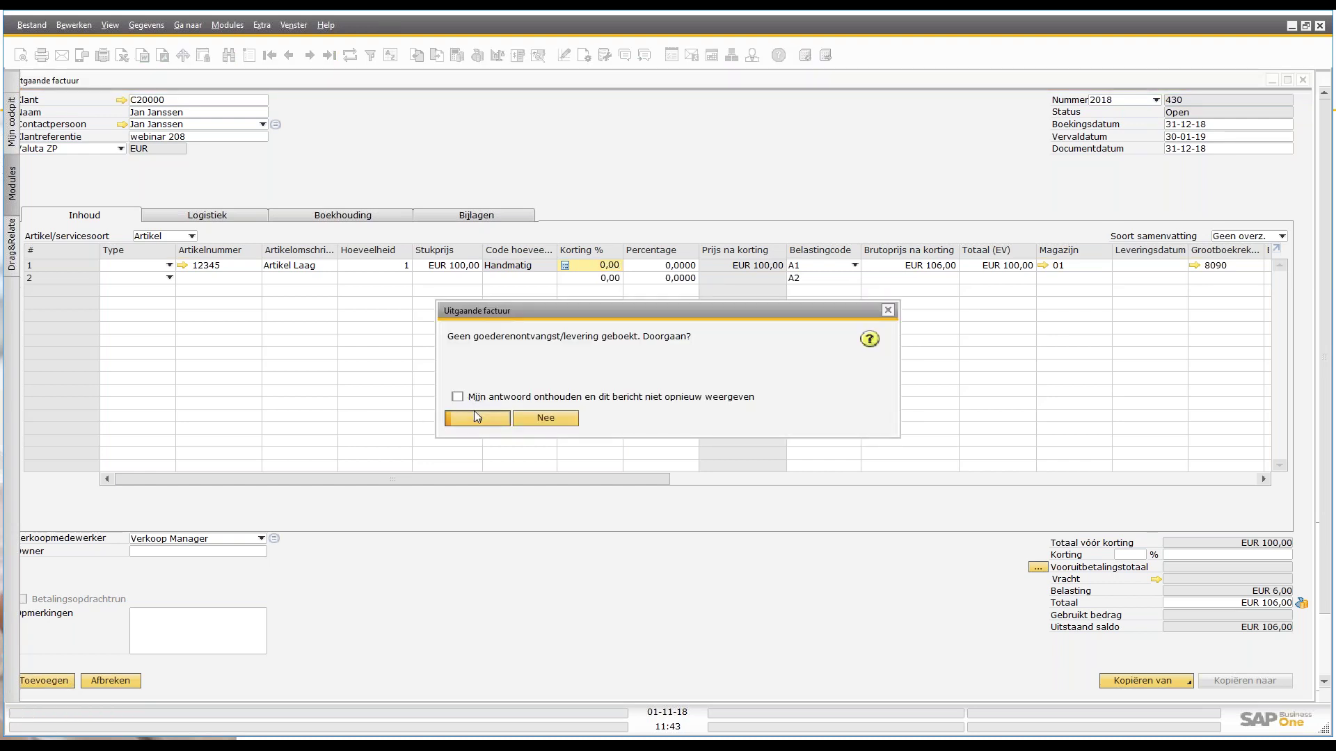
pyautogui.click(474, 412)
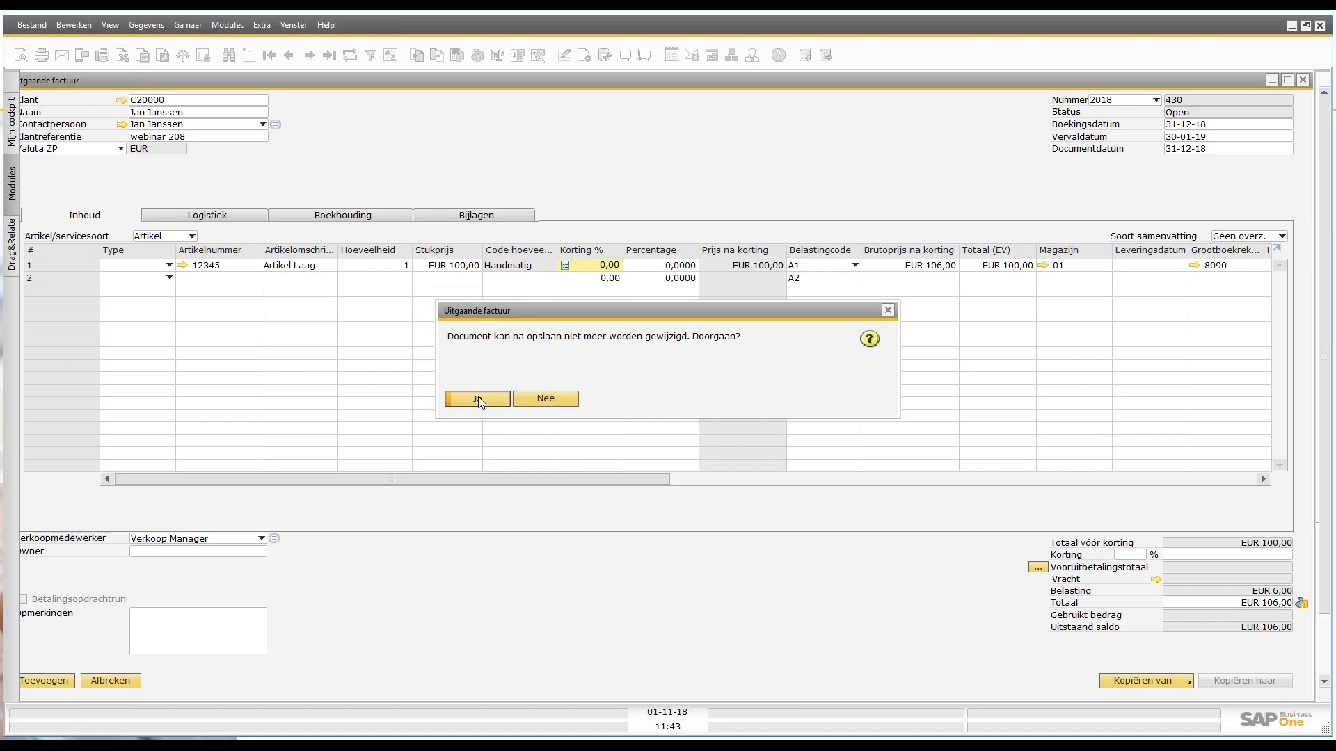
pyautogui.click(478, 400)
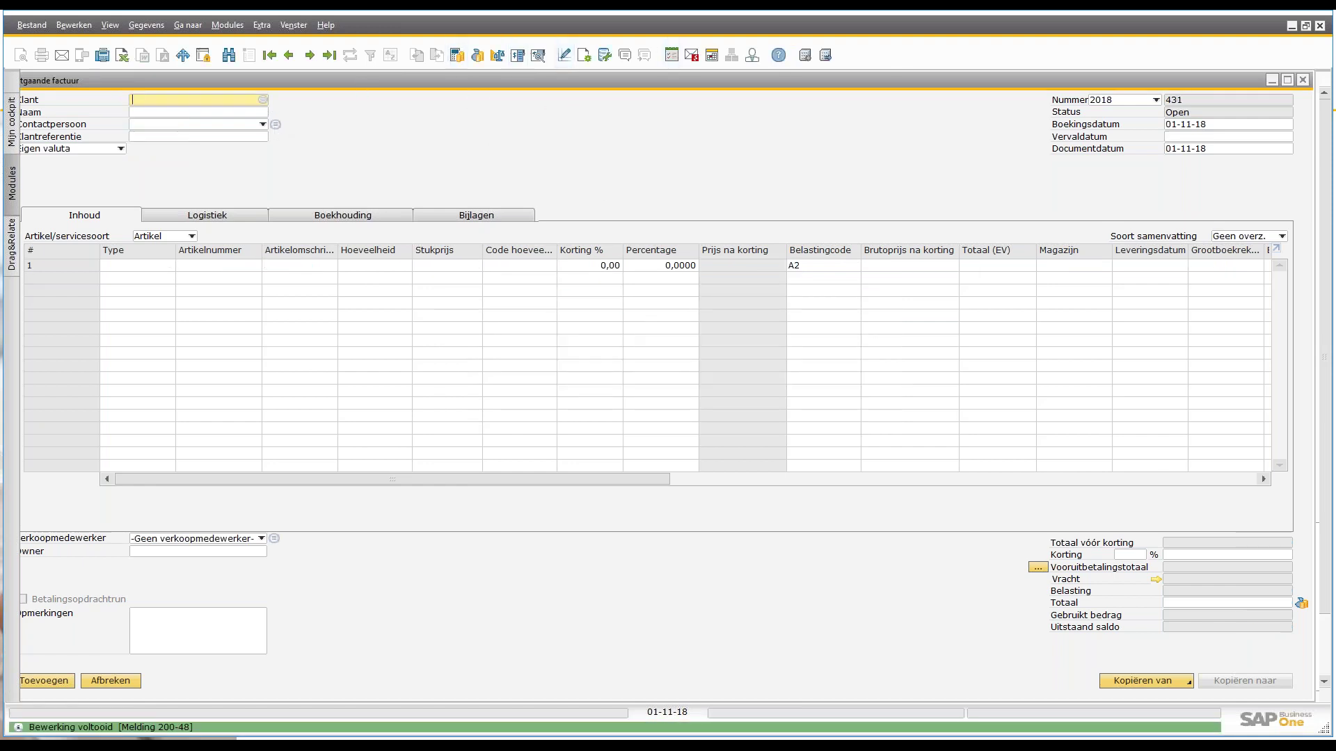
# Step: Find the newly added webinar 208 invoice by its document number and bring its window fully into view
pyautogui.click(330, 54)
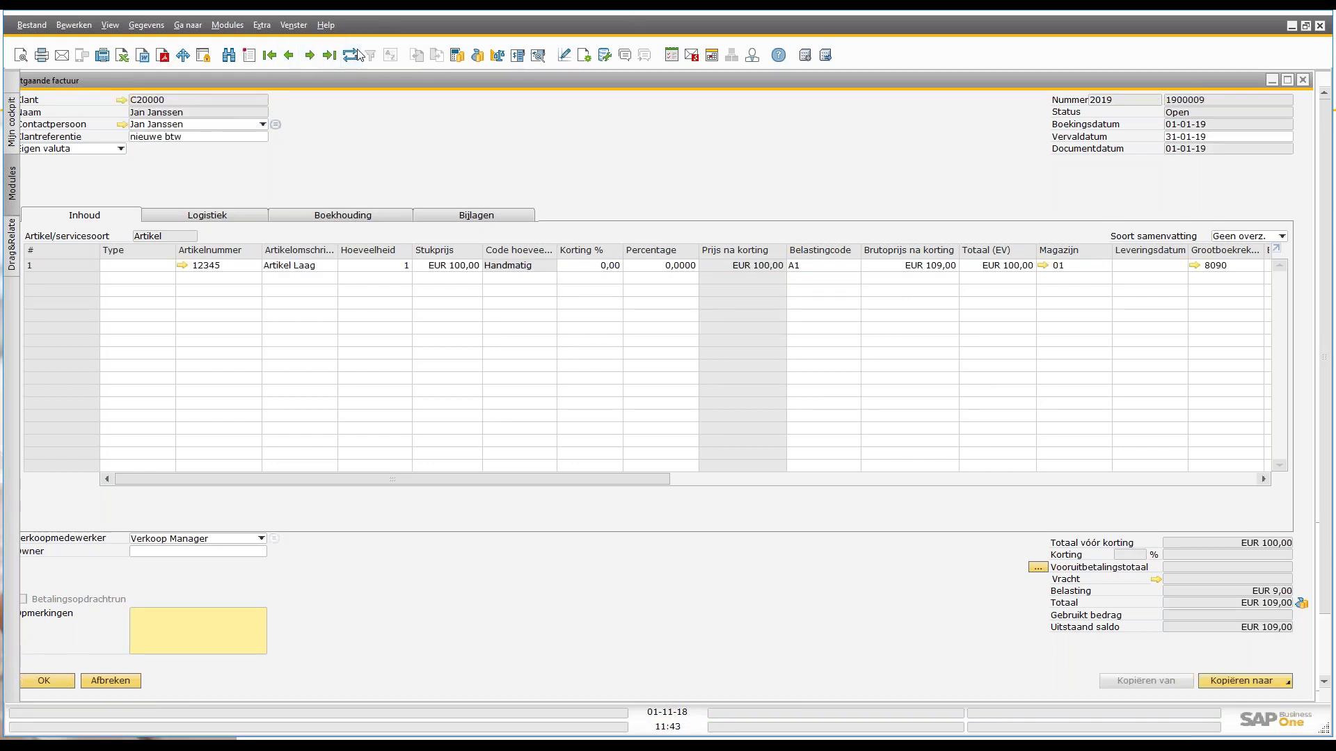
pyautogui.click(230, 56)
pyautogui.click(1209, 99)
pyautogui.write('430')
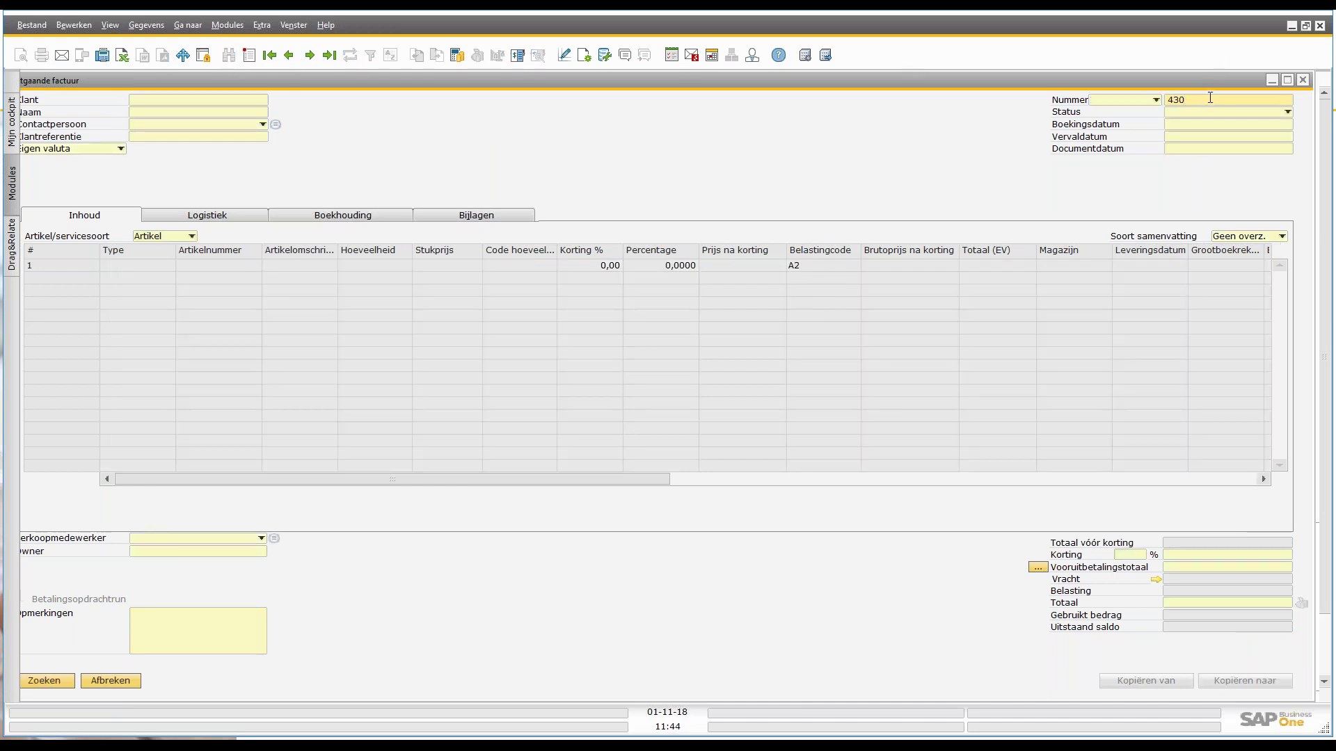
pyautogui.press('Return')
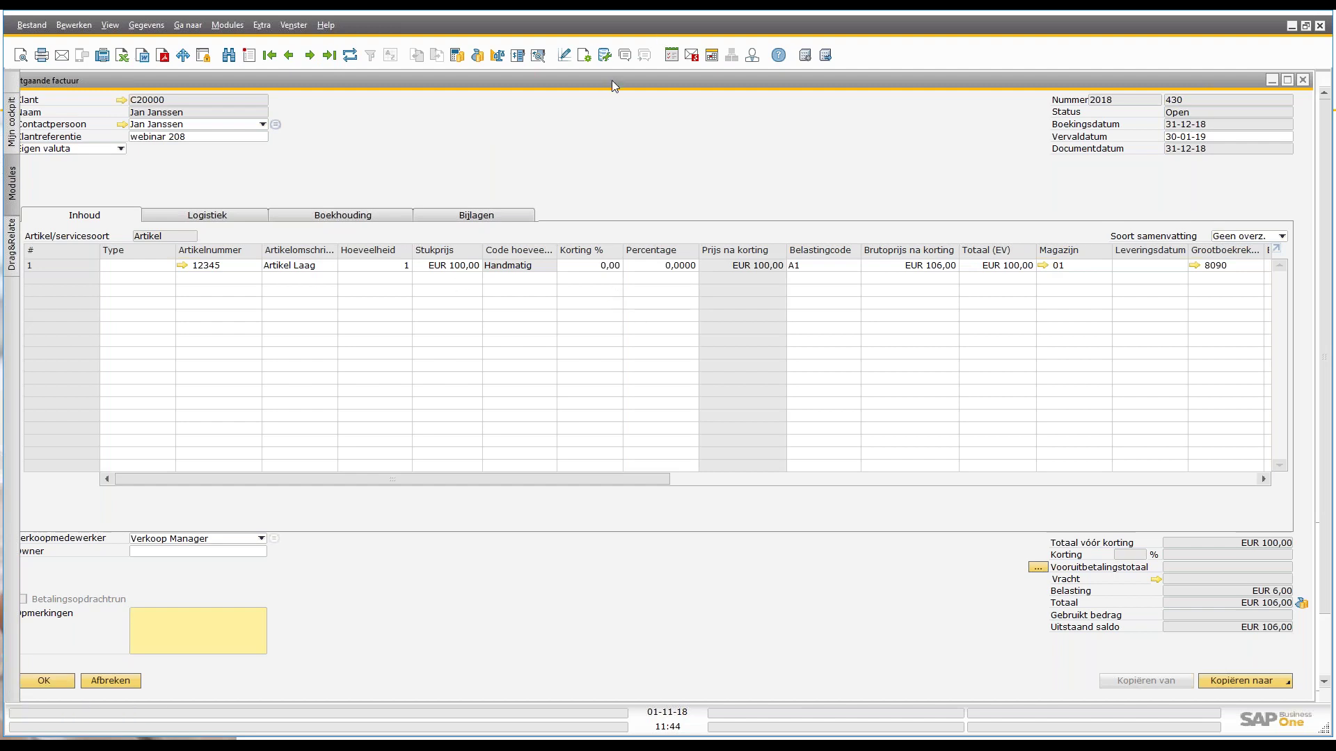
pyautogui.moveTo(611, 81); pyautogui.dragTo(621, 90)
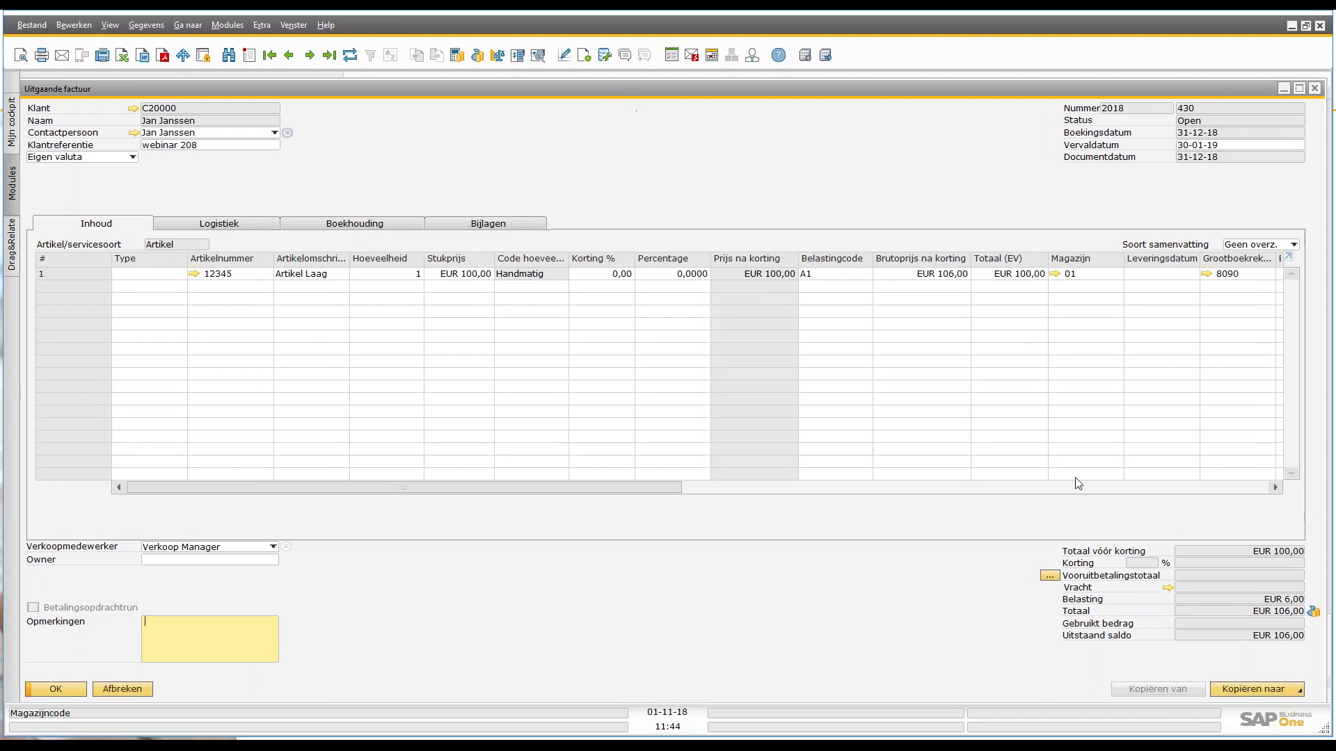
# Step: Copy the webinar 208 invoice to an Uitgaande creditnota and set its posting and due dates to 01-01-19
pyautogui.click(1243, 689)
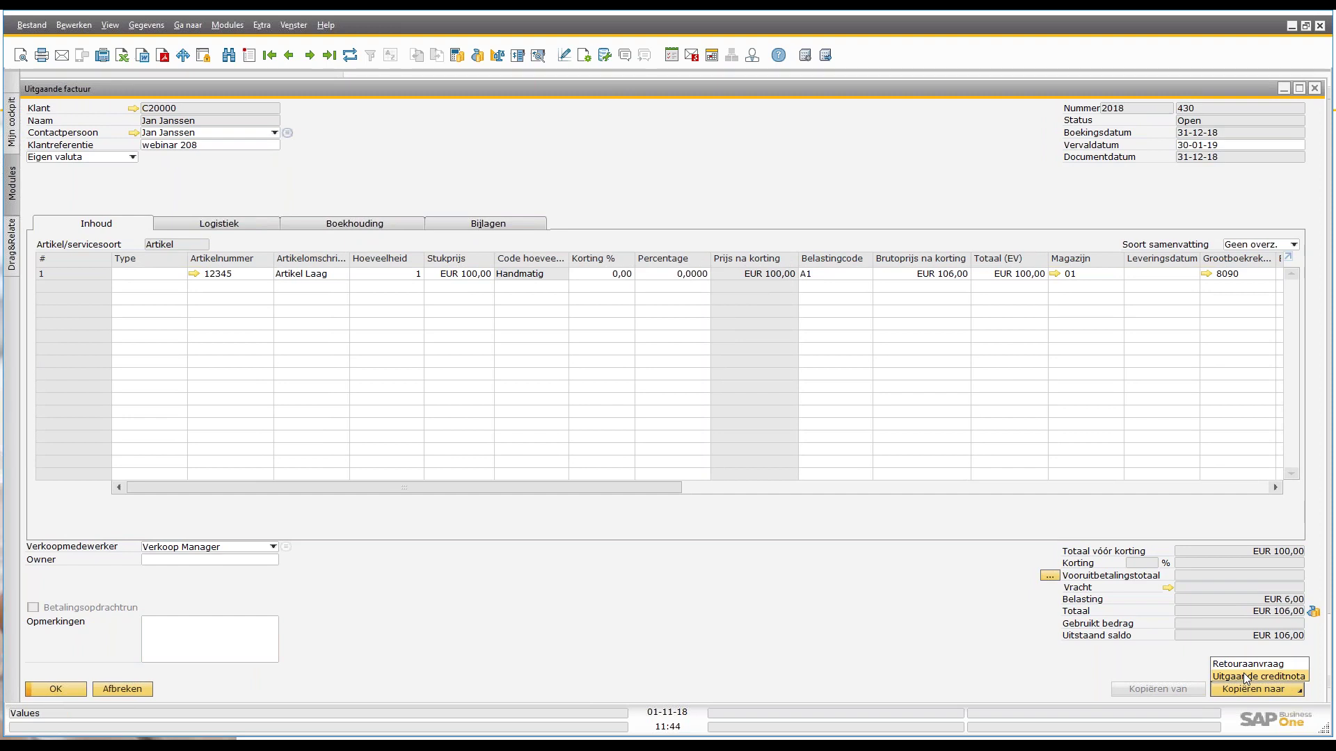
pyautogui.click(1244, 676)
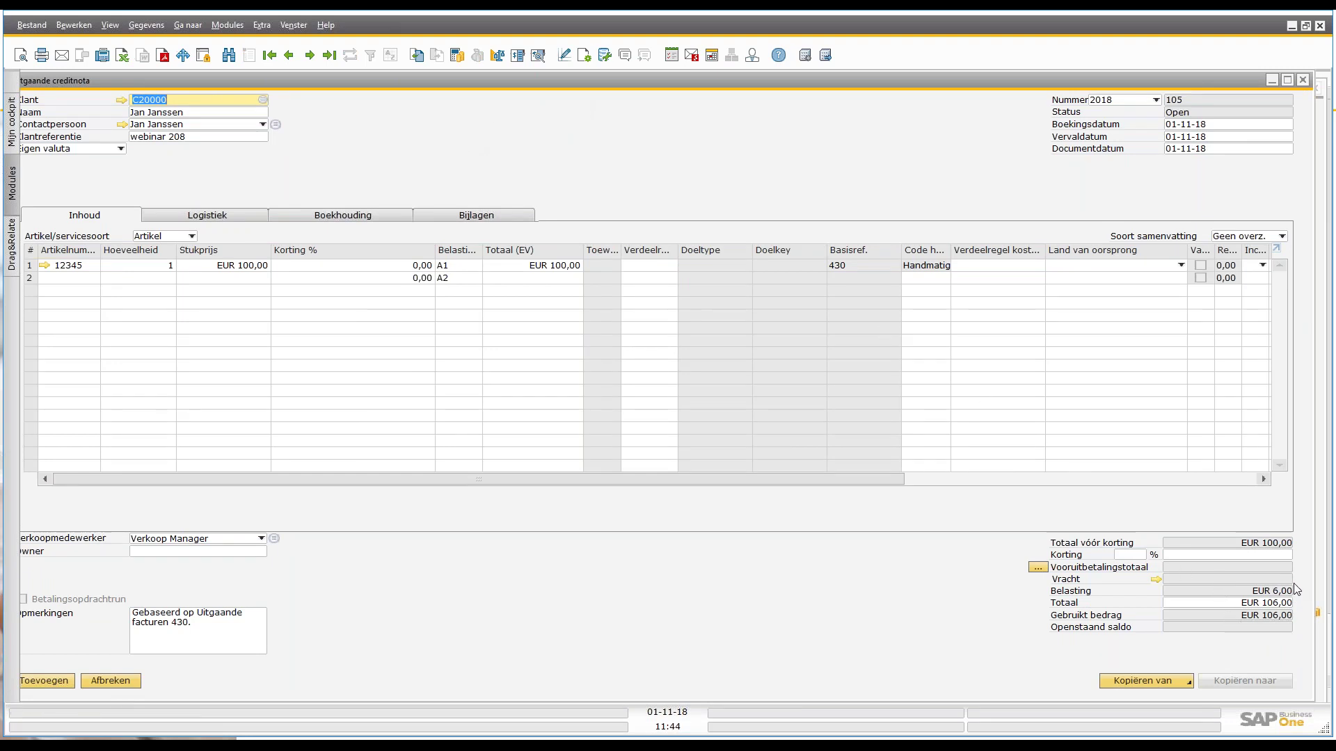
pyautogui.click(1240, 126)
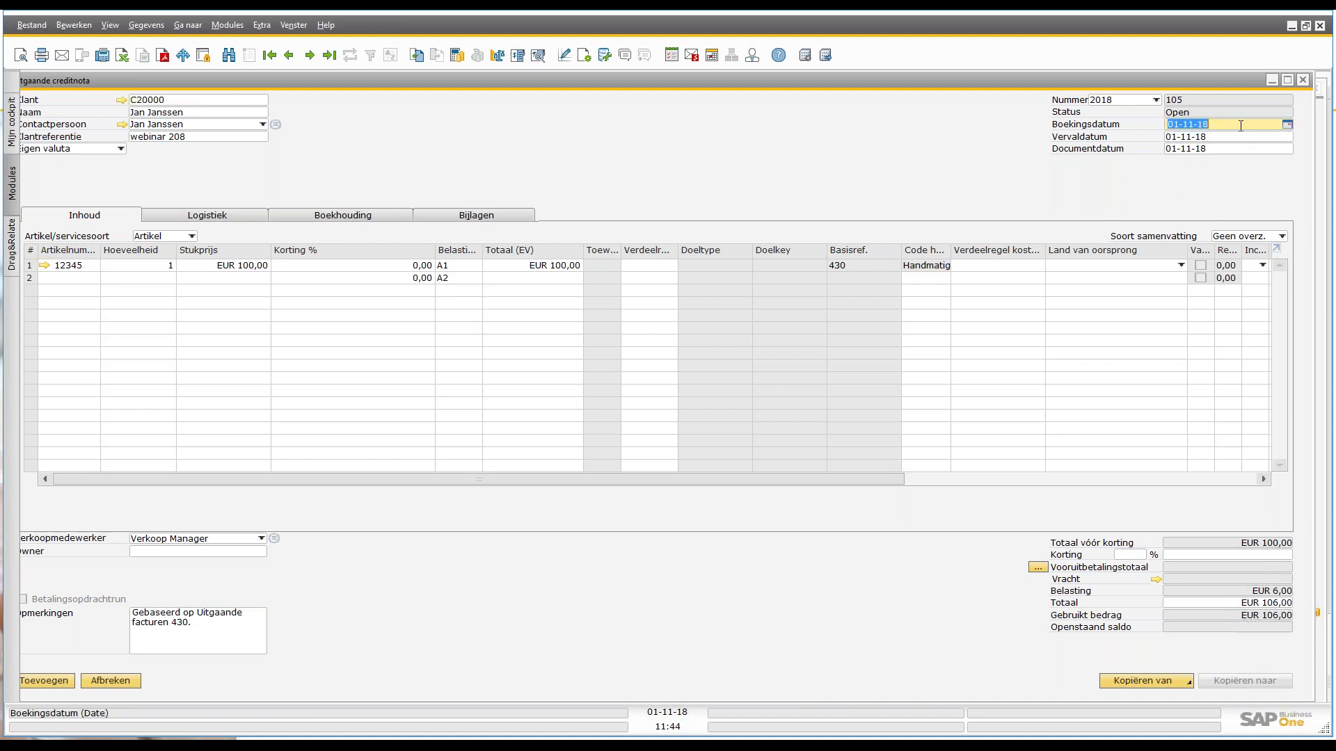
pyautogui.write('010119')
pyautogui.press('Tab')
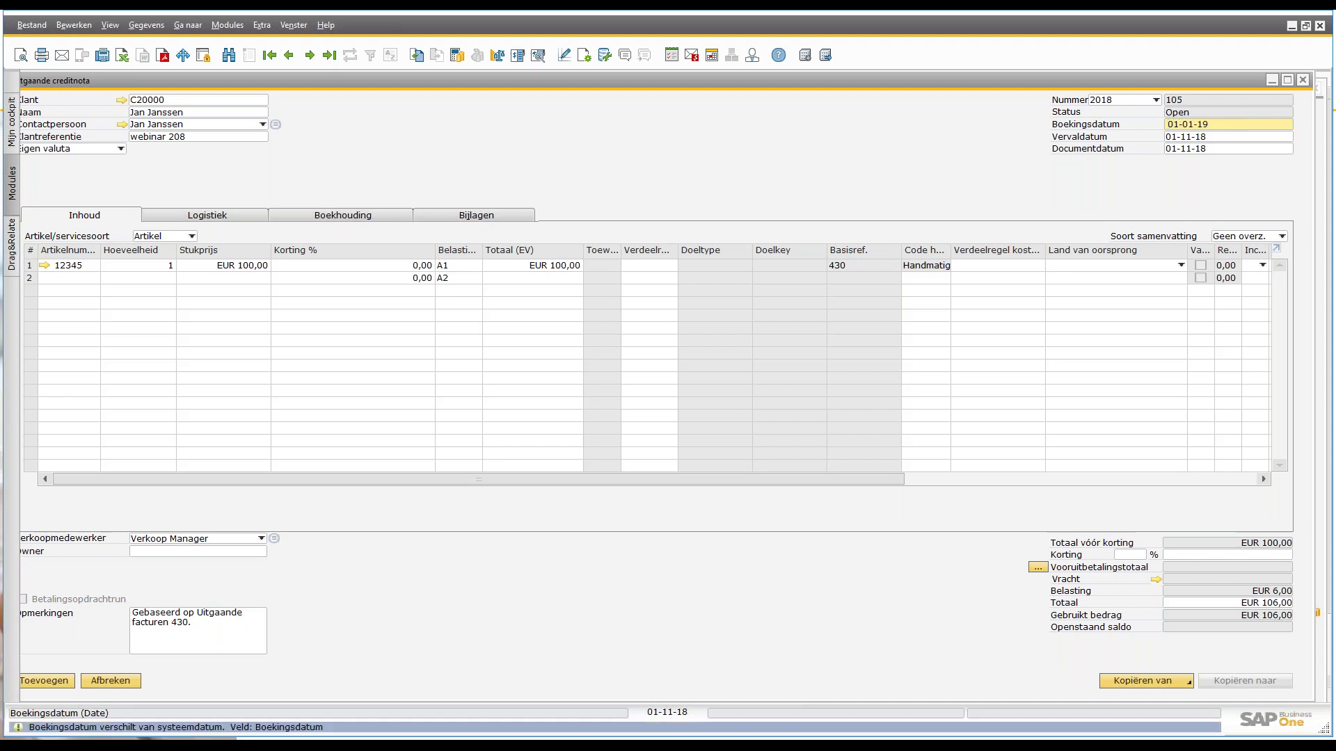
pyautogui.write('01-01-')
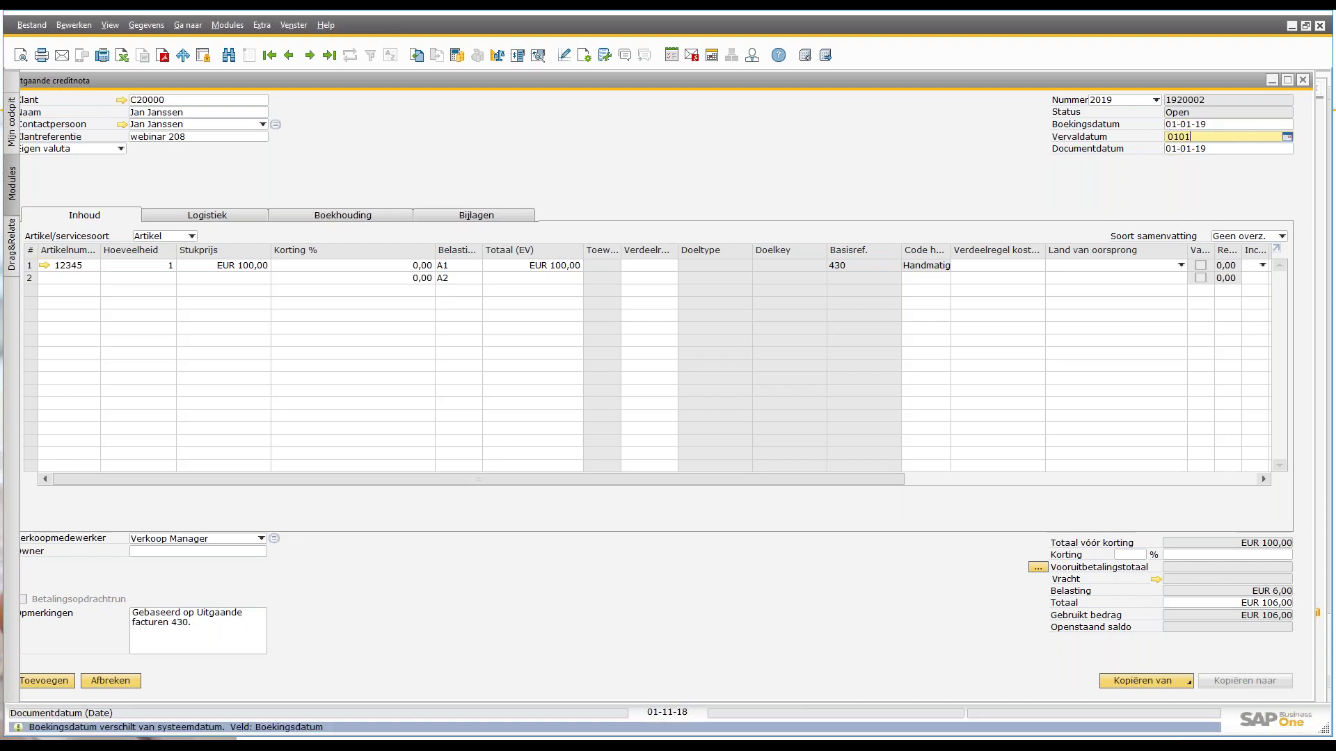
pyautogui.write('19')
pyautogui.press('Tab')
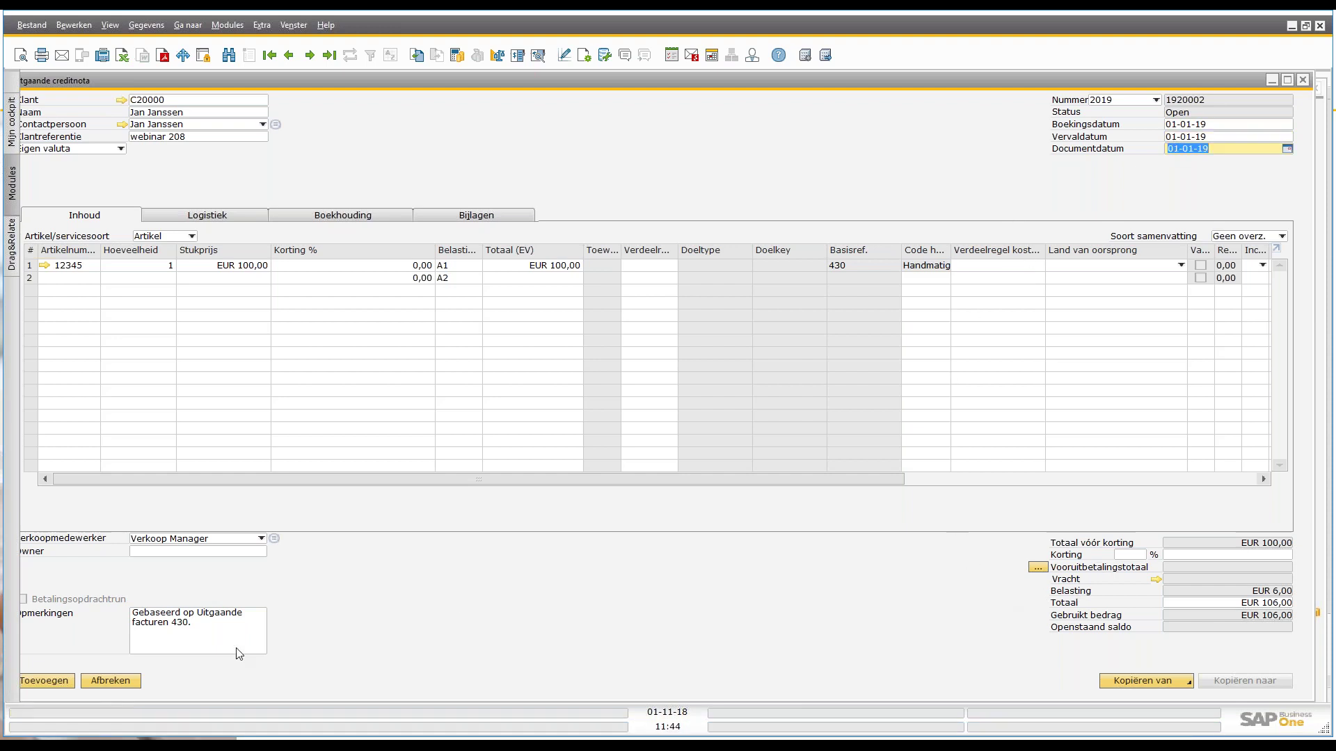
# Step: Add the credit note, accept the posting date after the system date, and close the credit note window
pyautogui.click(64, 686)
pyautogui.click(54, 682)
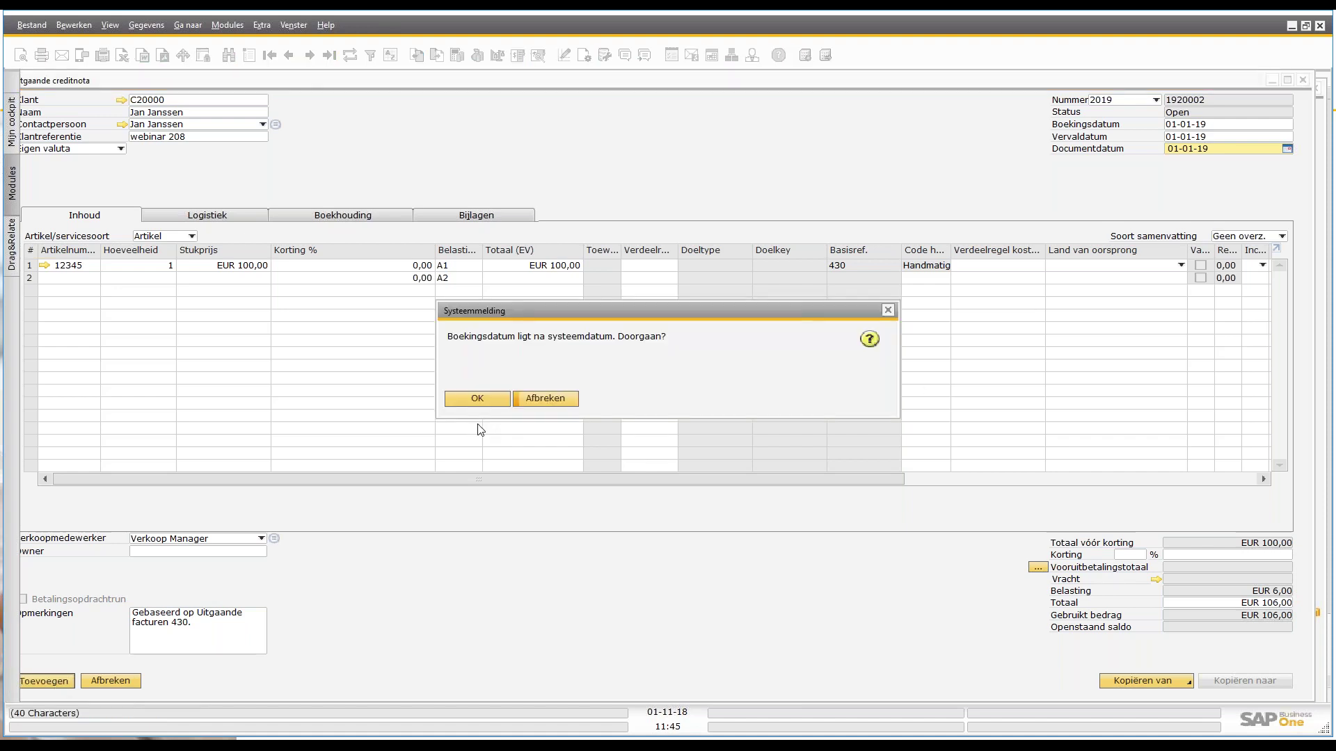
pyautogui.click(495, 398)
pyautogui.click(478, 399)
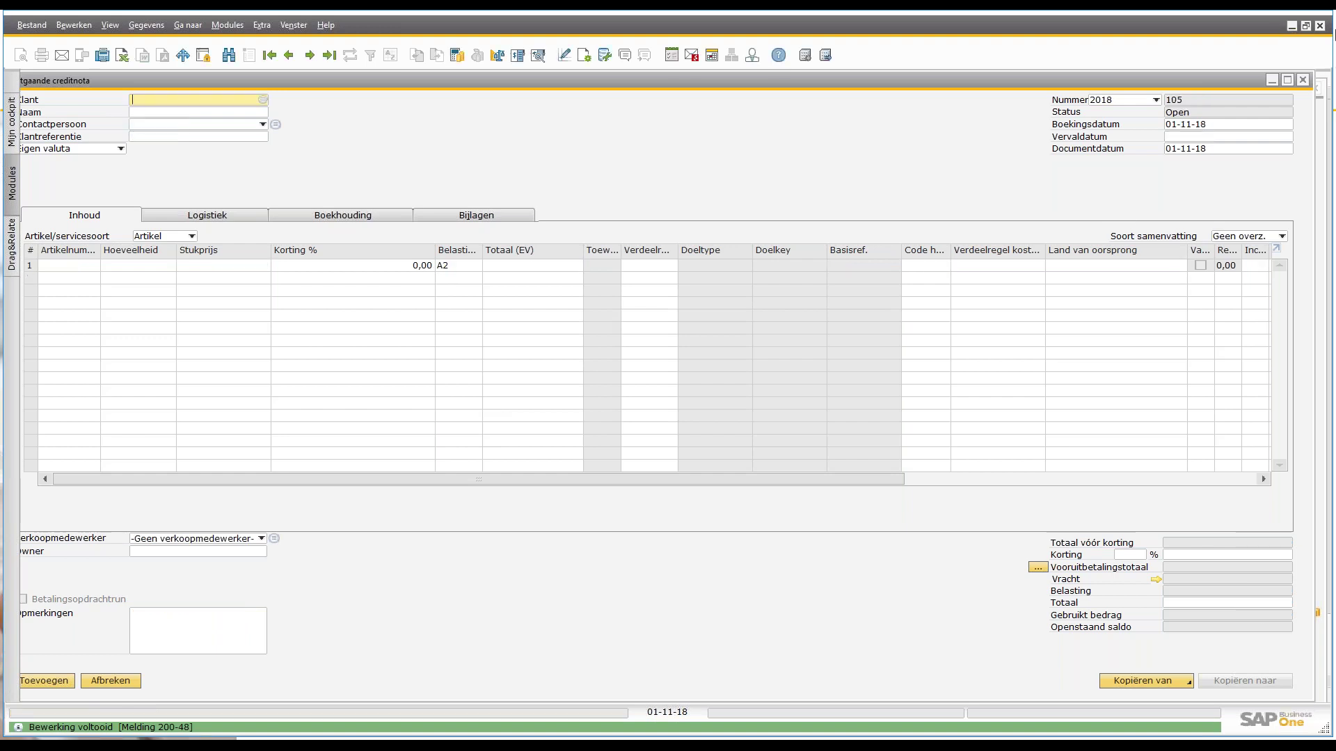
pyautogui.click(1306, 81)
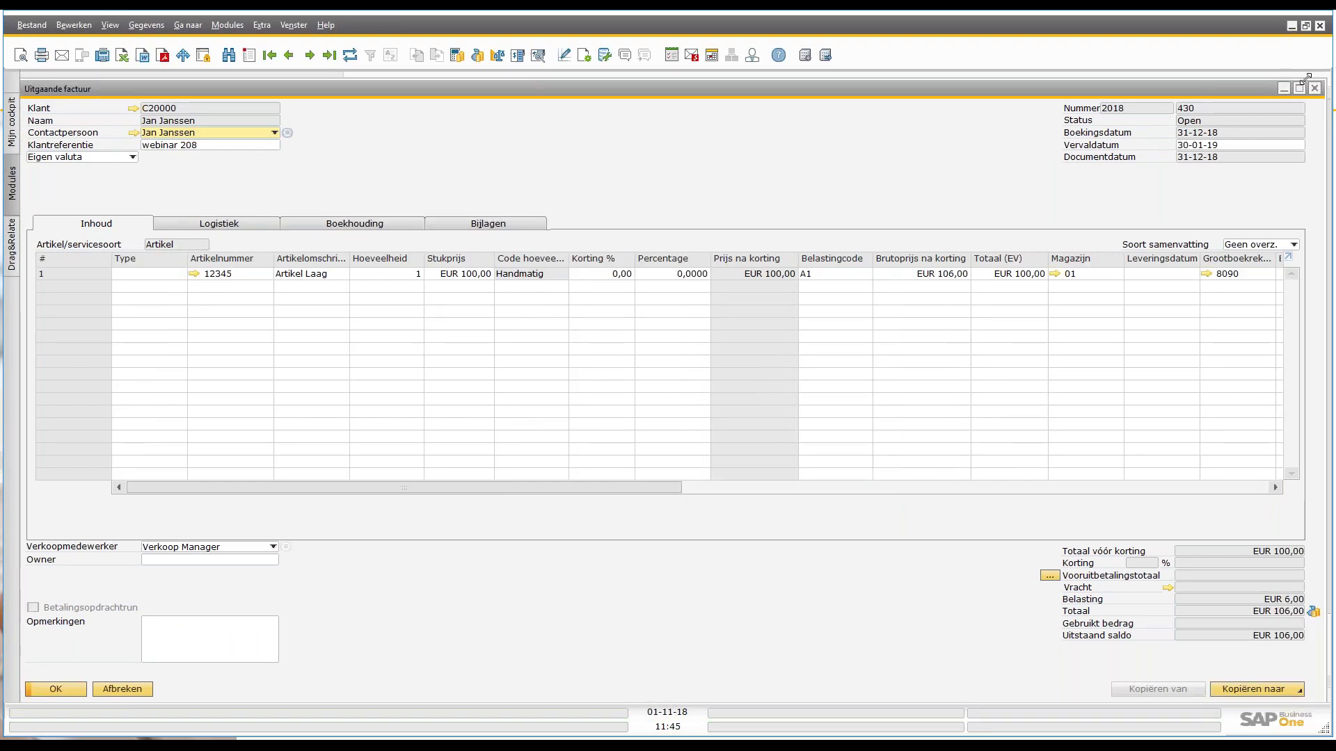
# Step: Close the invoice and start a new Uitgaande creditnota for the first listed customer, with customer reference "credit btw wijzigen?"
pyautogui.click(1314, 87)
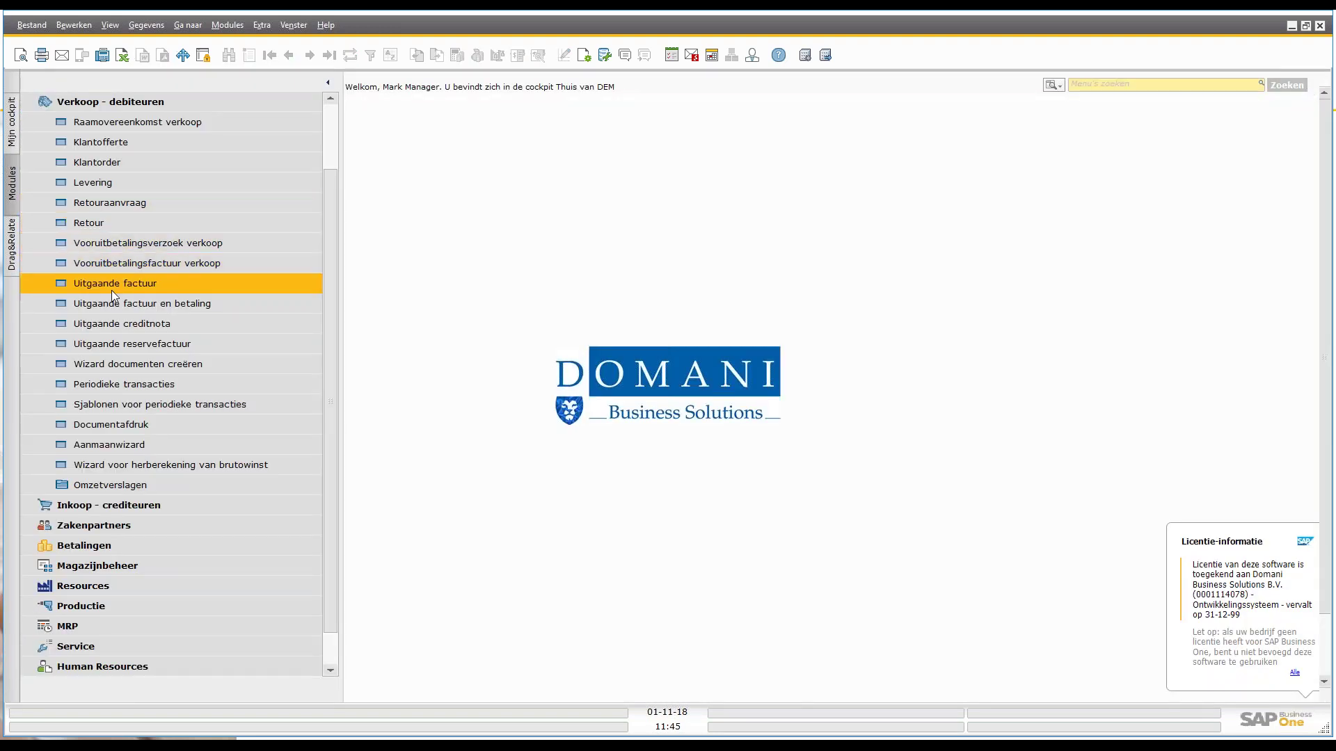
pyautogui.click(137, 315)
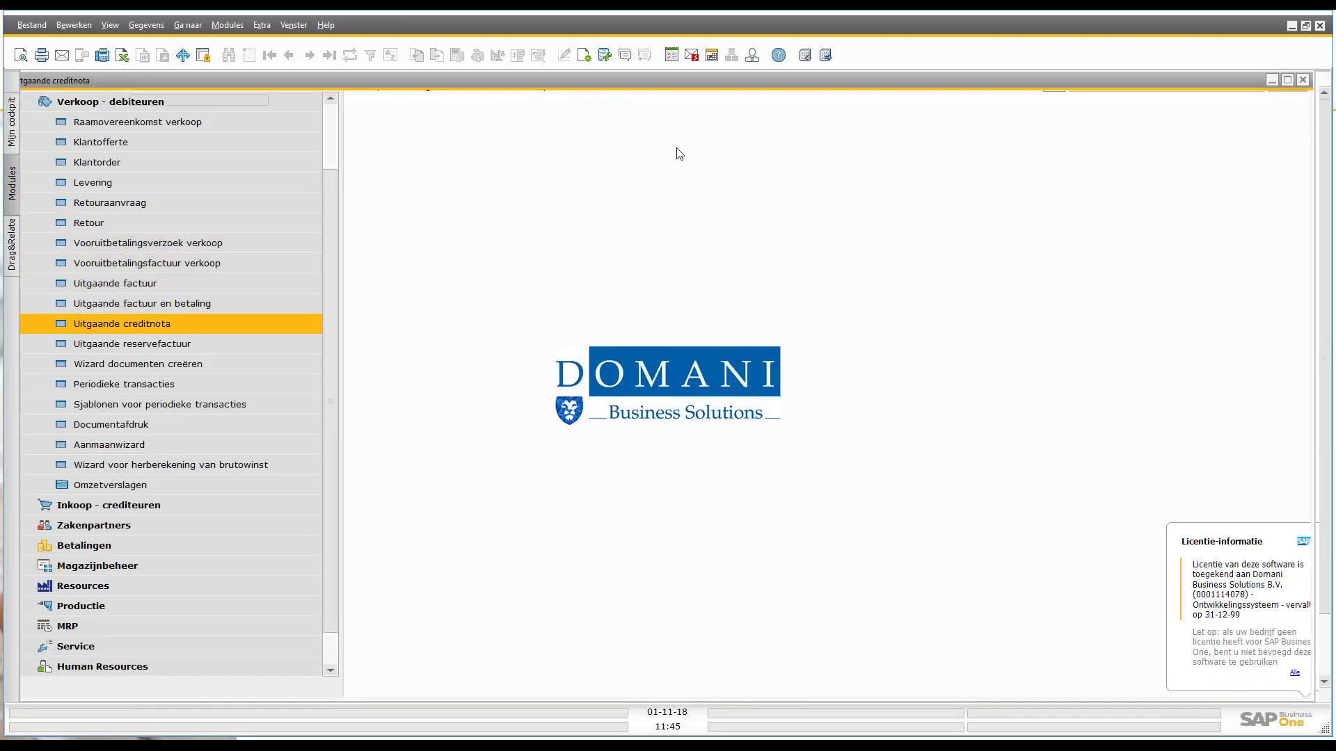
pyautogui.press('Tab')
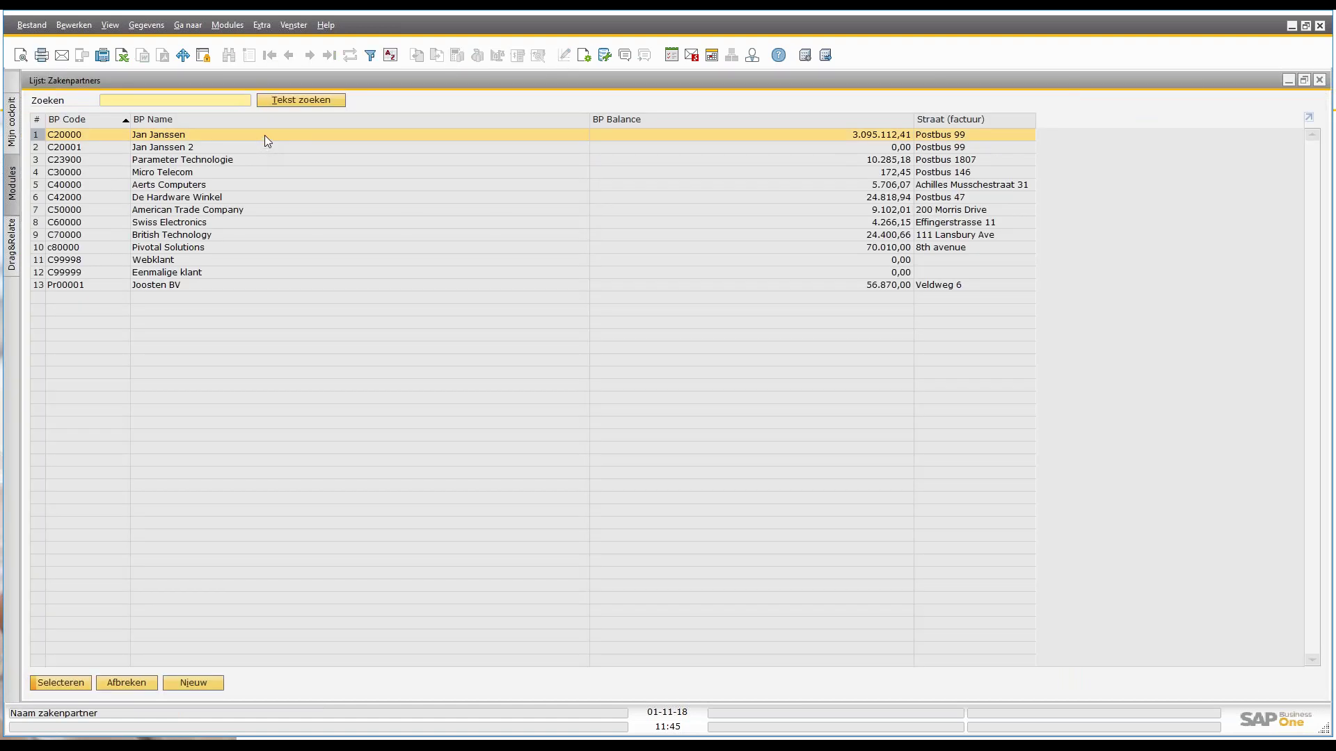
pyautogui.doubleClick(264, 135)
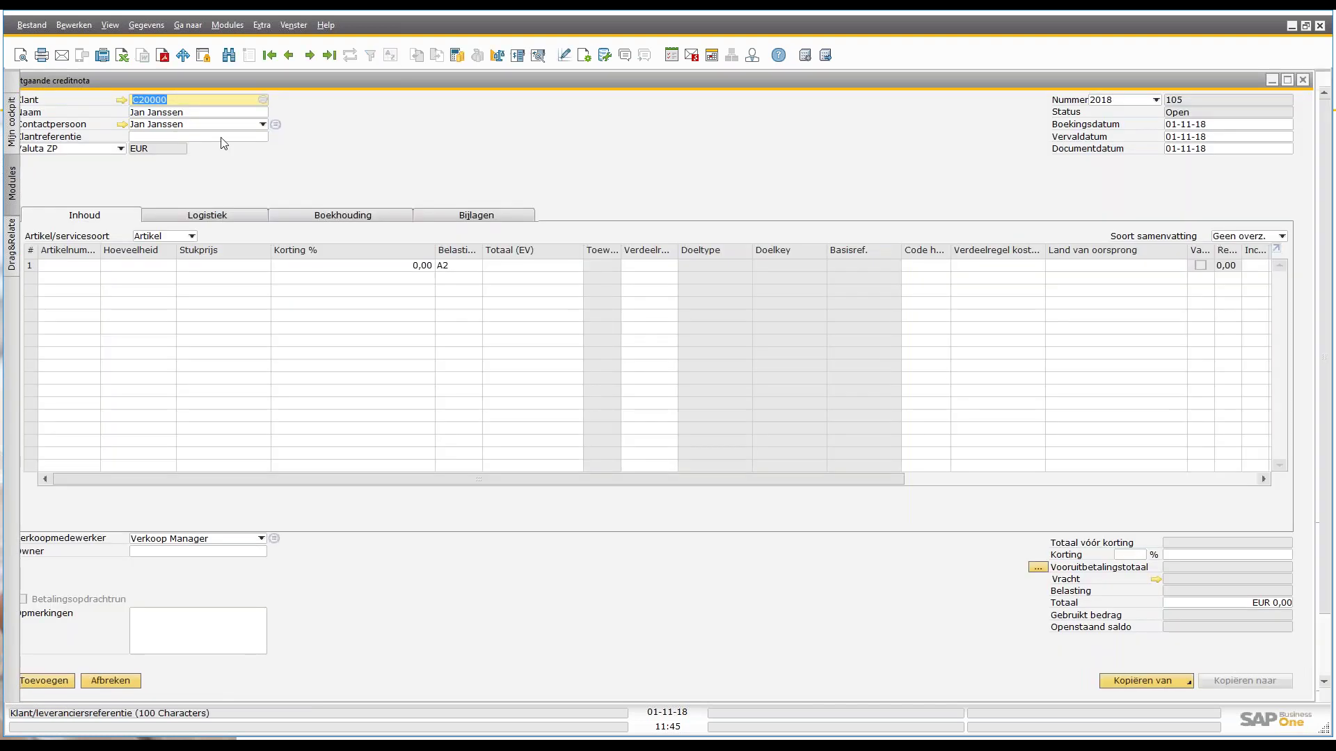
pyautogui.write('credit ')
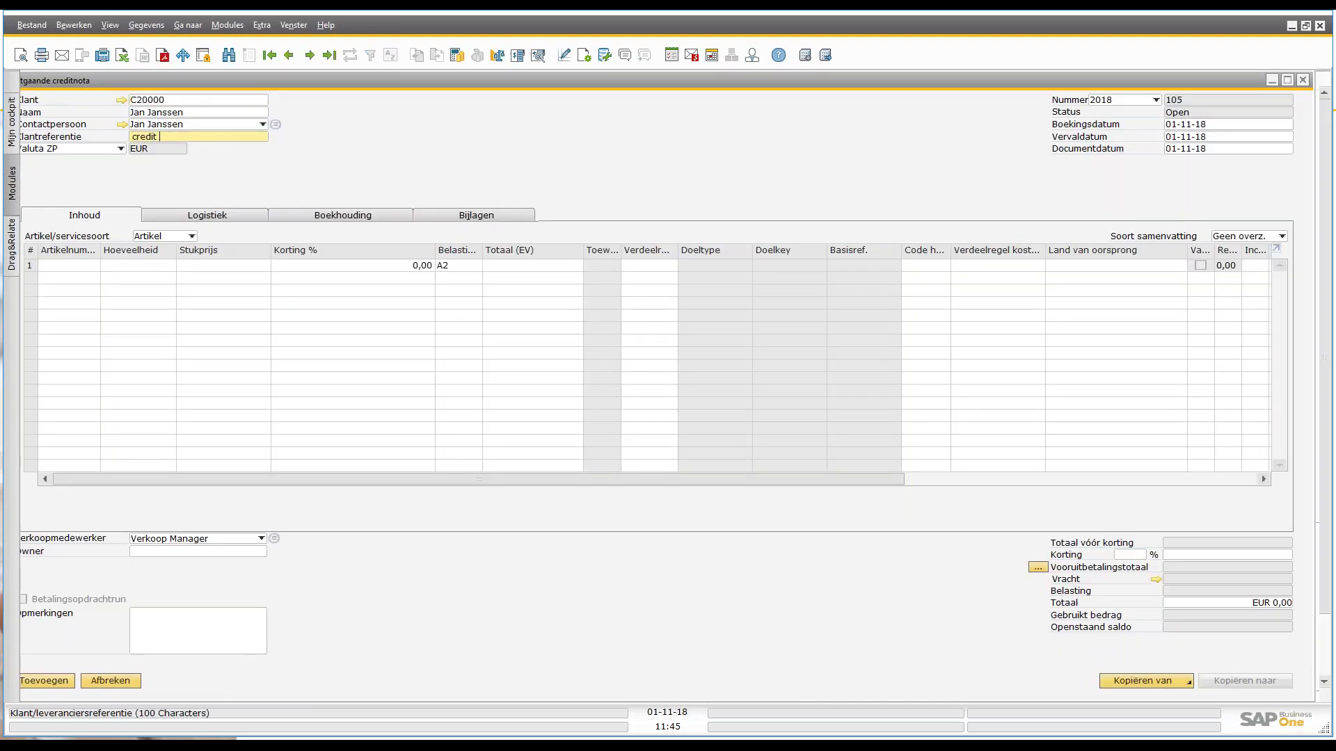
pyautogui.write('btw wijzigen?')
pyautogui.press('Tab')
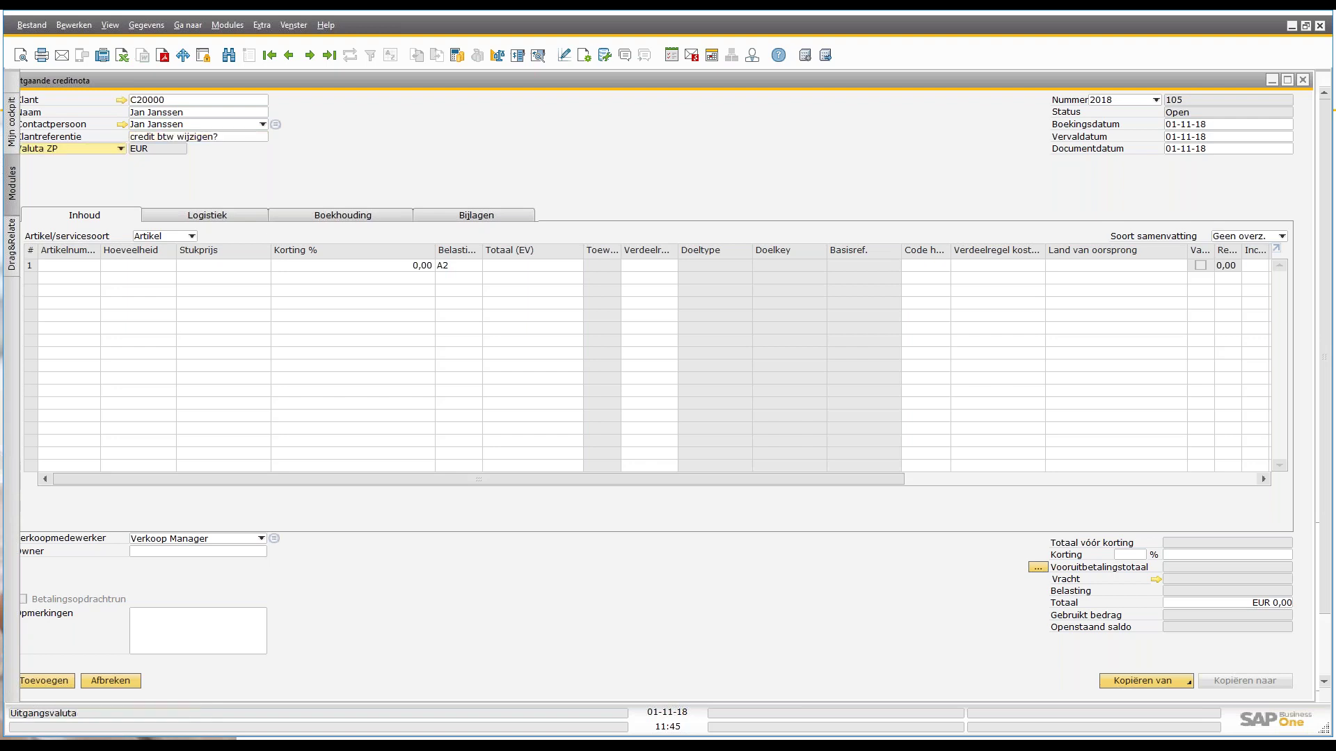
# Step: Set the credit note's posting date (Boekingsdatum) and due date (Vervaldatum) to 01-01-19
pyautogui.click(1210, 126)
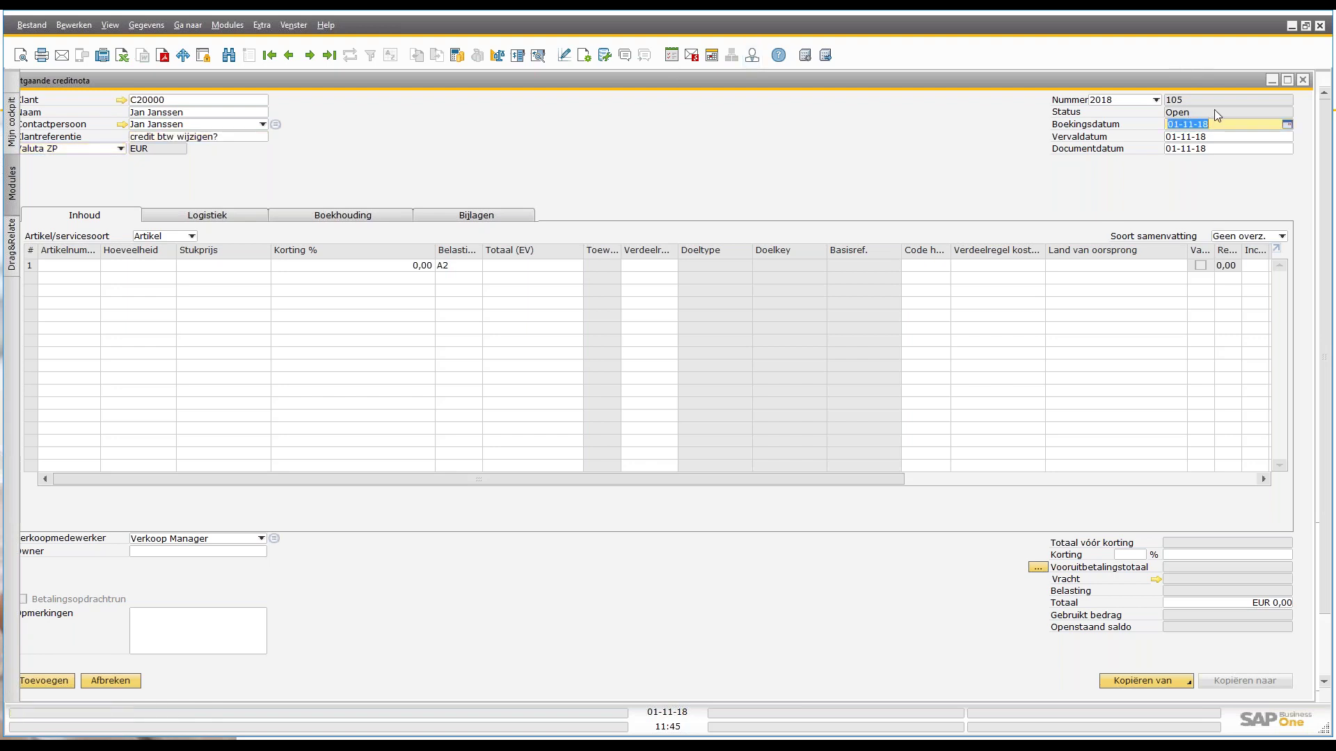
pyautogui.write('01012019')
pyautogui.press('Tab')
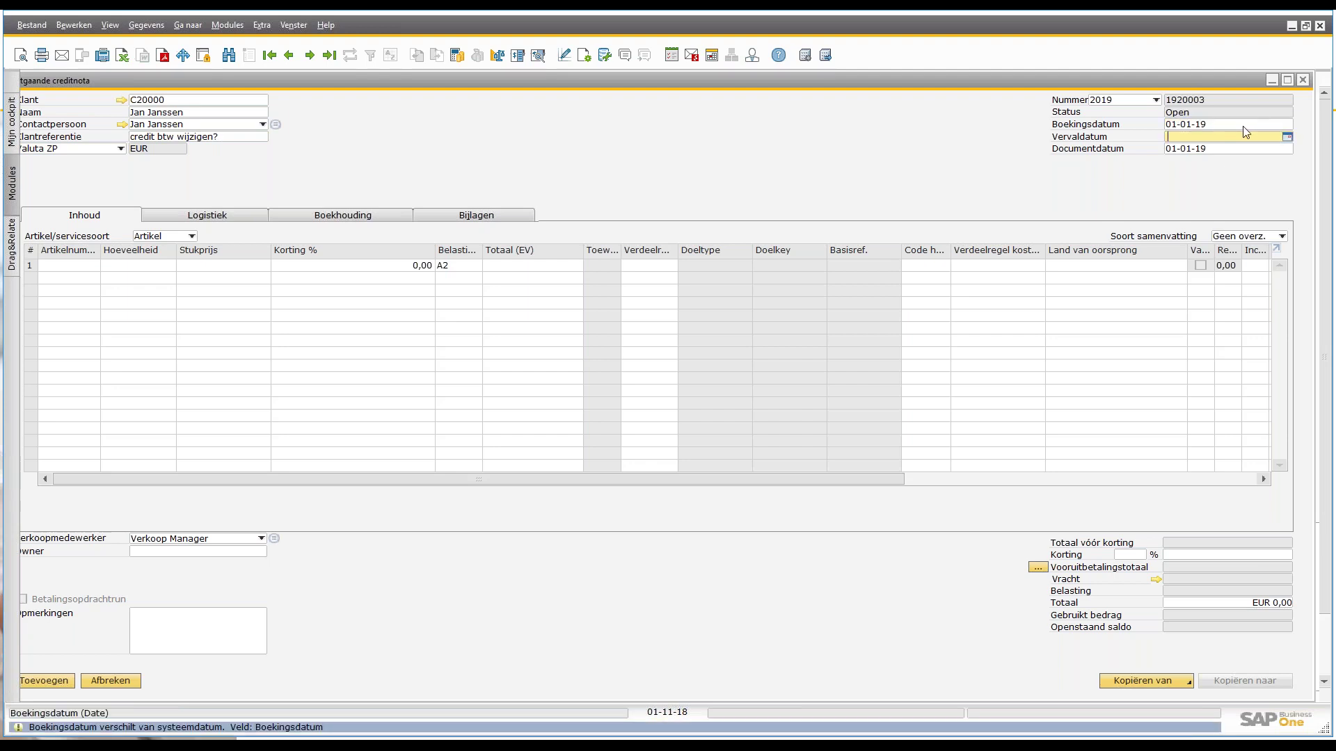
pyautogui.write('0101')
pyautogui.press('Tab')
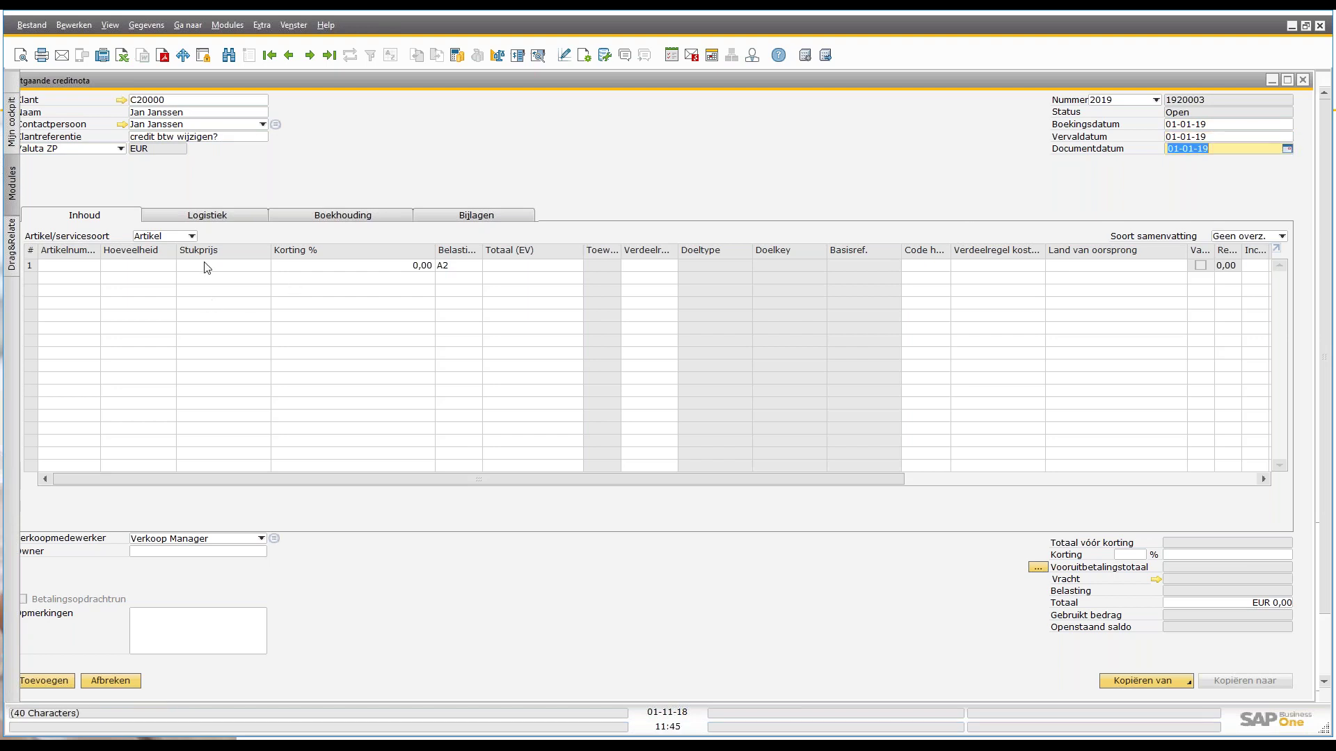
# Step: Enter item 12345 on the first line of the credit note with a unit price of 100
pyautogui.click(84, 271)
pyautogui.write('12345')
pyautogui.press('Tab')
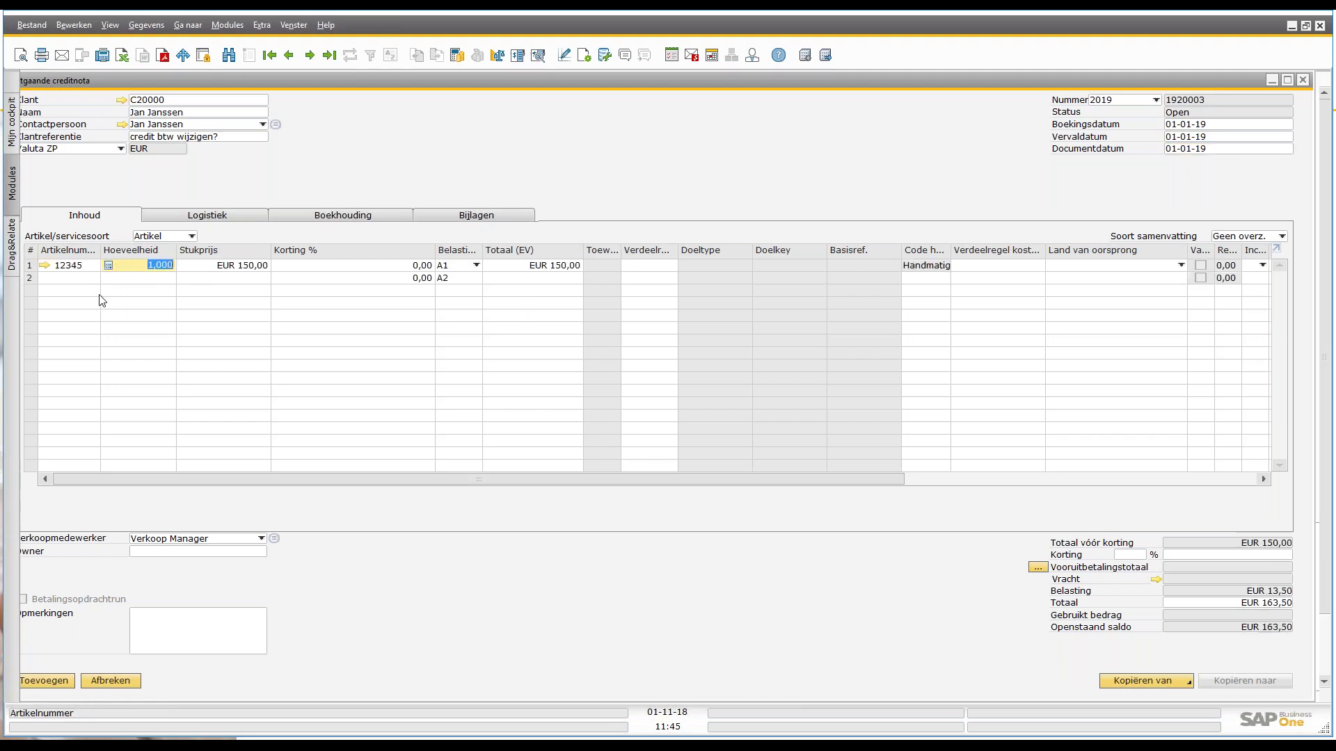
pyautogui.press('Tab')
pyautogui.write('100')
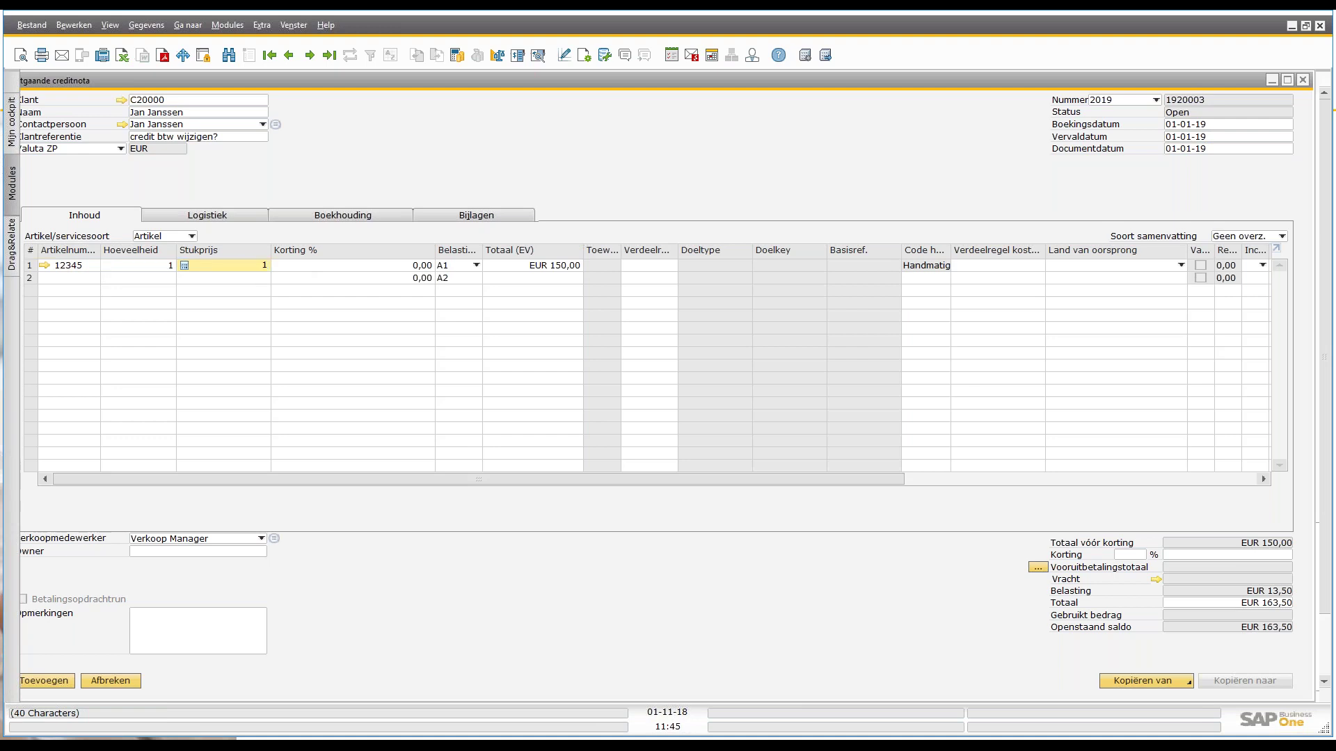
pyautogui.press('Tab')
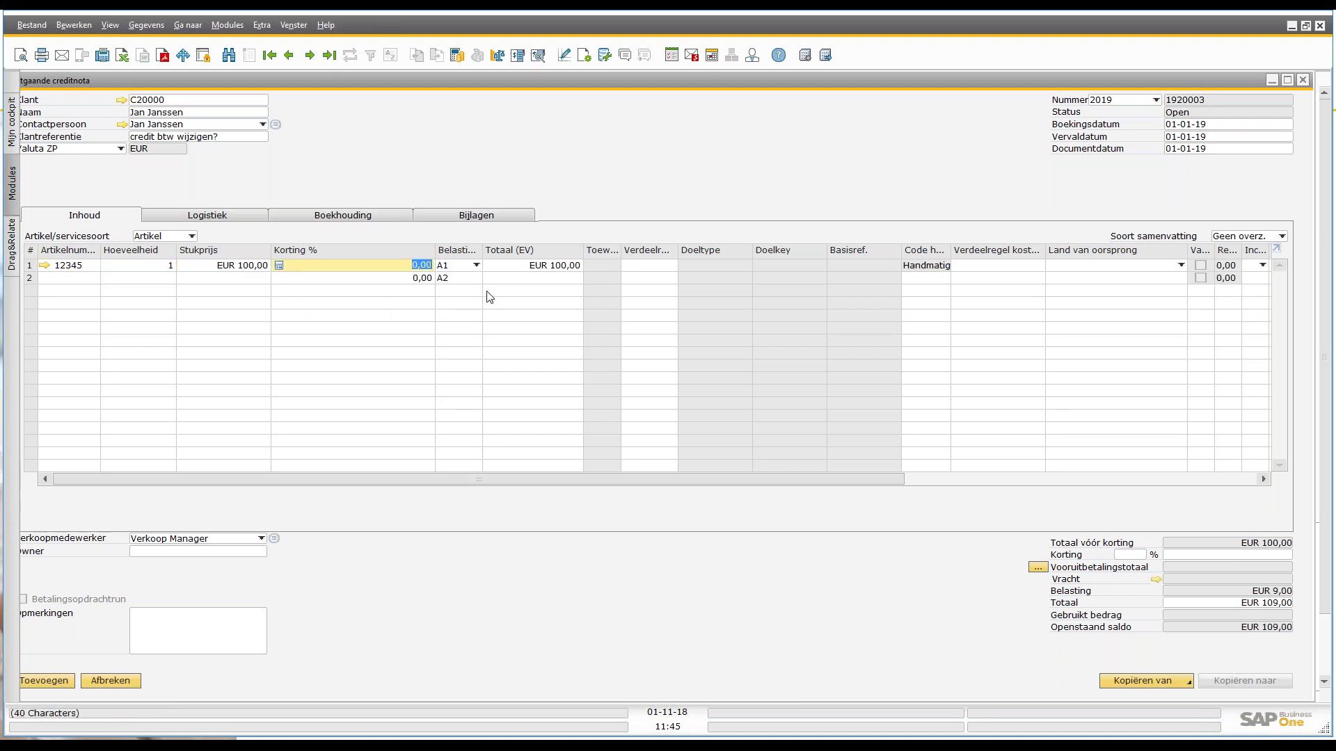
pyautogui.press('Tab')
pyautogui.press('Tab')
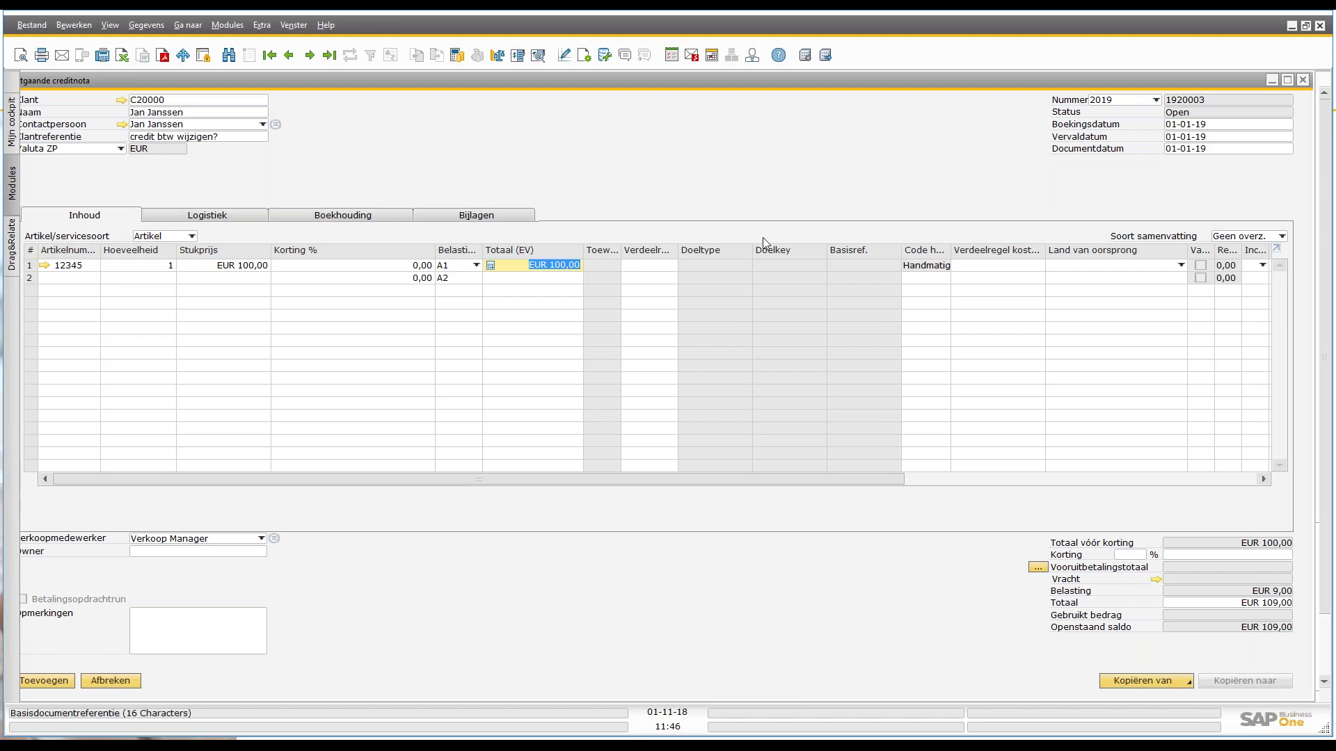
# Step: Make the Totaal BTW (EV) column visible in the credit note's item table through the form settings
pyautogui.click(584, 55)
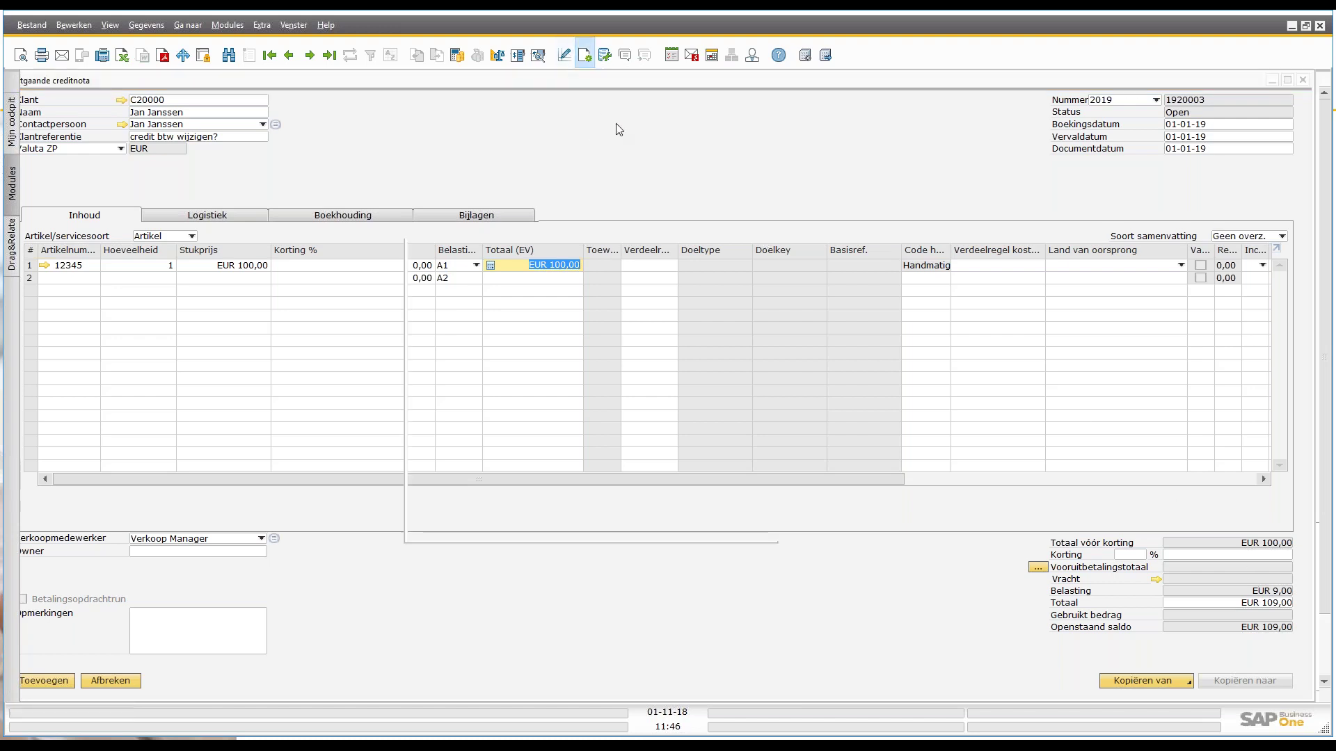
pyautogui.click(114, 125)
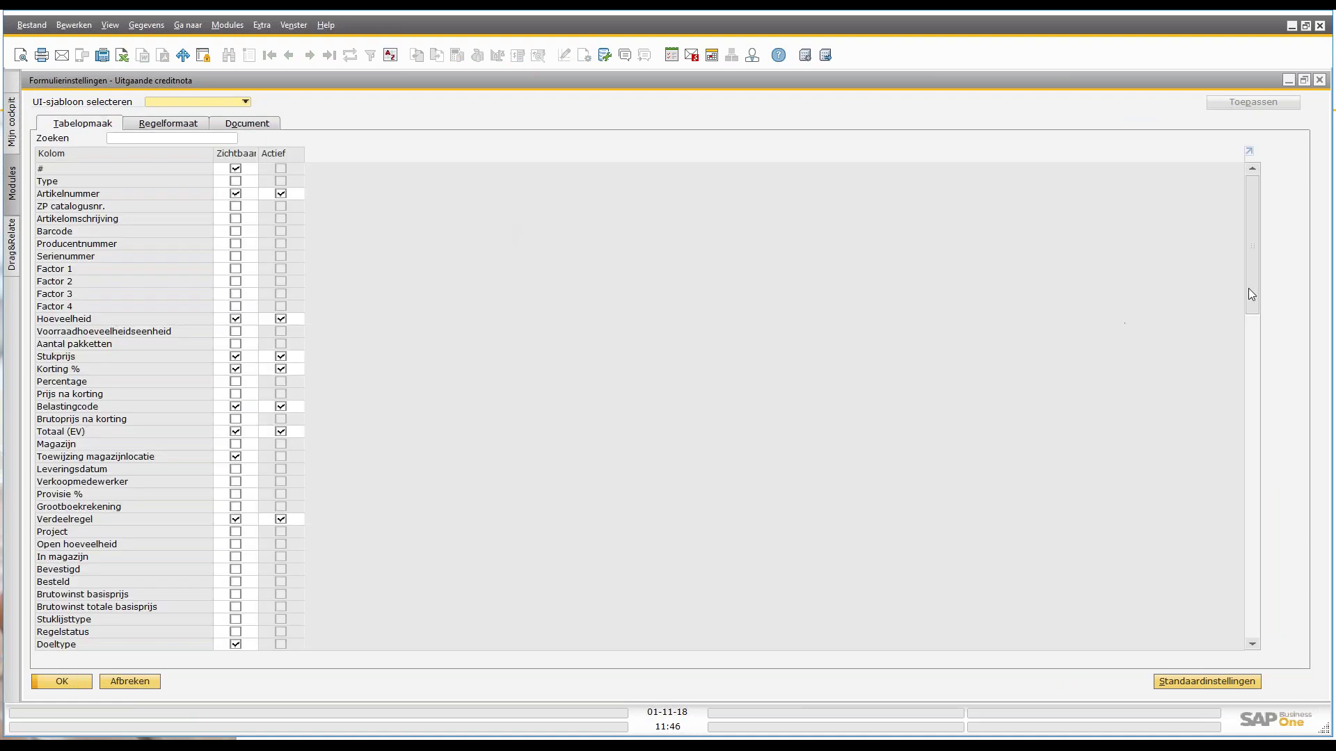
pyautogui.moveTo(1249, 286); pyautogui.dragTo(1265, 397)
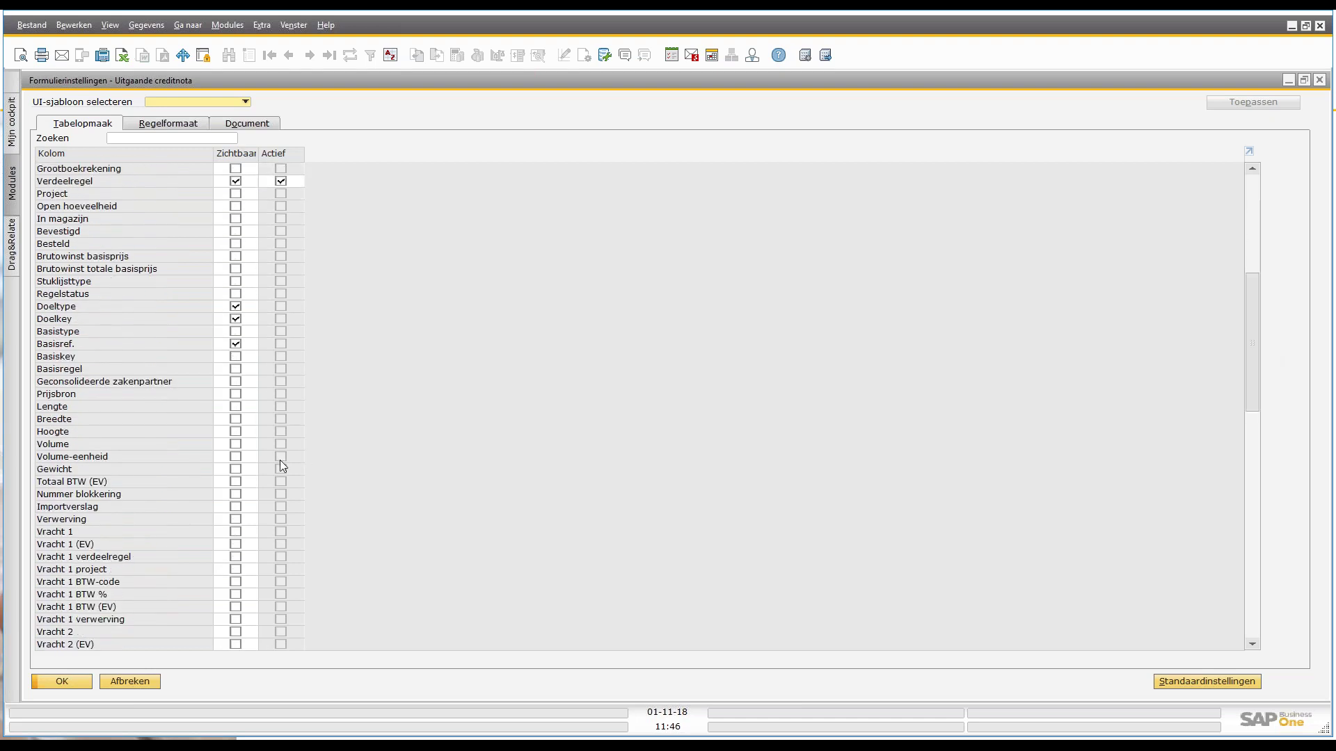
pyautogui.click(236, 481)
pyautogui.click(52, 682)
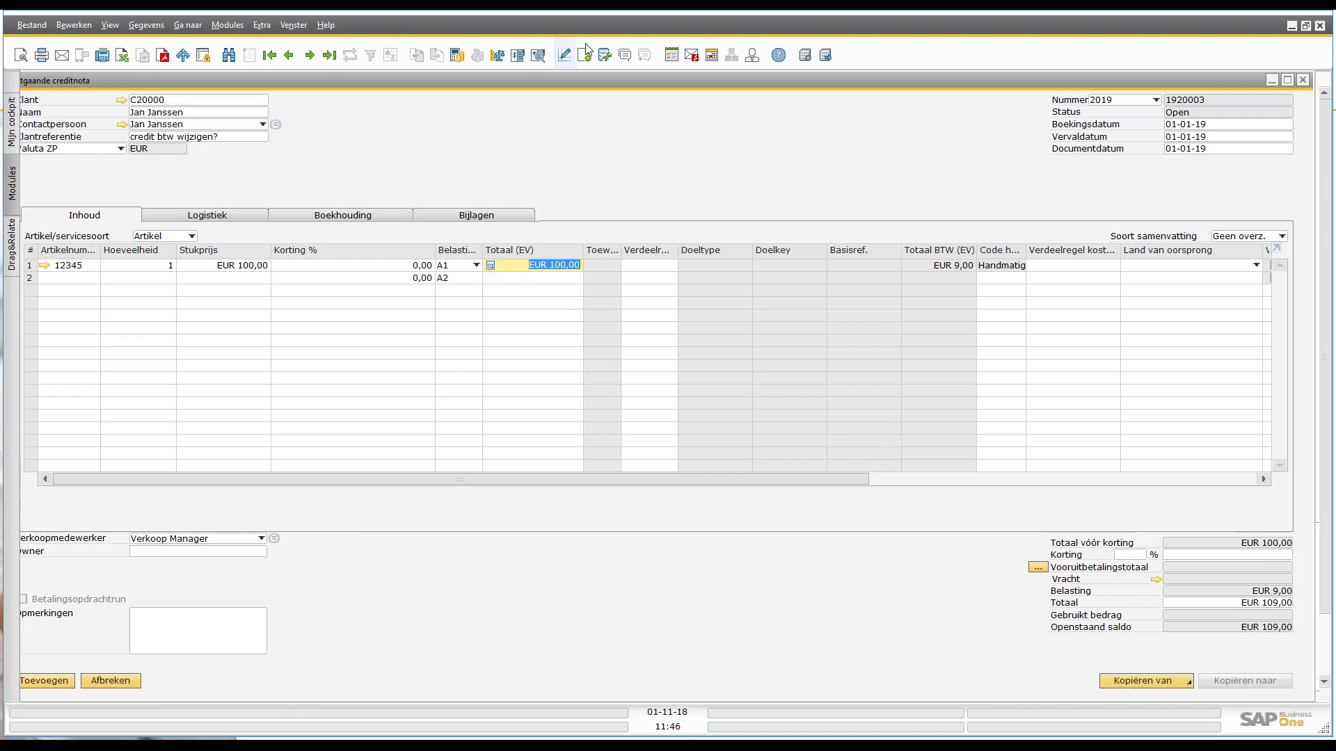
# Step: Reopen the credit note's form settings and check the visibility and active options of the Totaal BTW (EV) column
pyautogui.click(565, 56)
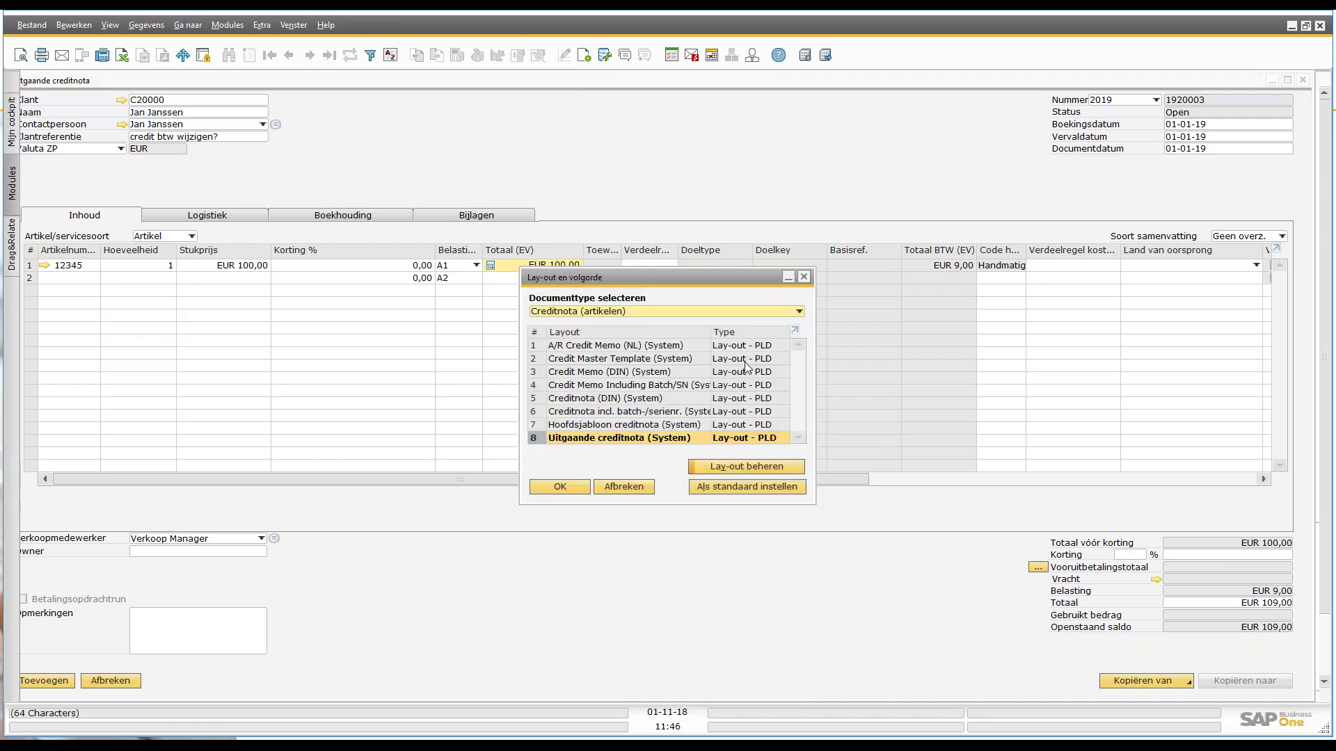
pyautogui.click(803, 277)
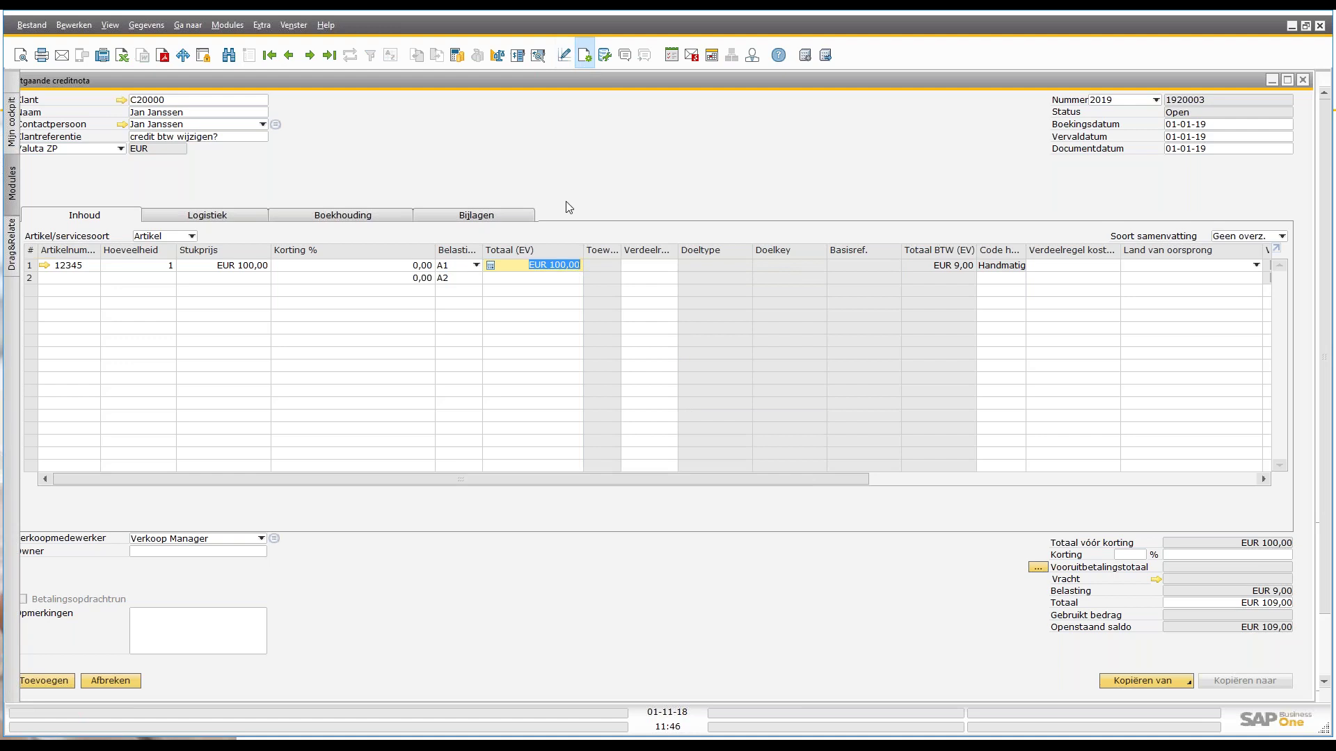
pyautogui.click(584, 56)
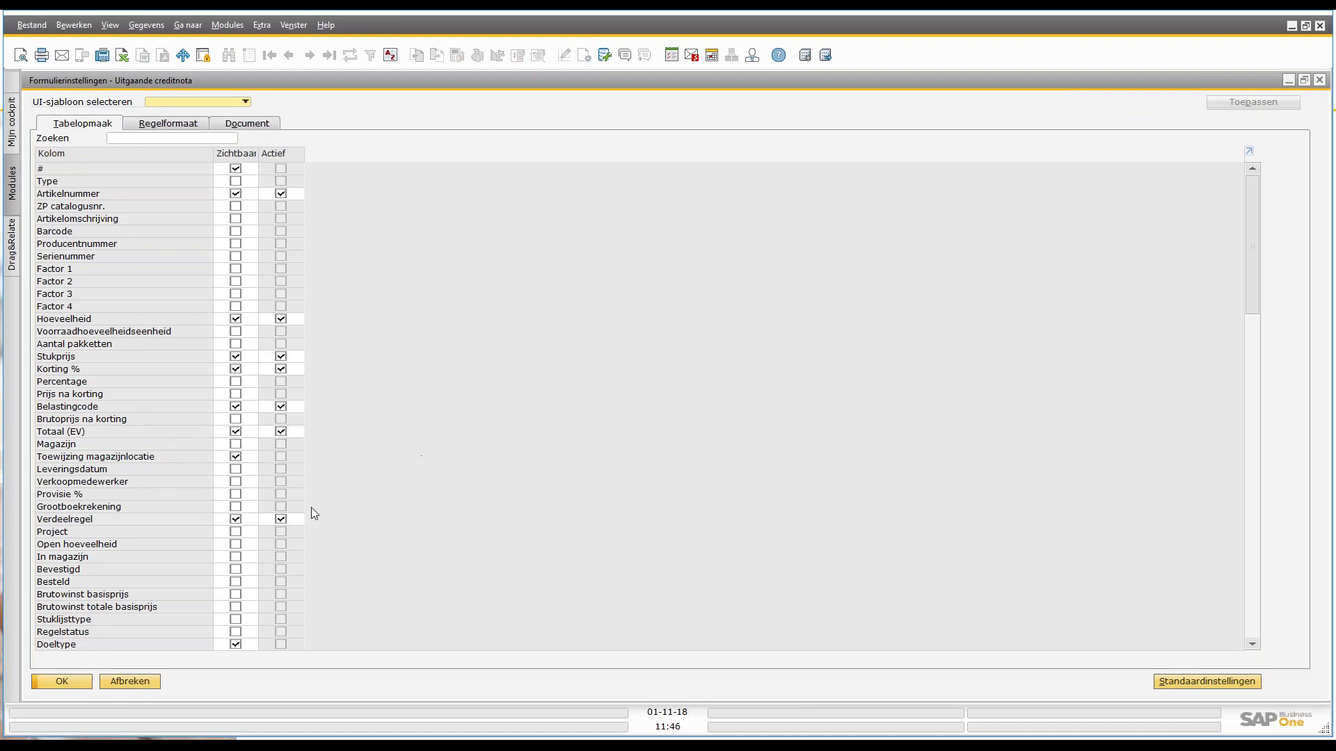
pyautogui.scroll(-5, 307, 511)
pyautogui.scroll(-7, 310, 511)
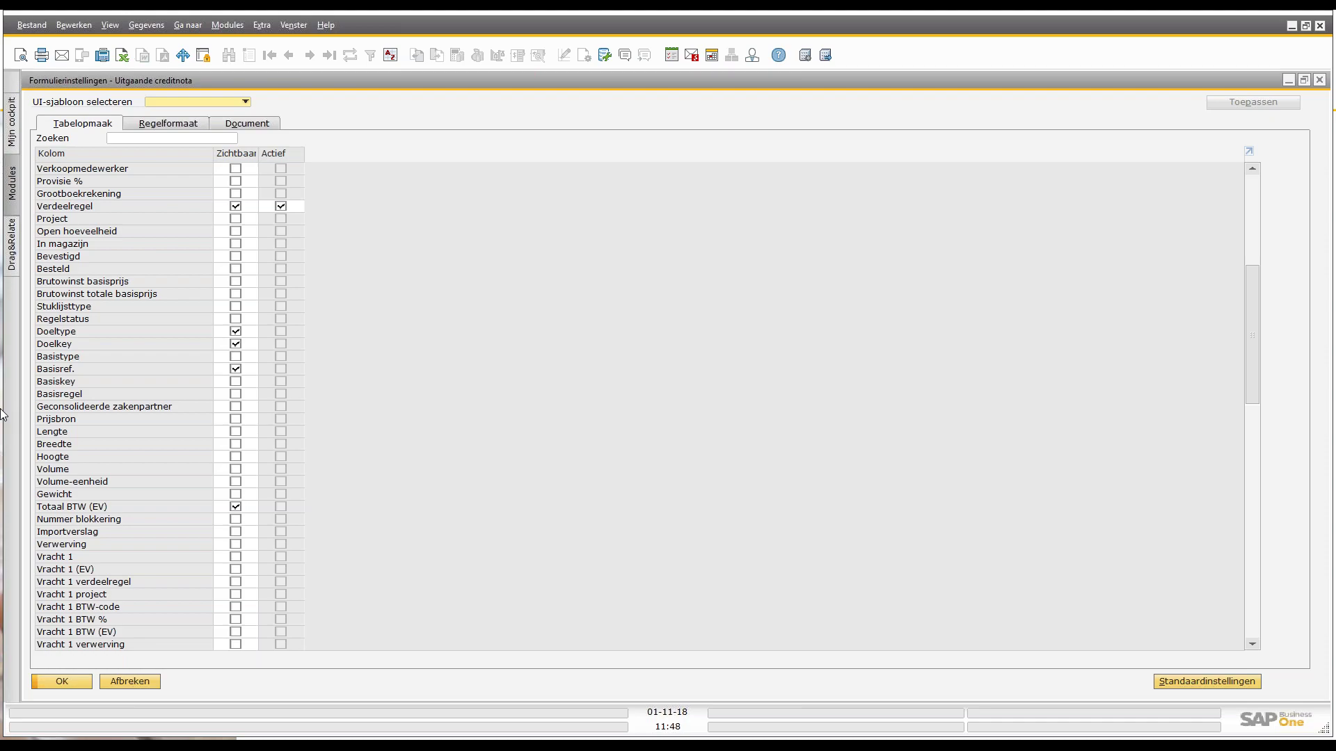
pyautogui.hotkey('alt', 'Tab')
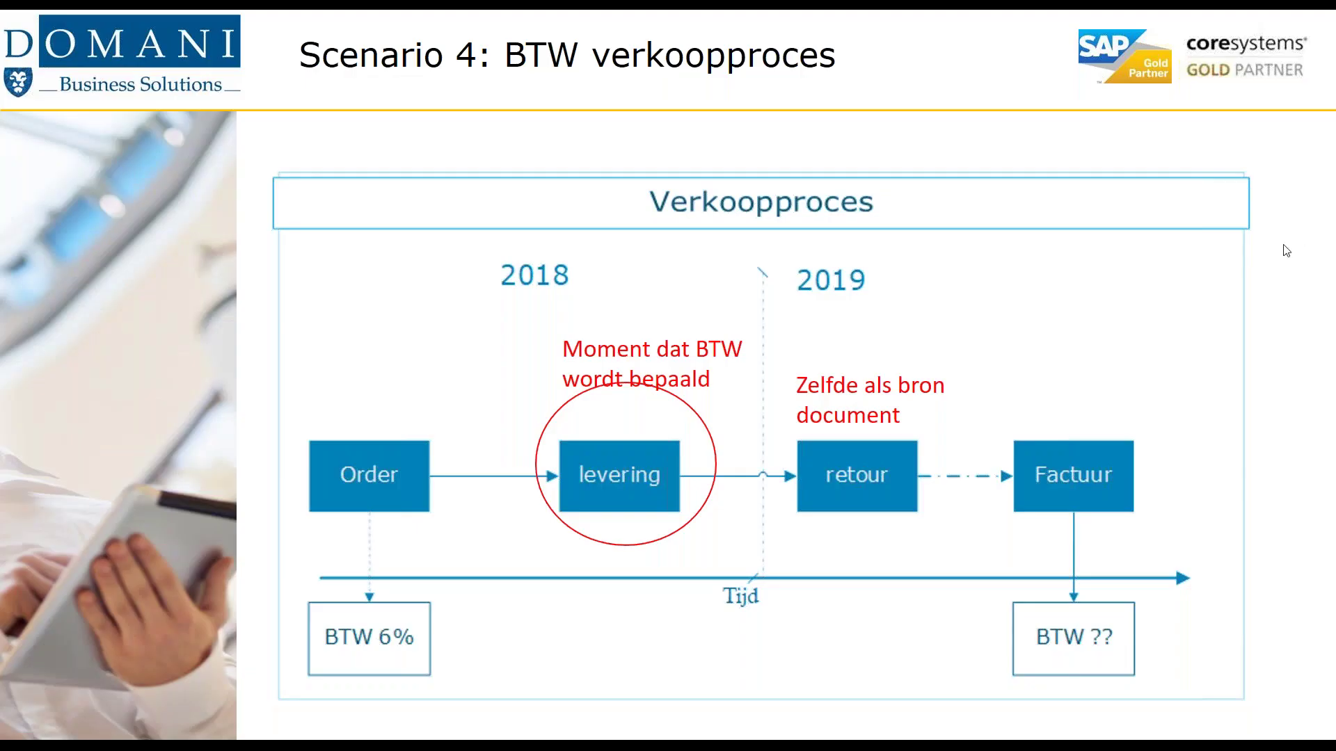
pyautogui.click(1286, 253)
pyautogui.click(1286, 252)
pyautogui.click(1285, 259)
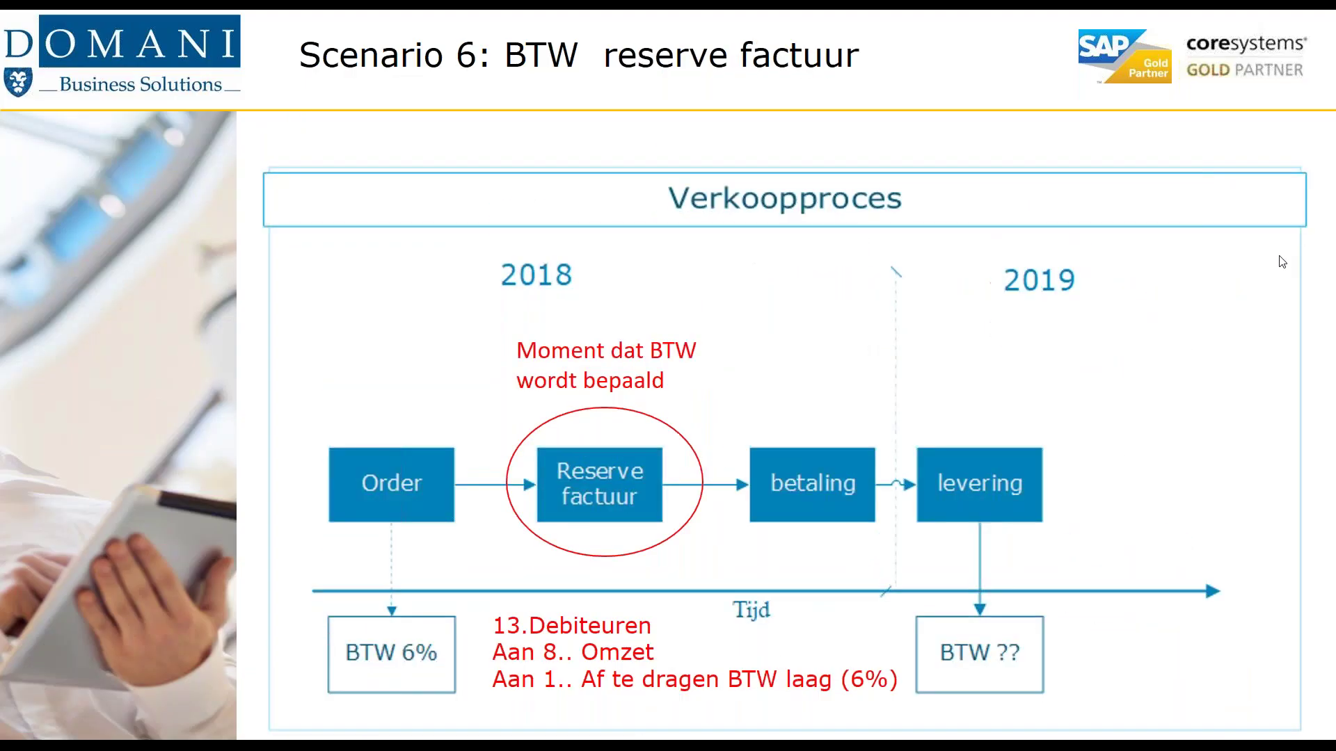
pyautogui.click(1282, 261)
pyautogui.click(1279, 256)
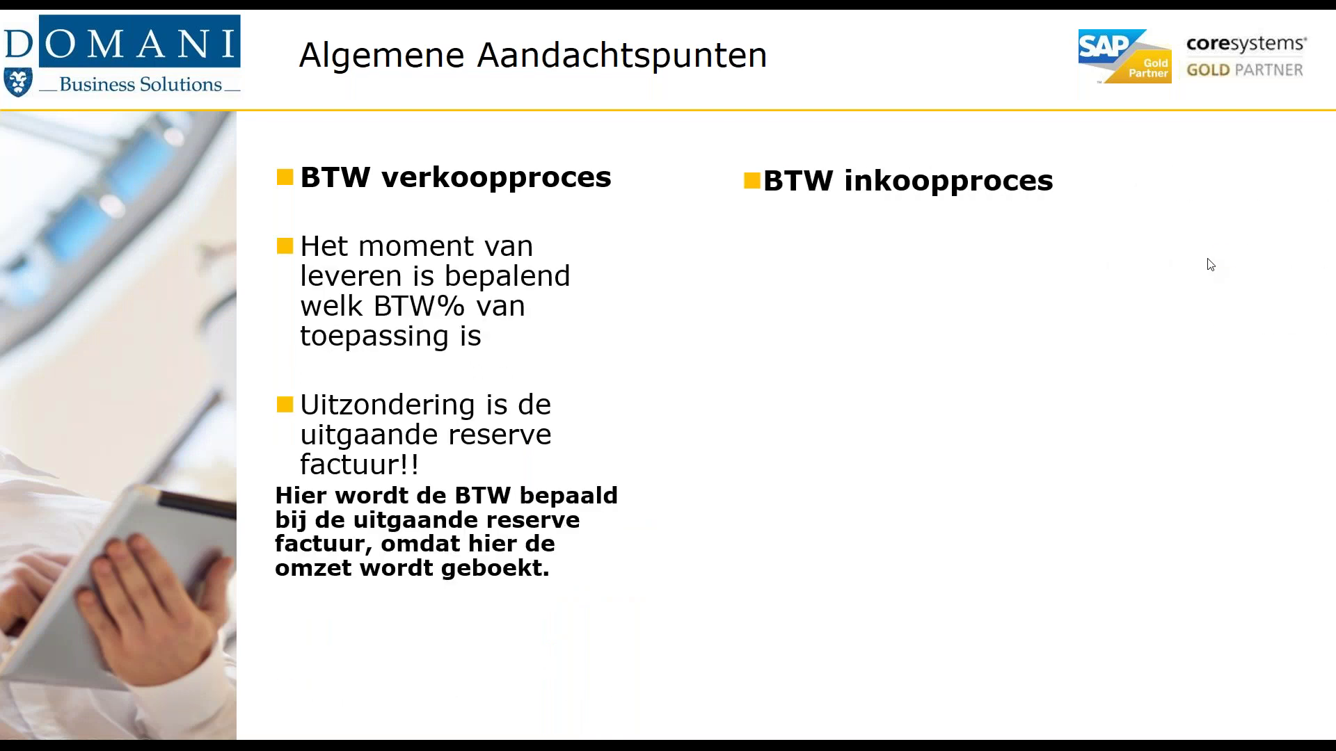
pyautogui.click(1208, 262)
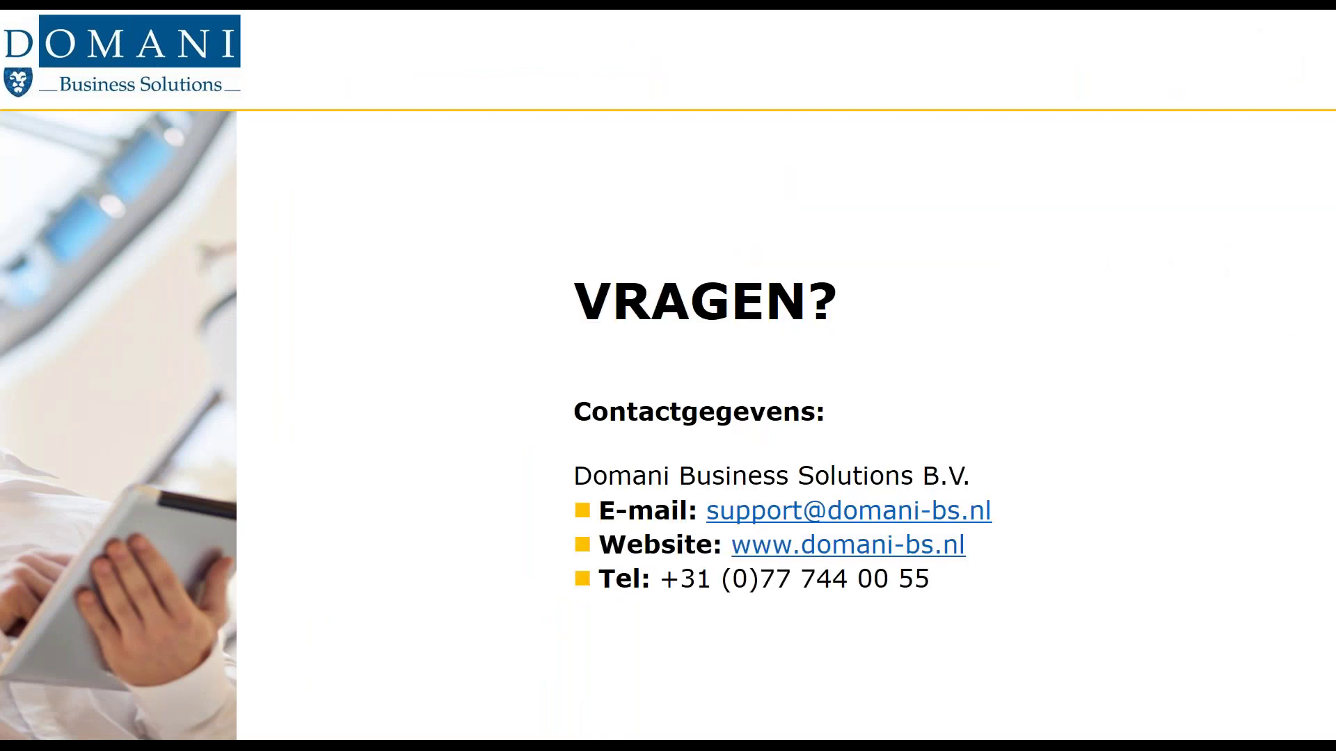